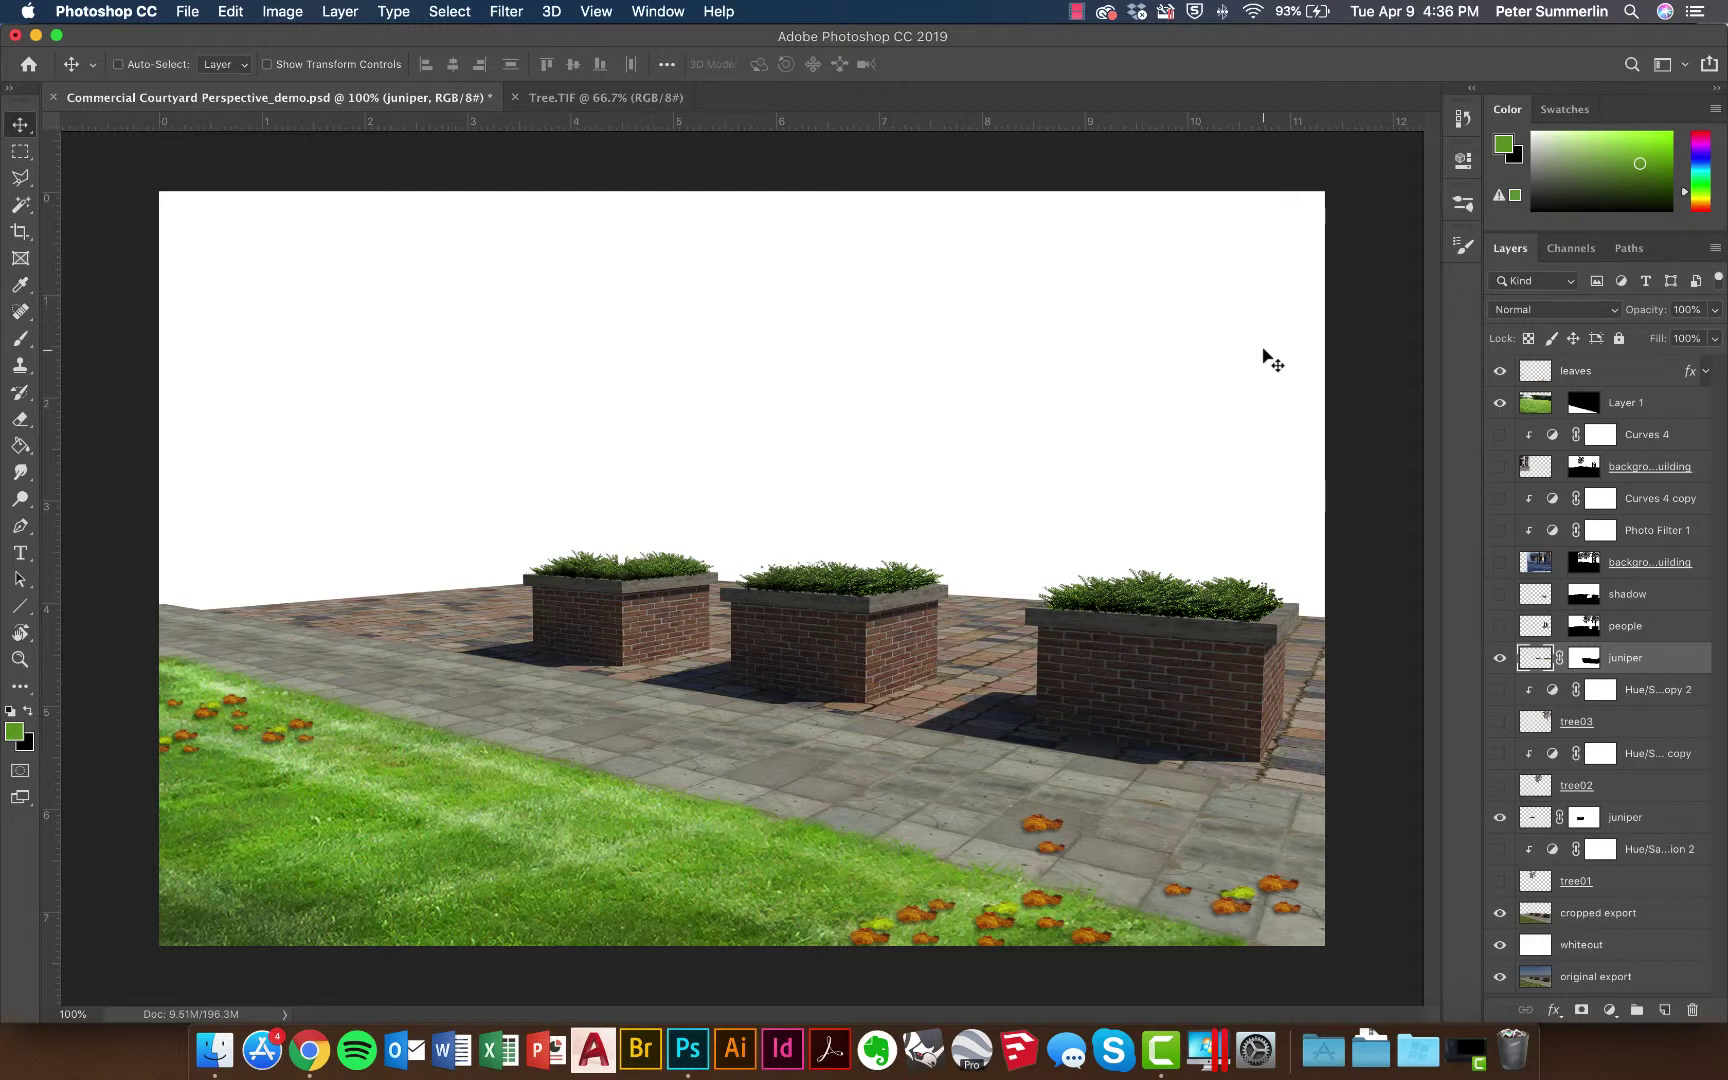
- Load Tree.TIF's Alpha 1 selection, copy the cut-out tree and paste it into the courtyard as Layer 2
{"action": "left_click", "coordinate": [601, 100]}
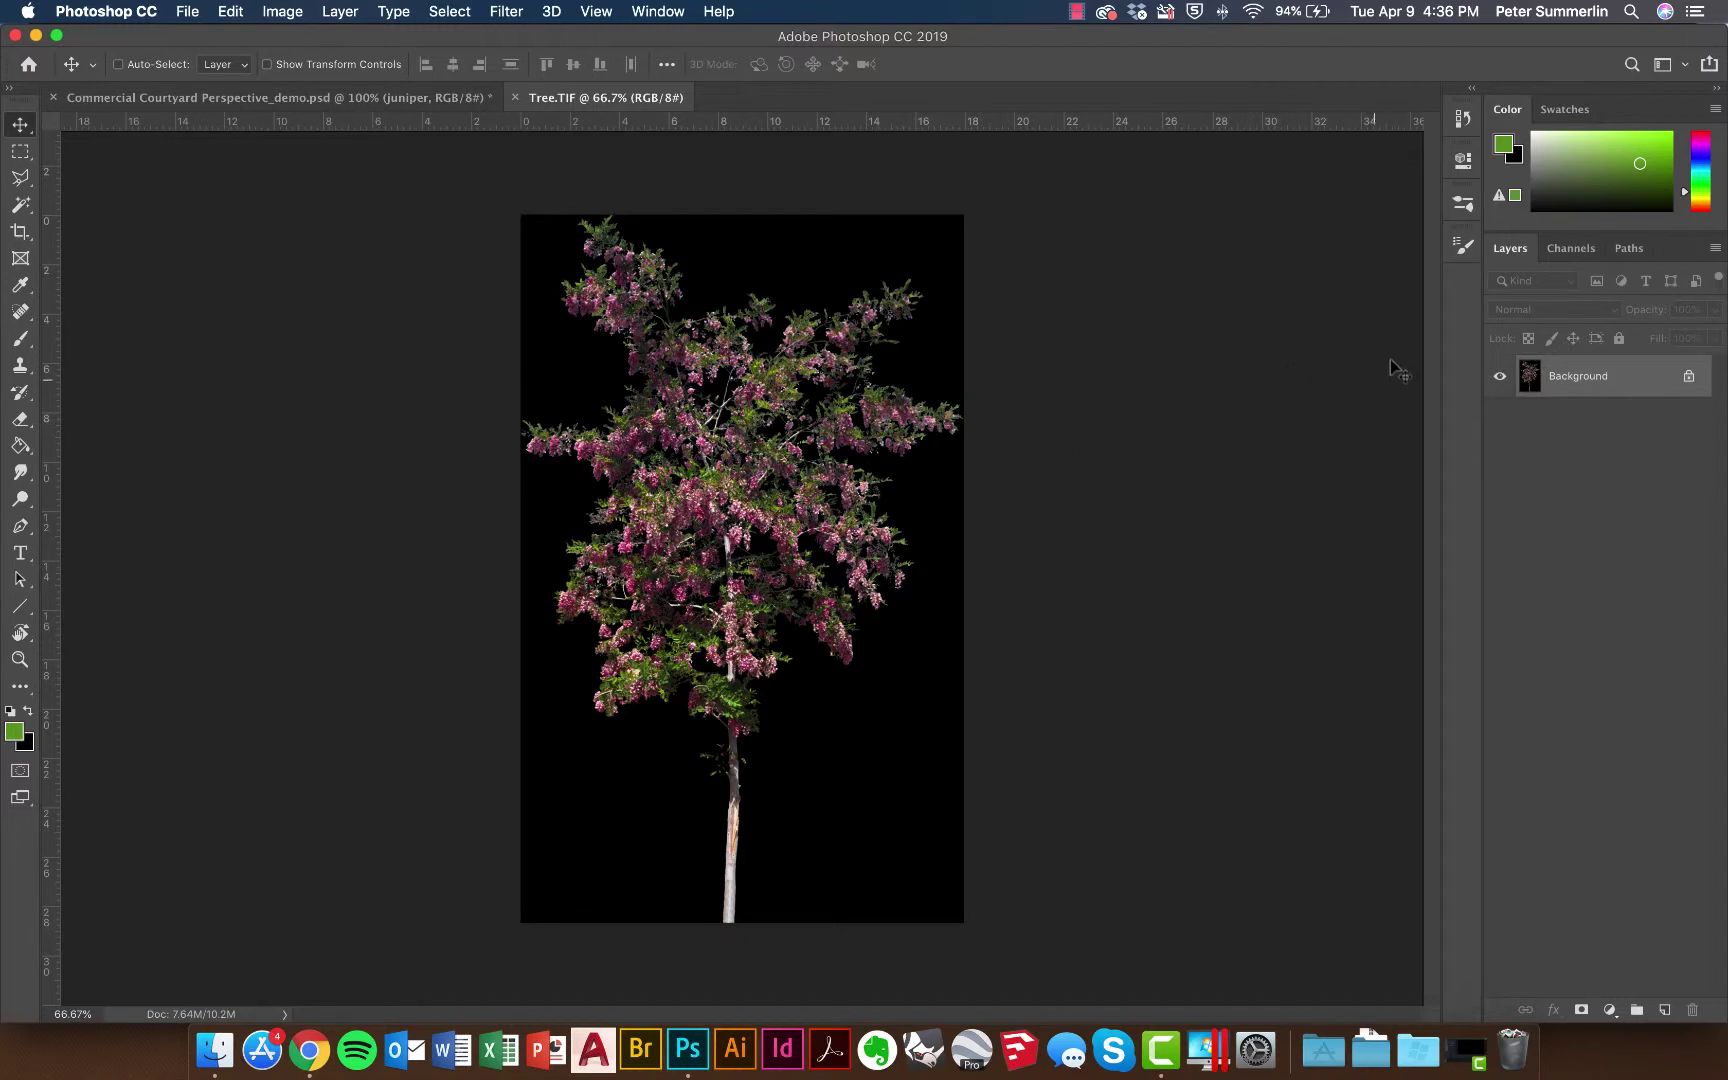
{"action": "left_click", "coordinate": [1572, 249]}
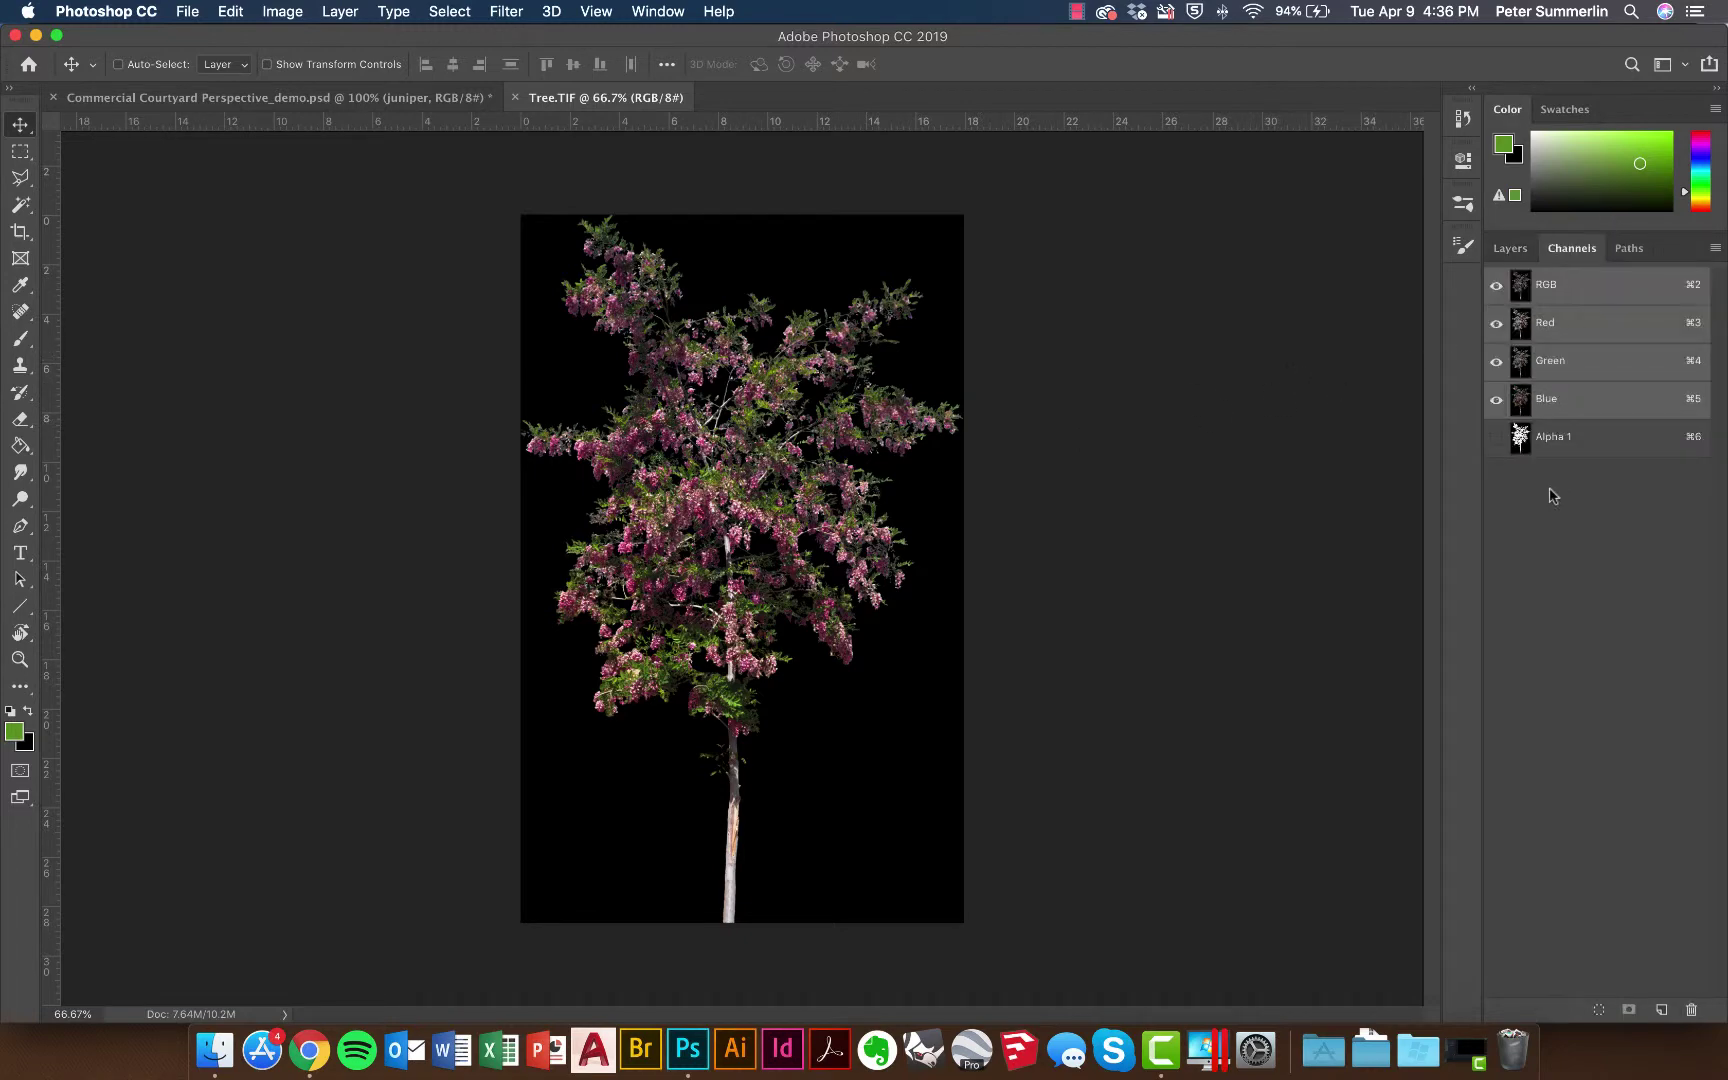
{"action": "left_click", "coordinate": [1521, 440], "text": "super"}
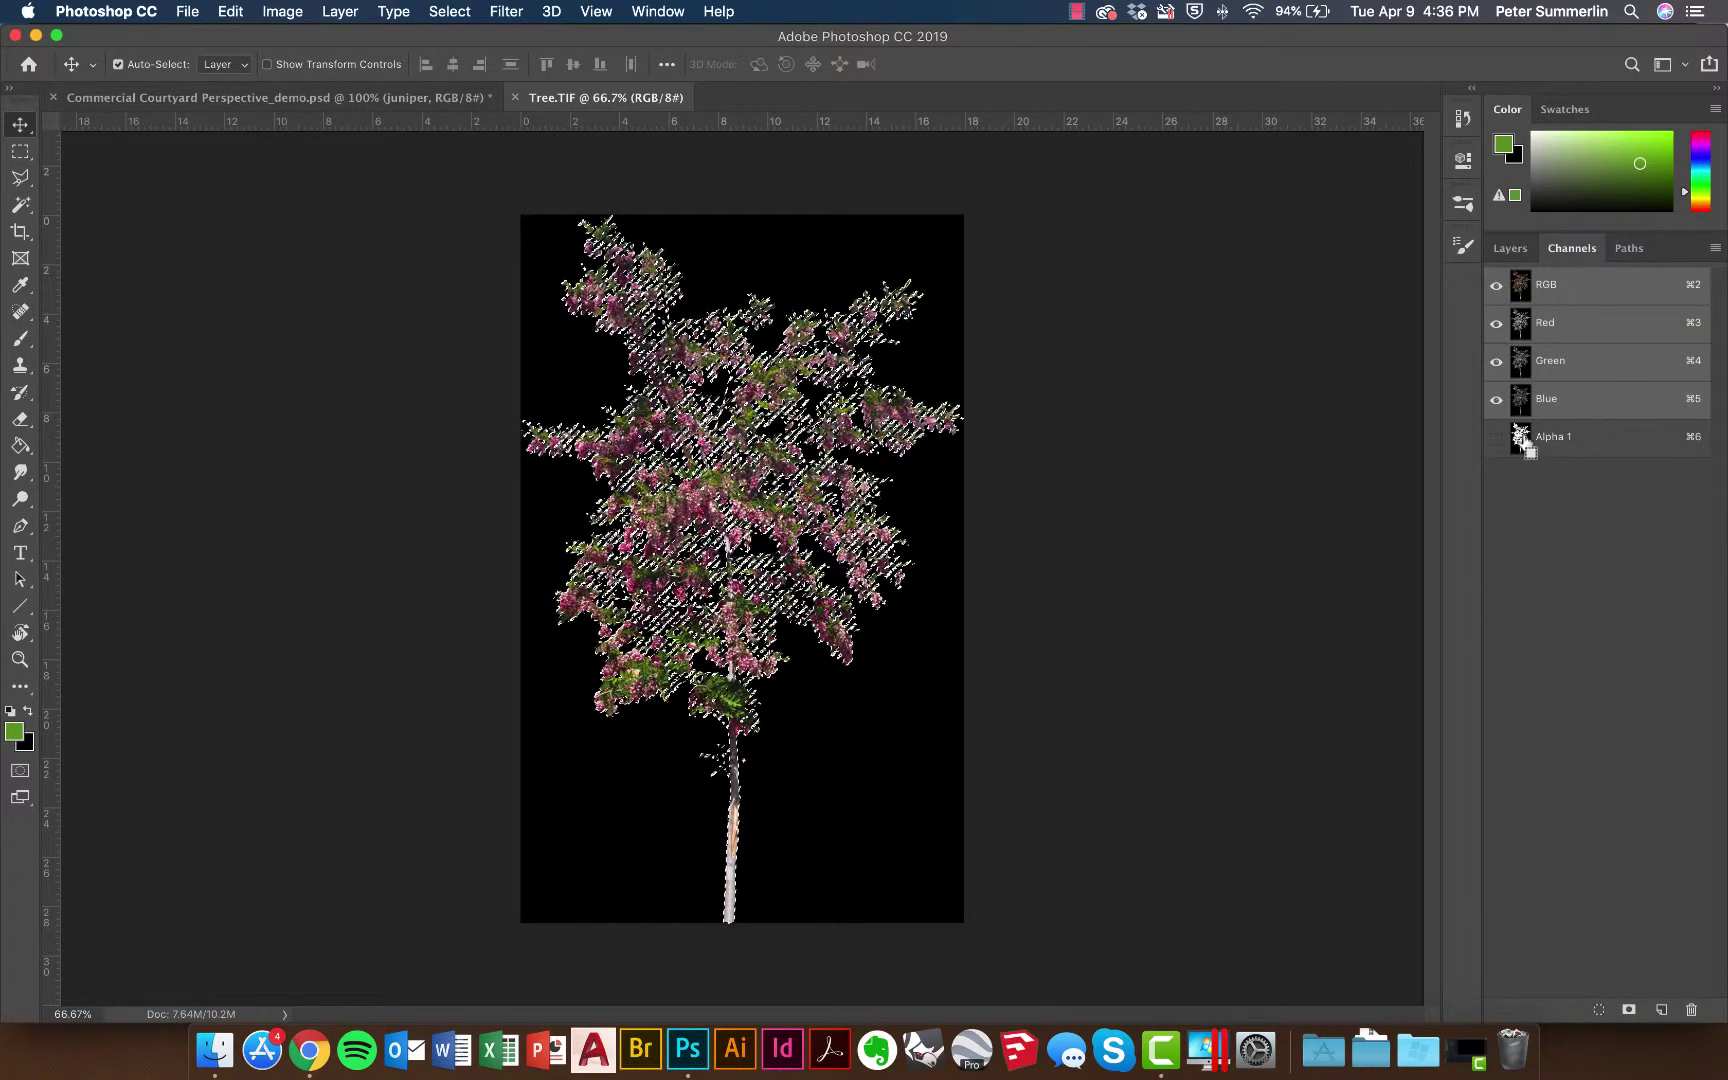
{"action": "left_click", "coordinate": [1510, 248]}
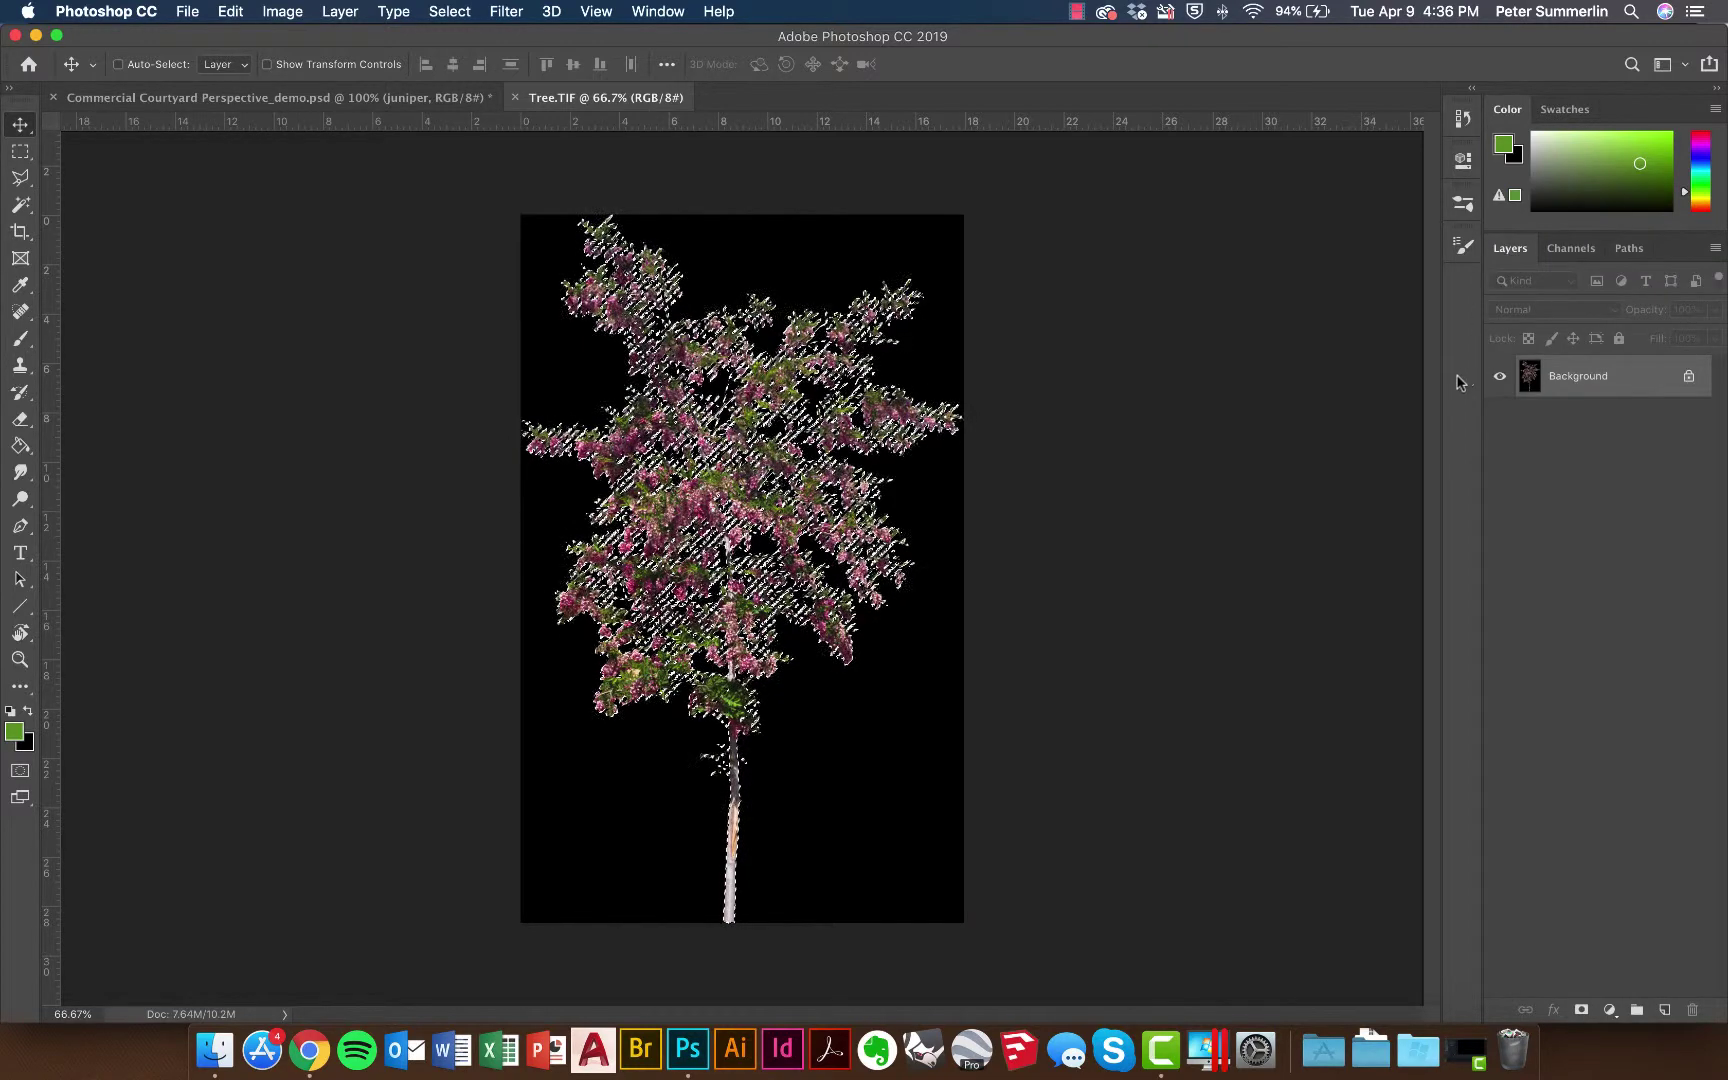
{"action": "key", "text": "super+c"}
{"action": "key", "text": "ctrl+Tab"}
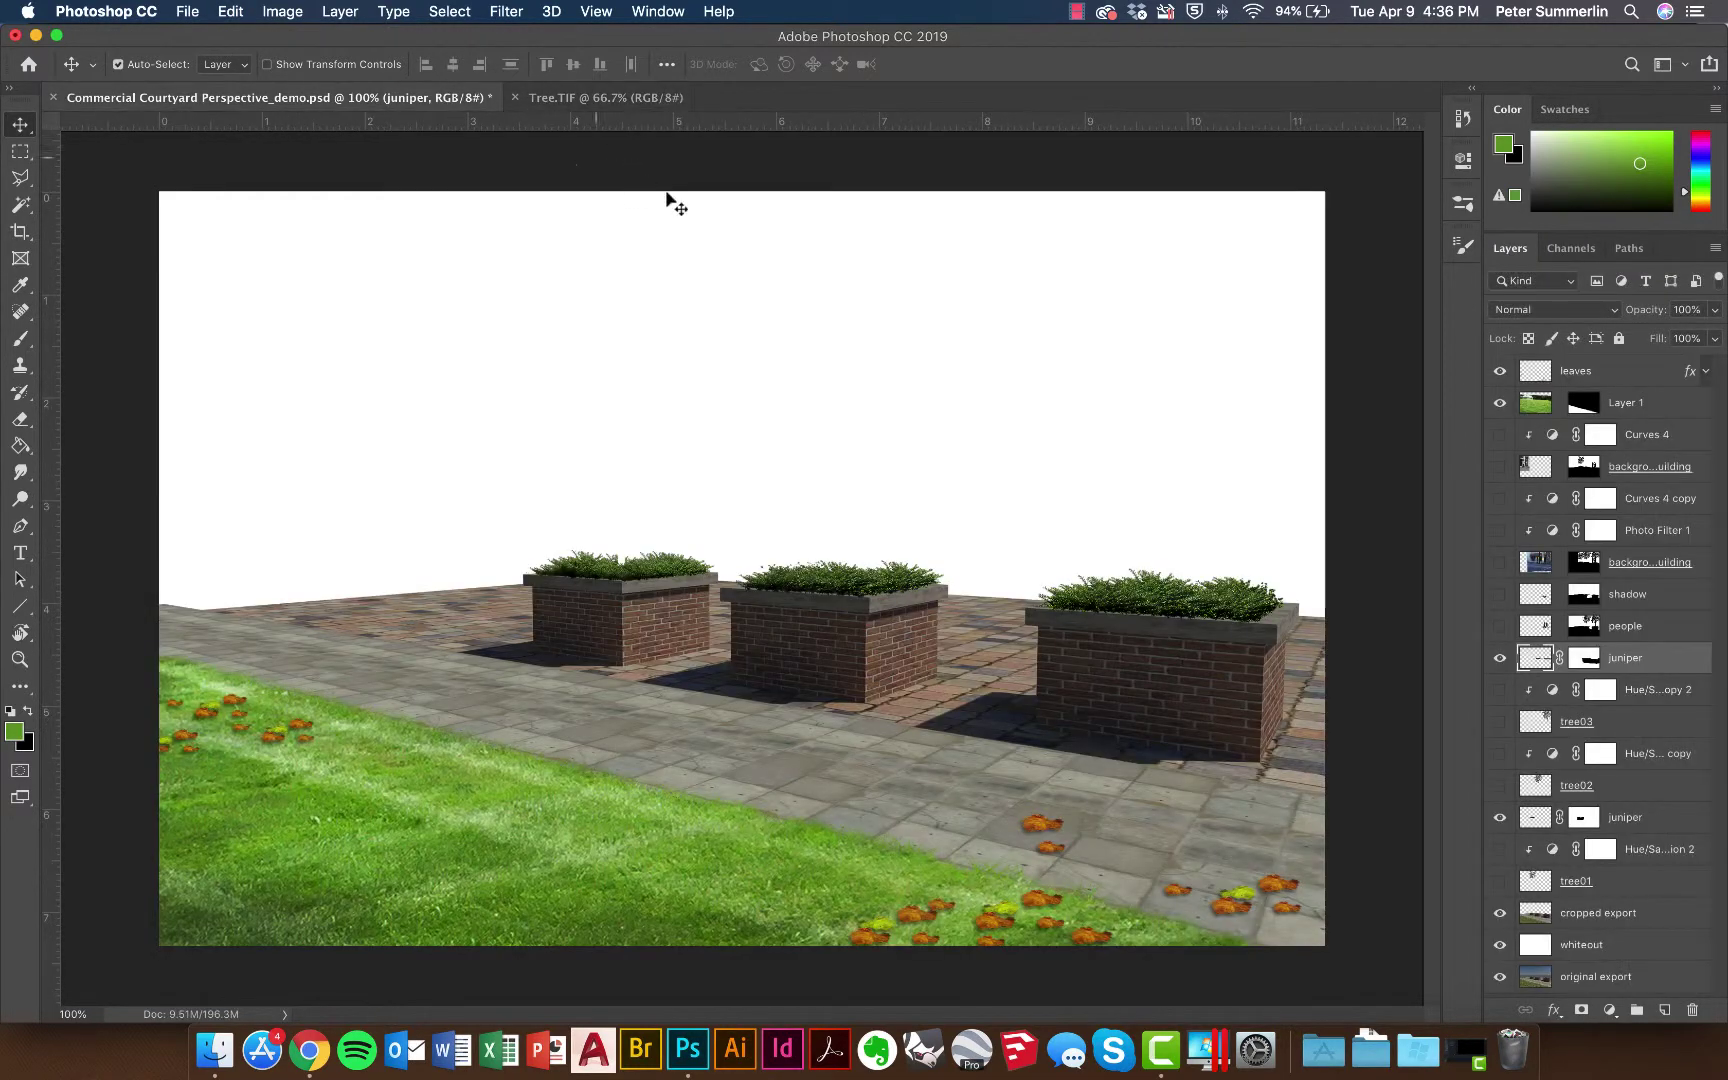
{"action": "key", "text": "super+v"}
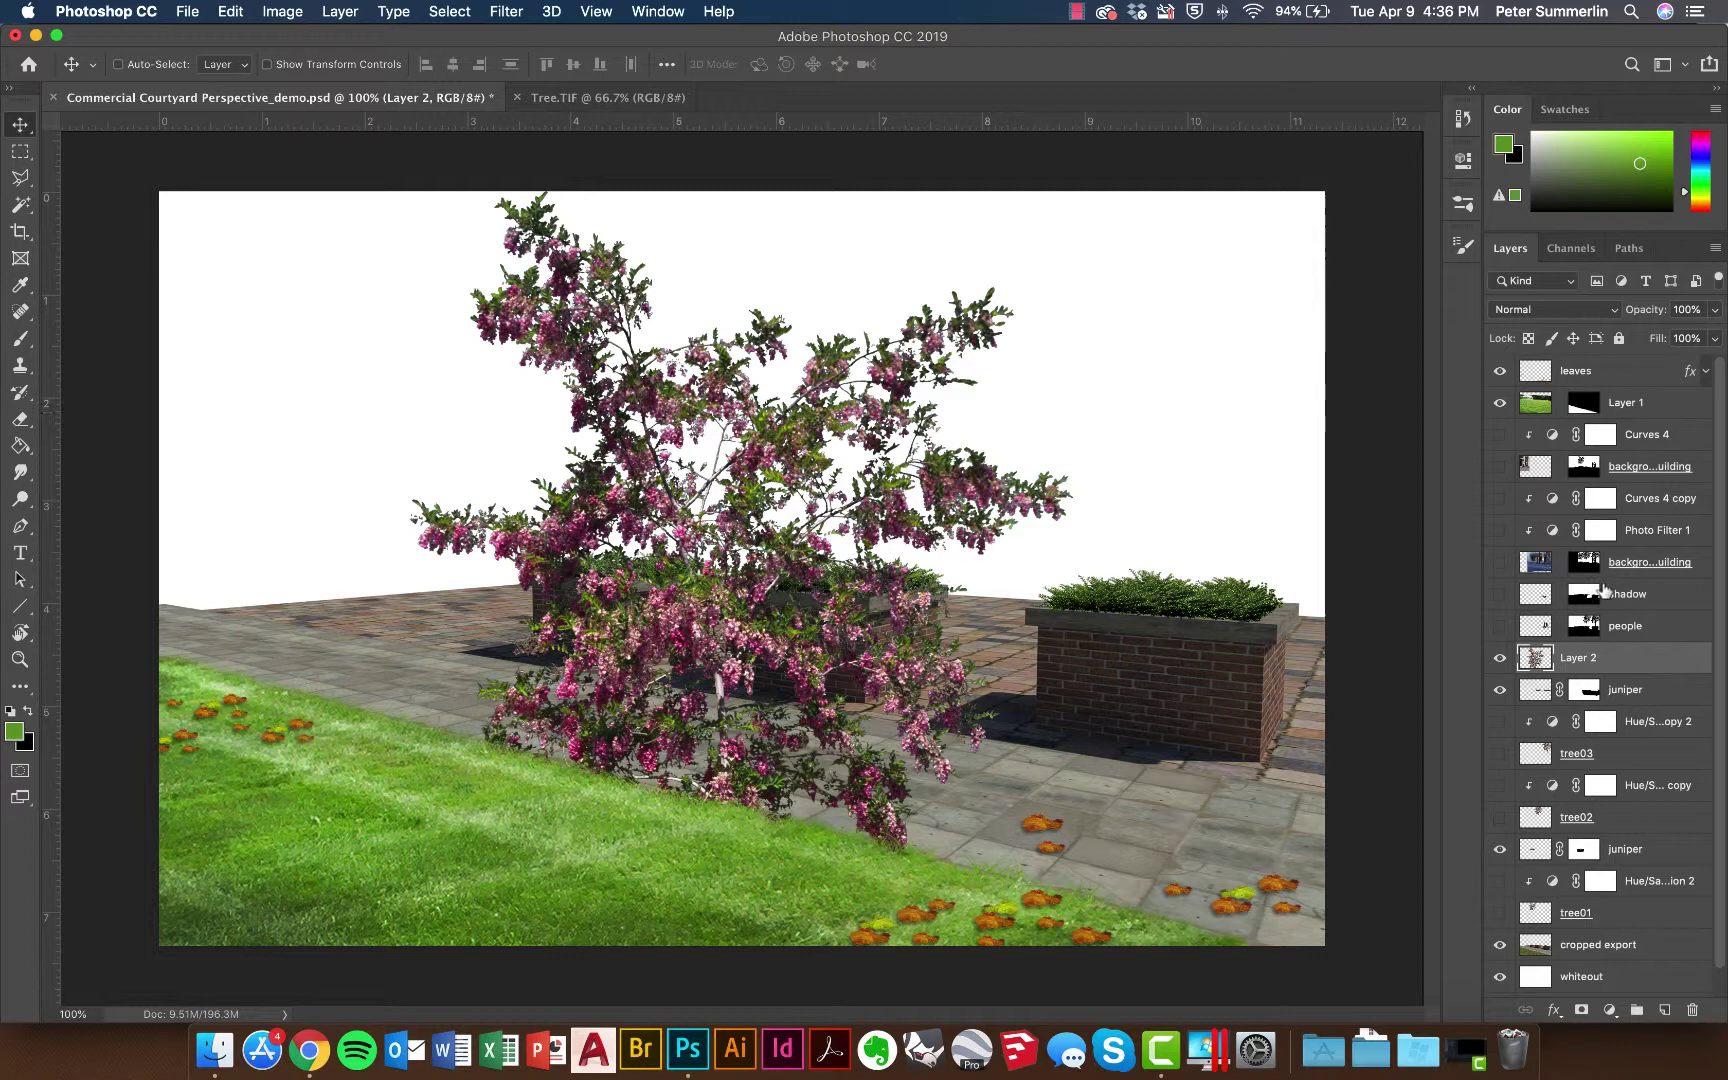
- Scale the tree to about 51% over the right planter and place its layer beneath the juniper
{"action": "left_click_drag", "start_coordinate": [1609, 663], "coordinate": [1597, 415]}
{"action": "key", "text": "super+t"}
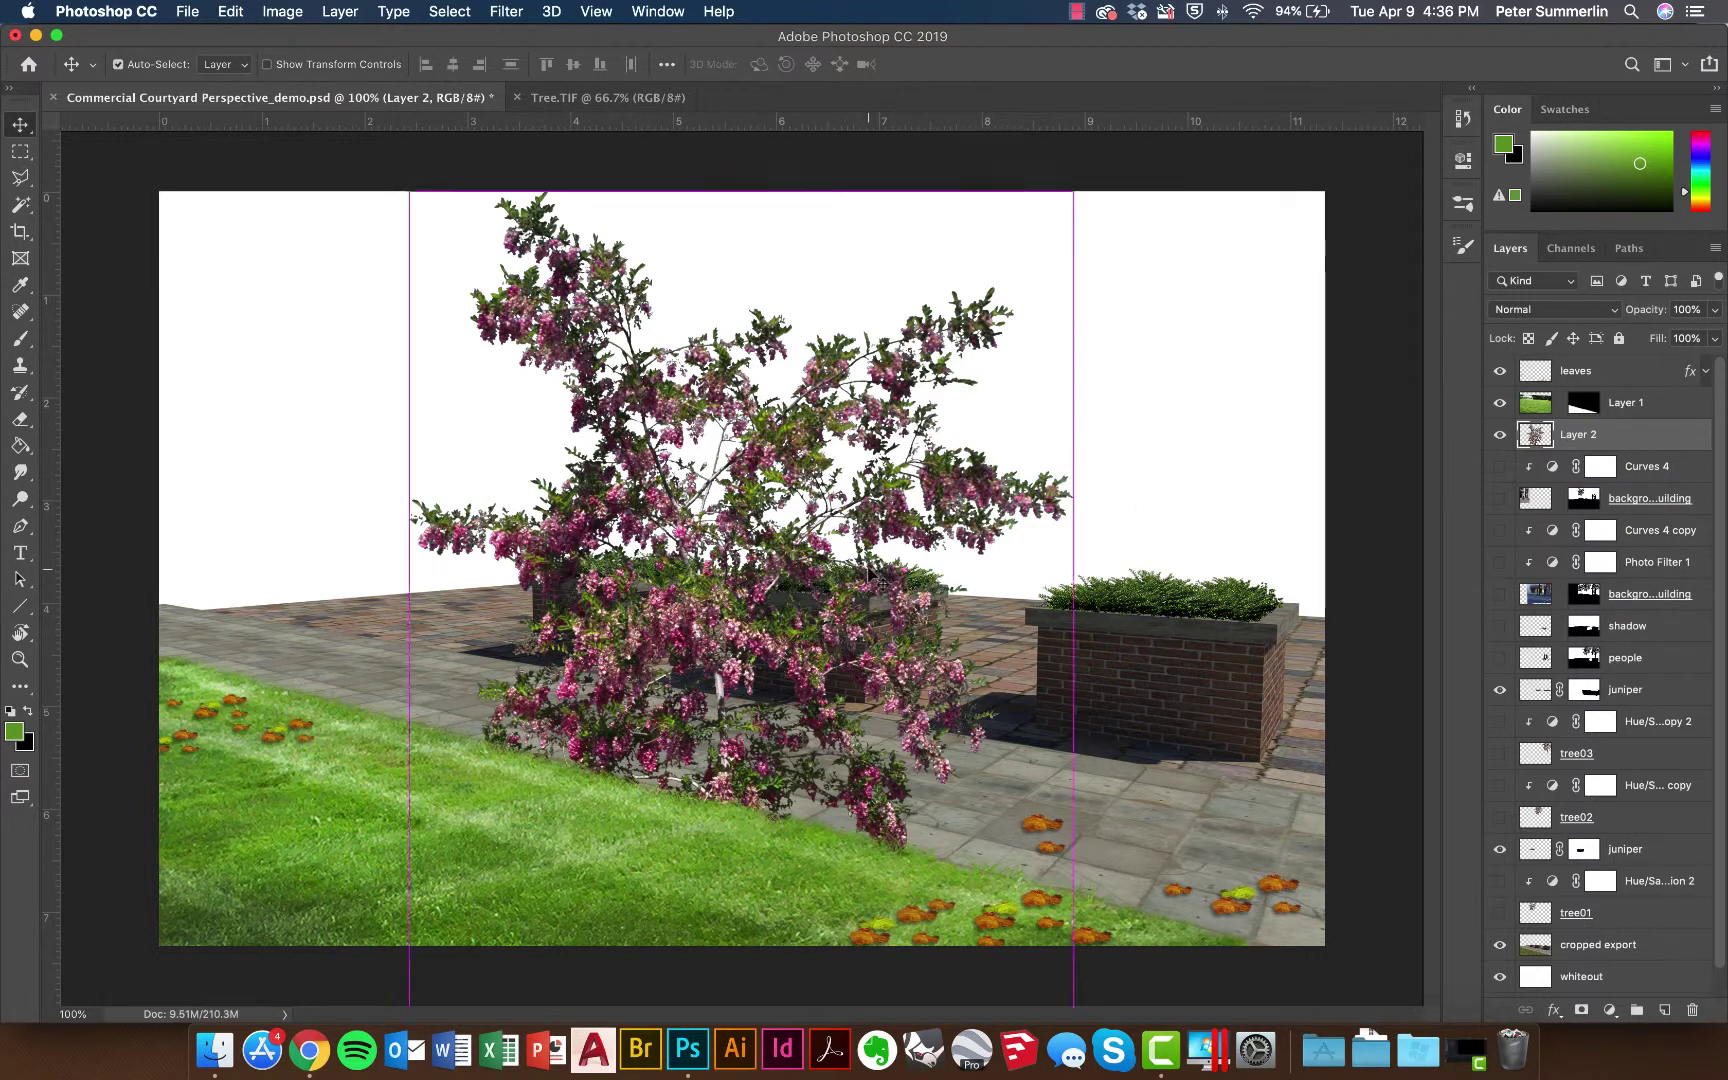
{"action": "left_click_drag", "start_coordinate": [1073, 191], "coordinate": [1078, 405]}
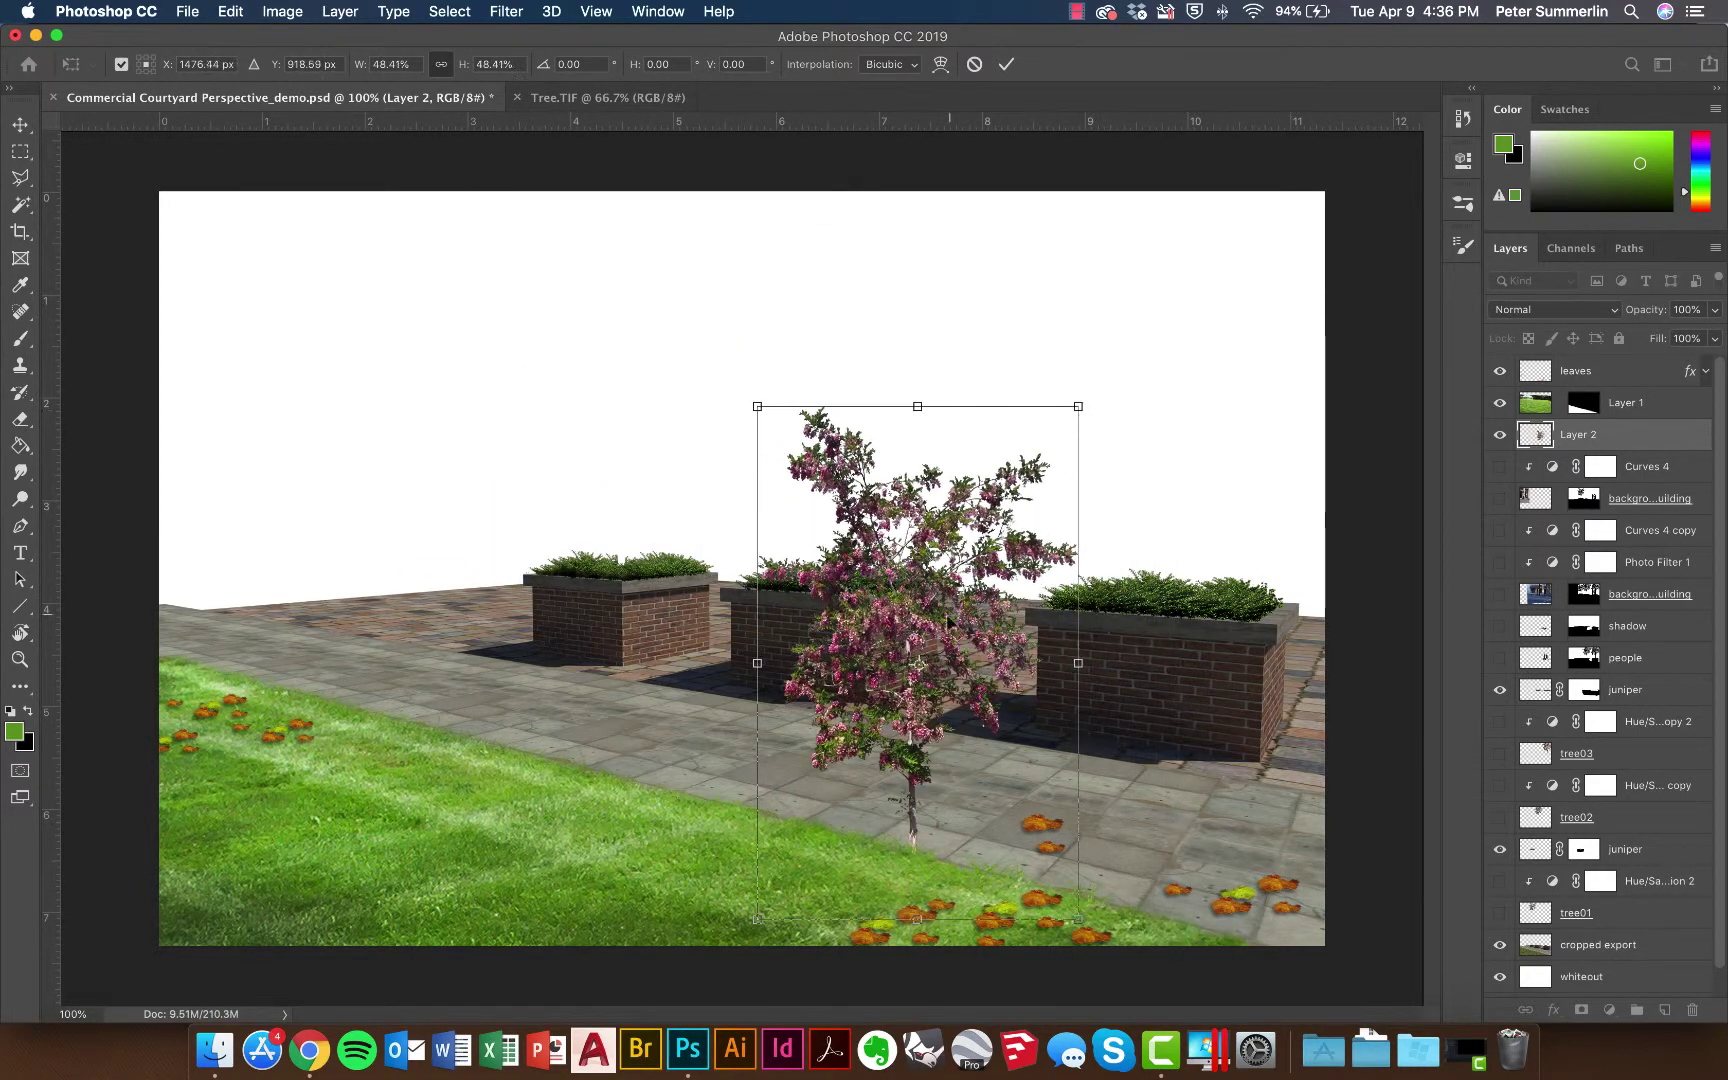
{"action": "left_click_drag", "start_coordinate": [950, 615], "coordinate": [1215, 306]}
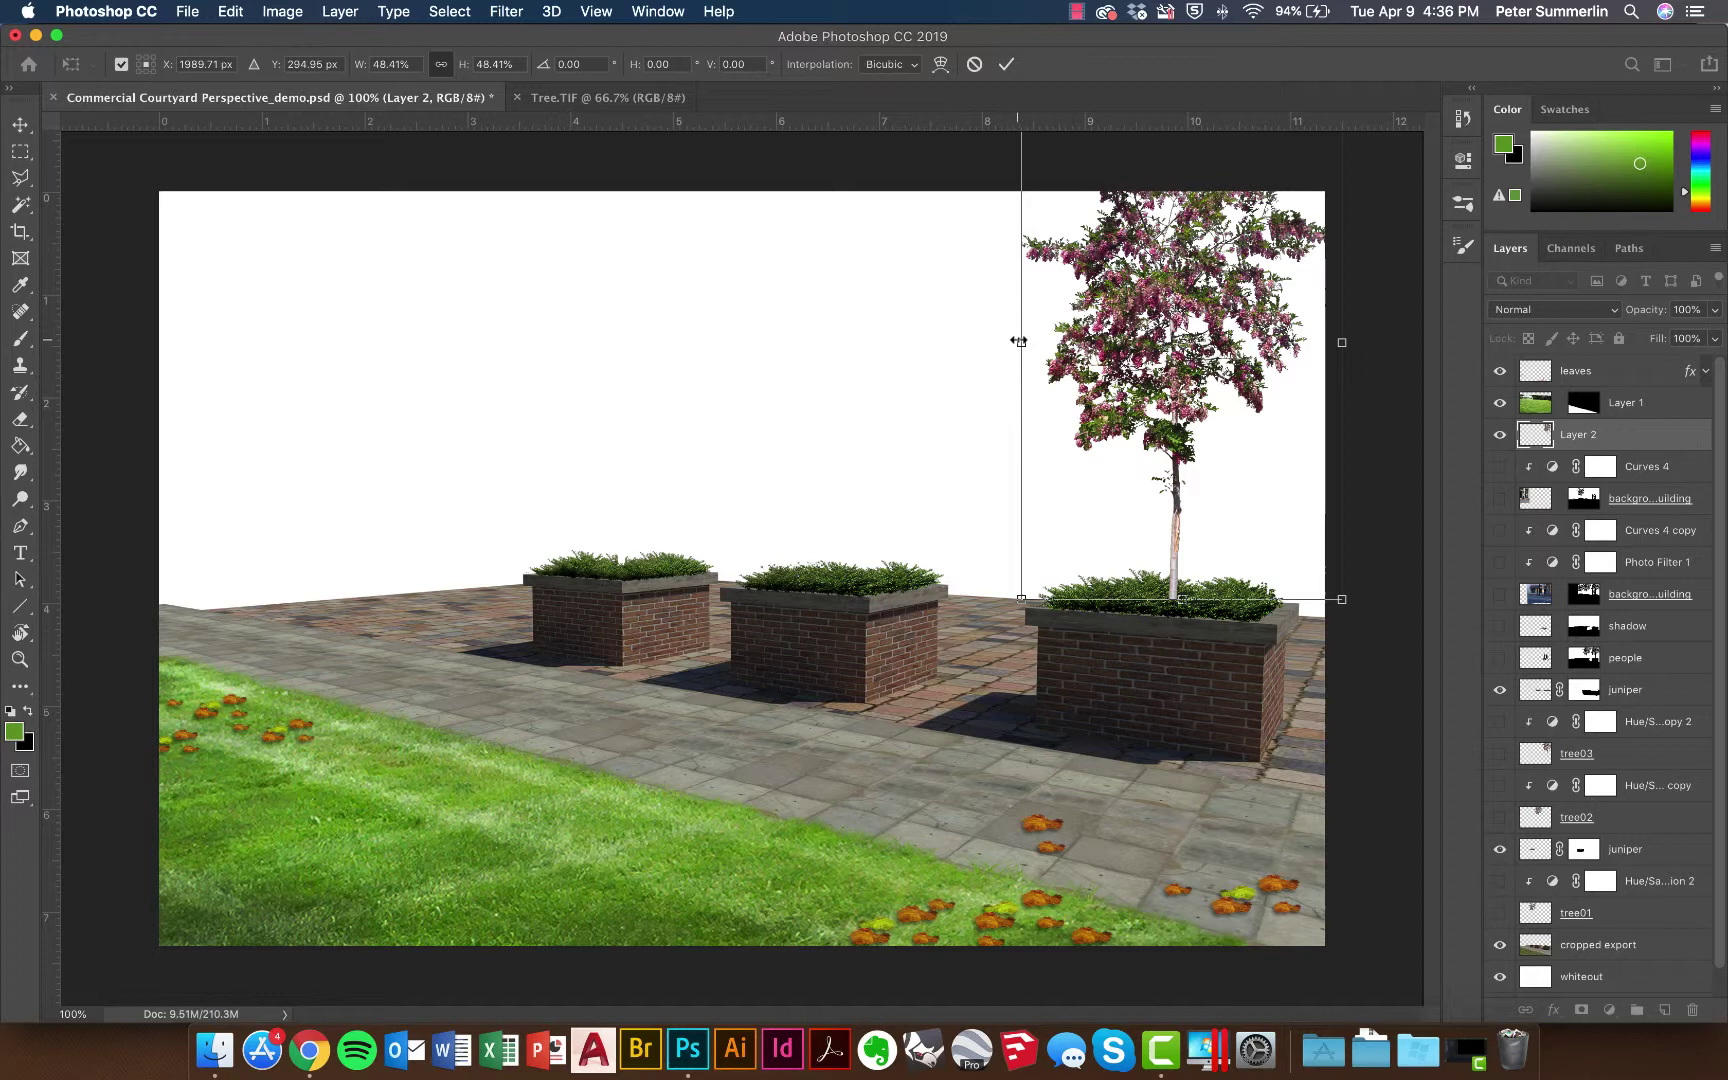
{"action": "left_click_drag", "start_coordinate": [1021, 342], "coordinate": [978, 375]}
{"action": "left_click_drag", "start_coordinate": [1119, 500], "coordinate": [1131, 486]}
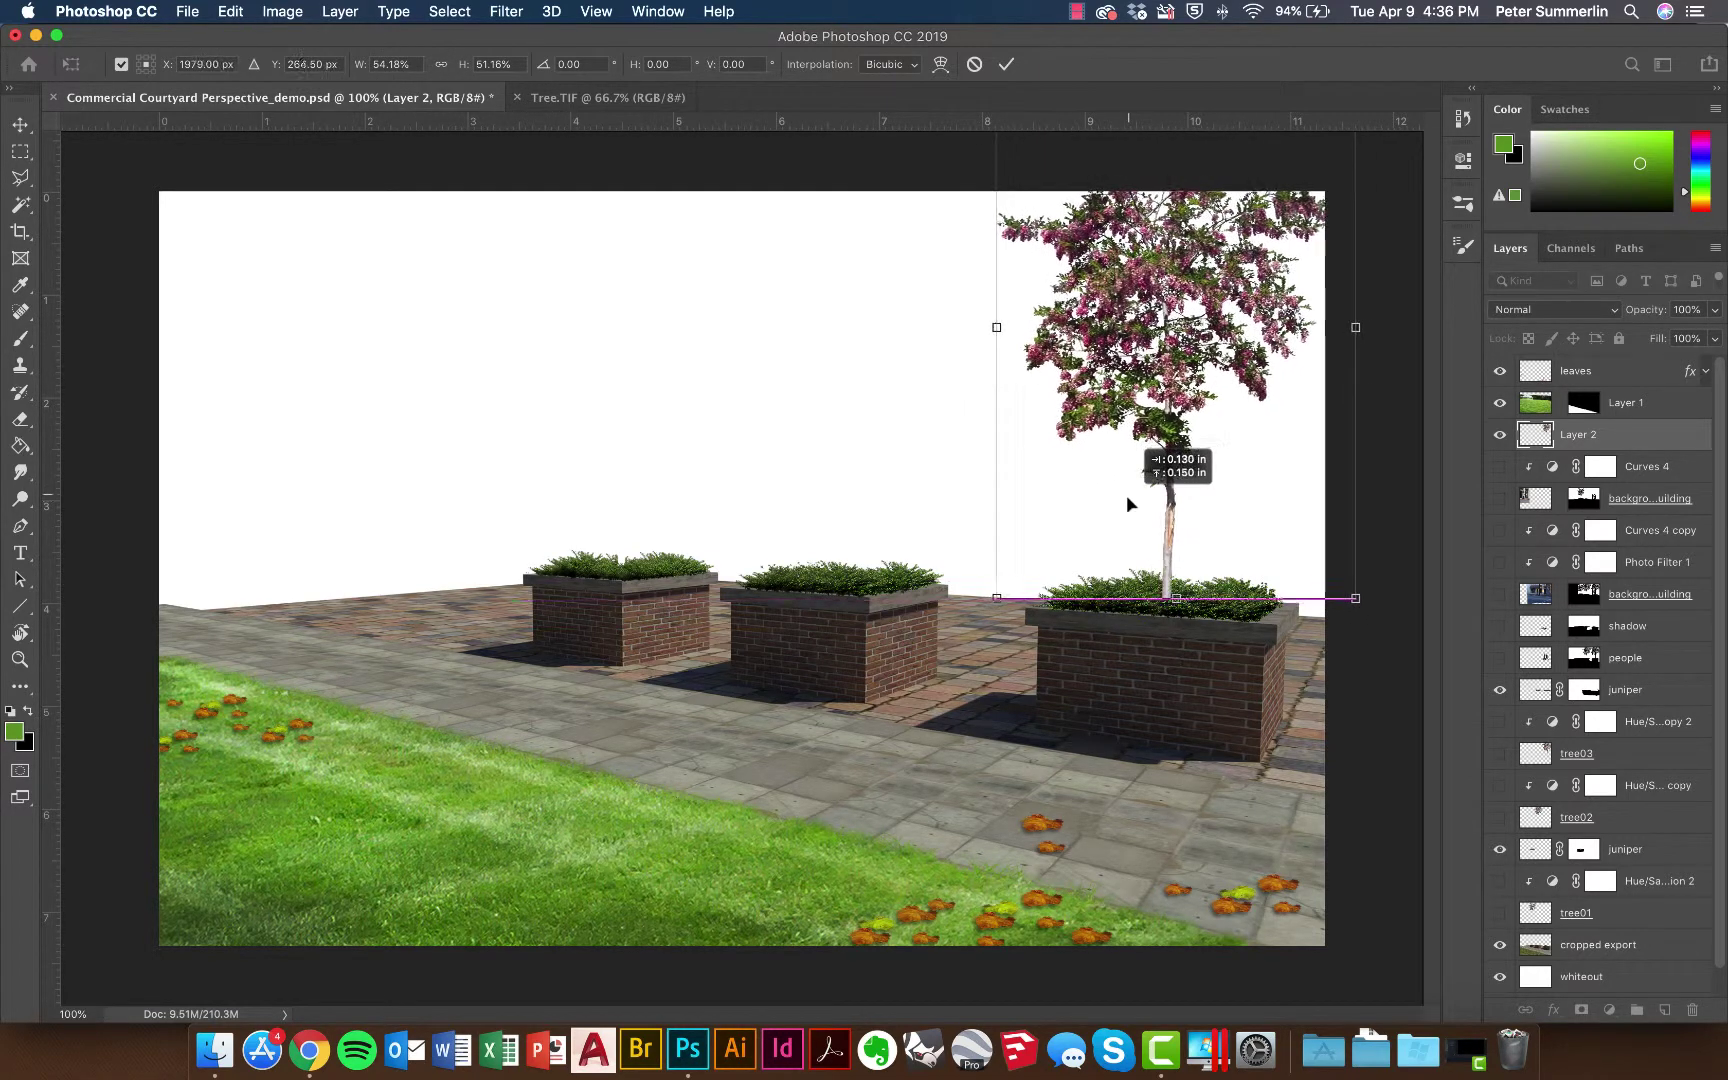
{"action": "left_click_drag", "start_coordinate": [1597, 433], "coordinate": [1590, 738]}
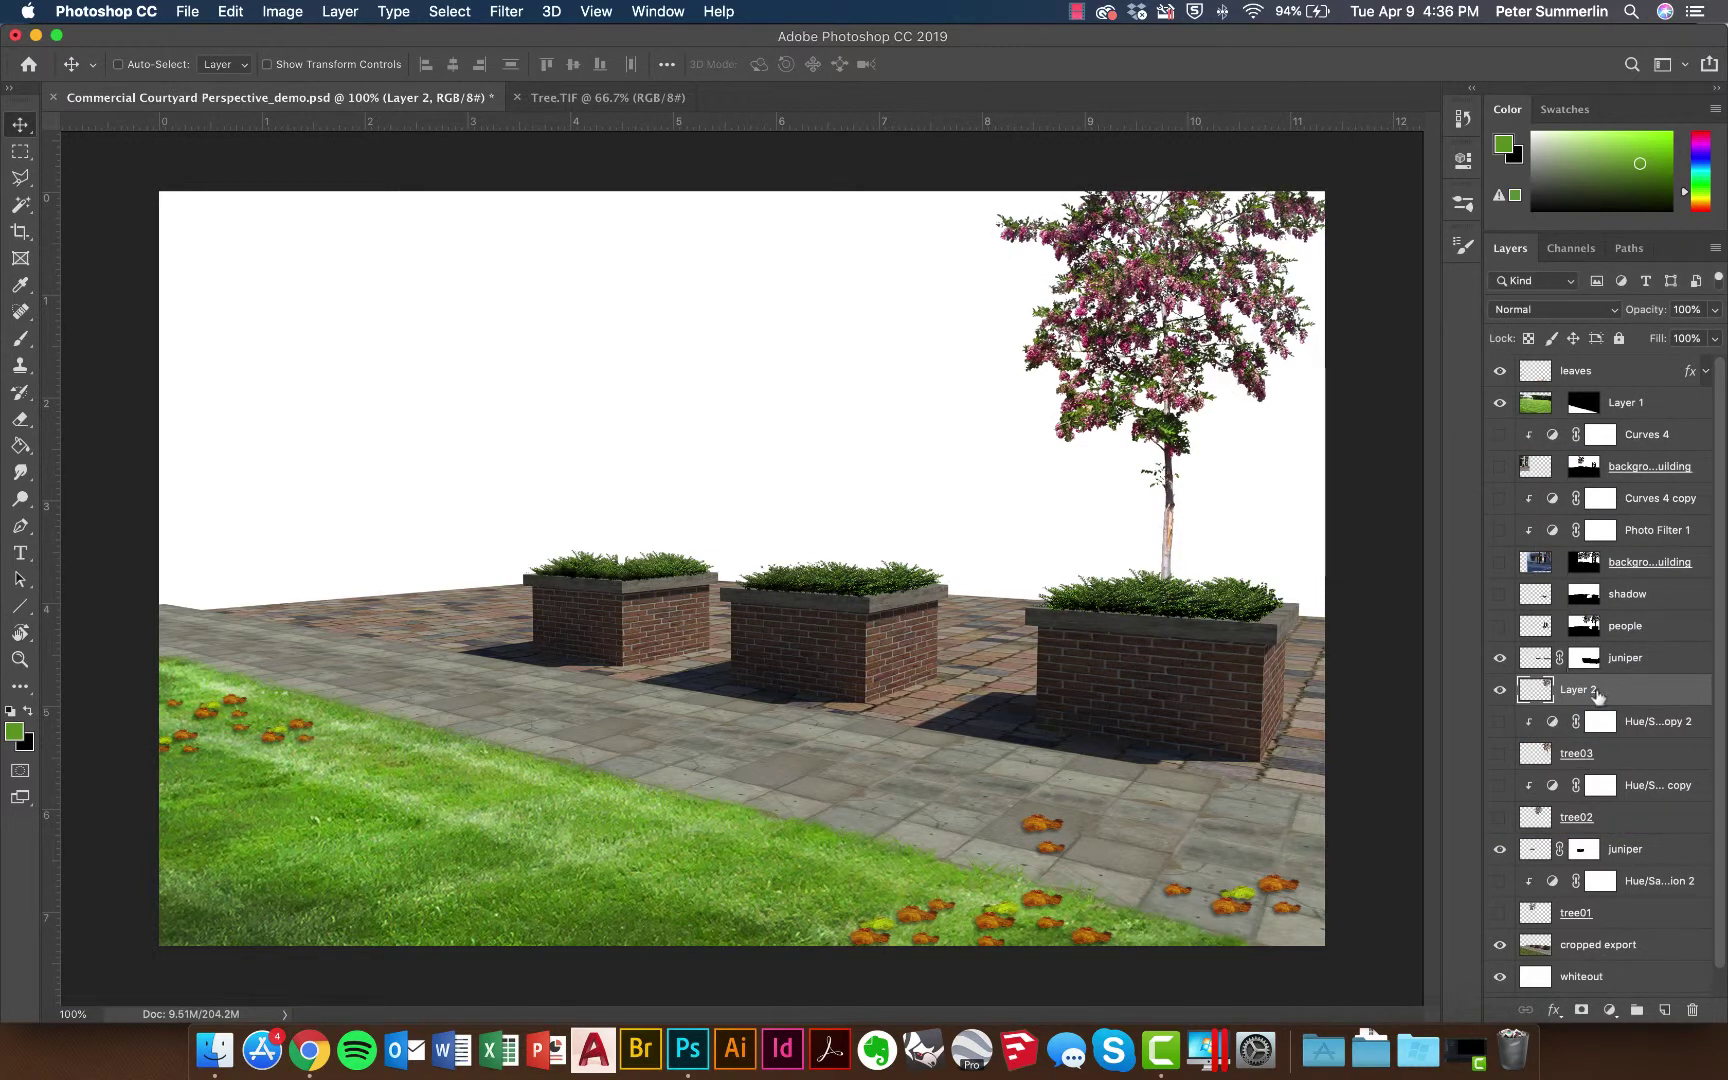
- Duplicate the tree layer, move the copy over the left planter, hide it and reselect Layer 2
{"action": "left_click_drag", "start_coordinate": [1597, 688], "coordinate": [1666, 1010]}
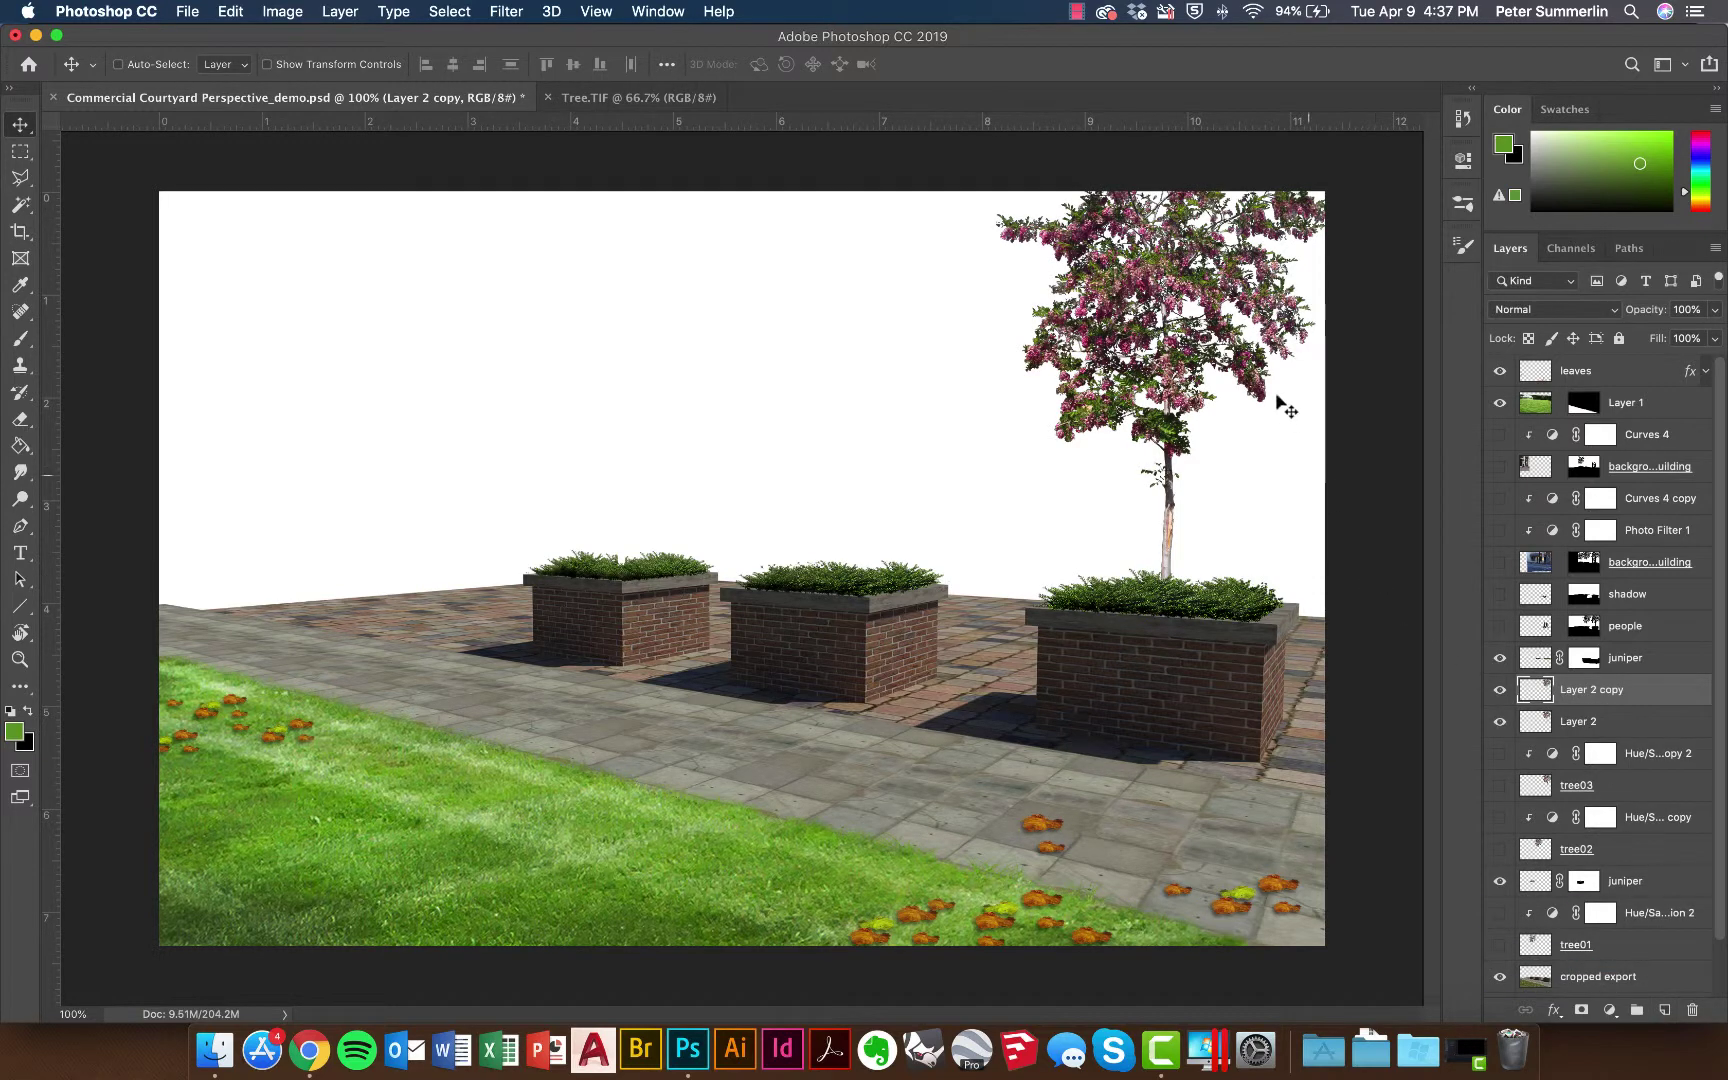
{"action": "left_click_drag", "start_coordinate": [1205, 348], "coordinate": [673, 558]}
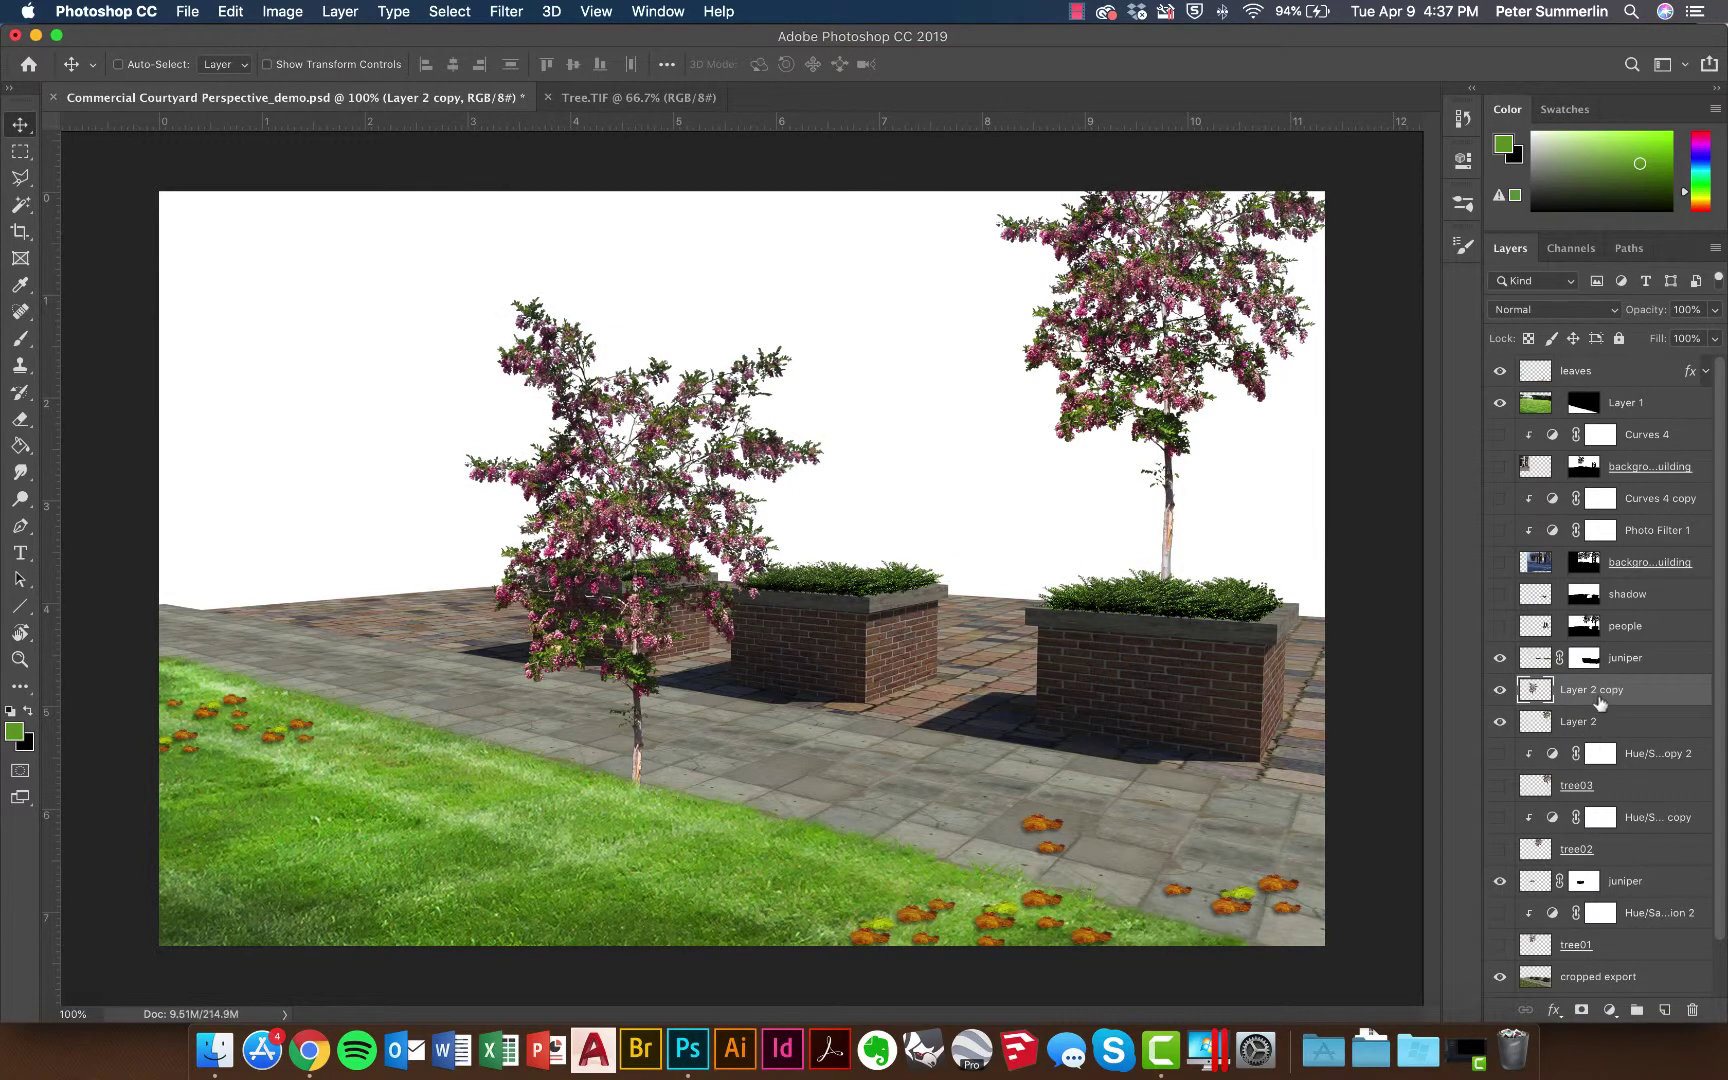
{"action": "left_click", "coordinate": [1499, 690]}
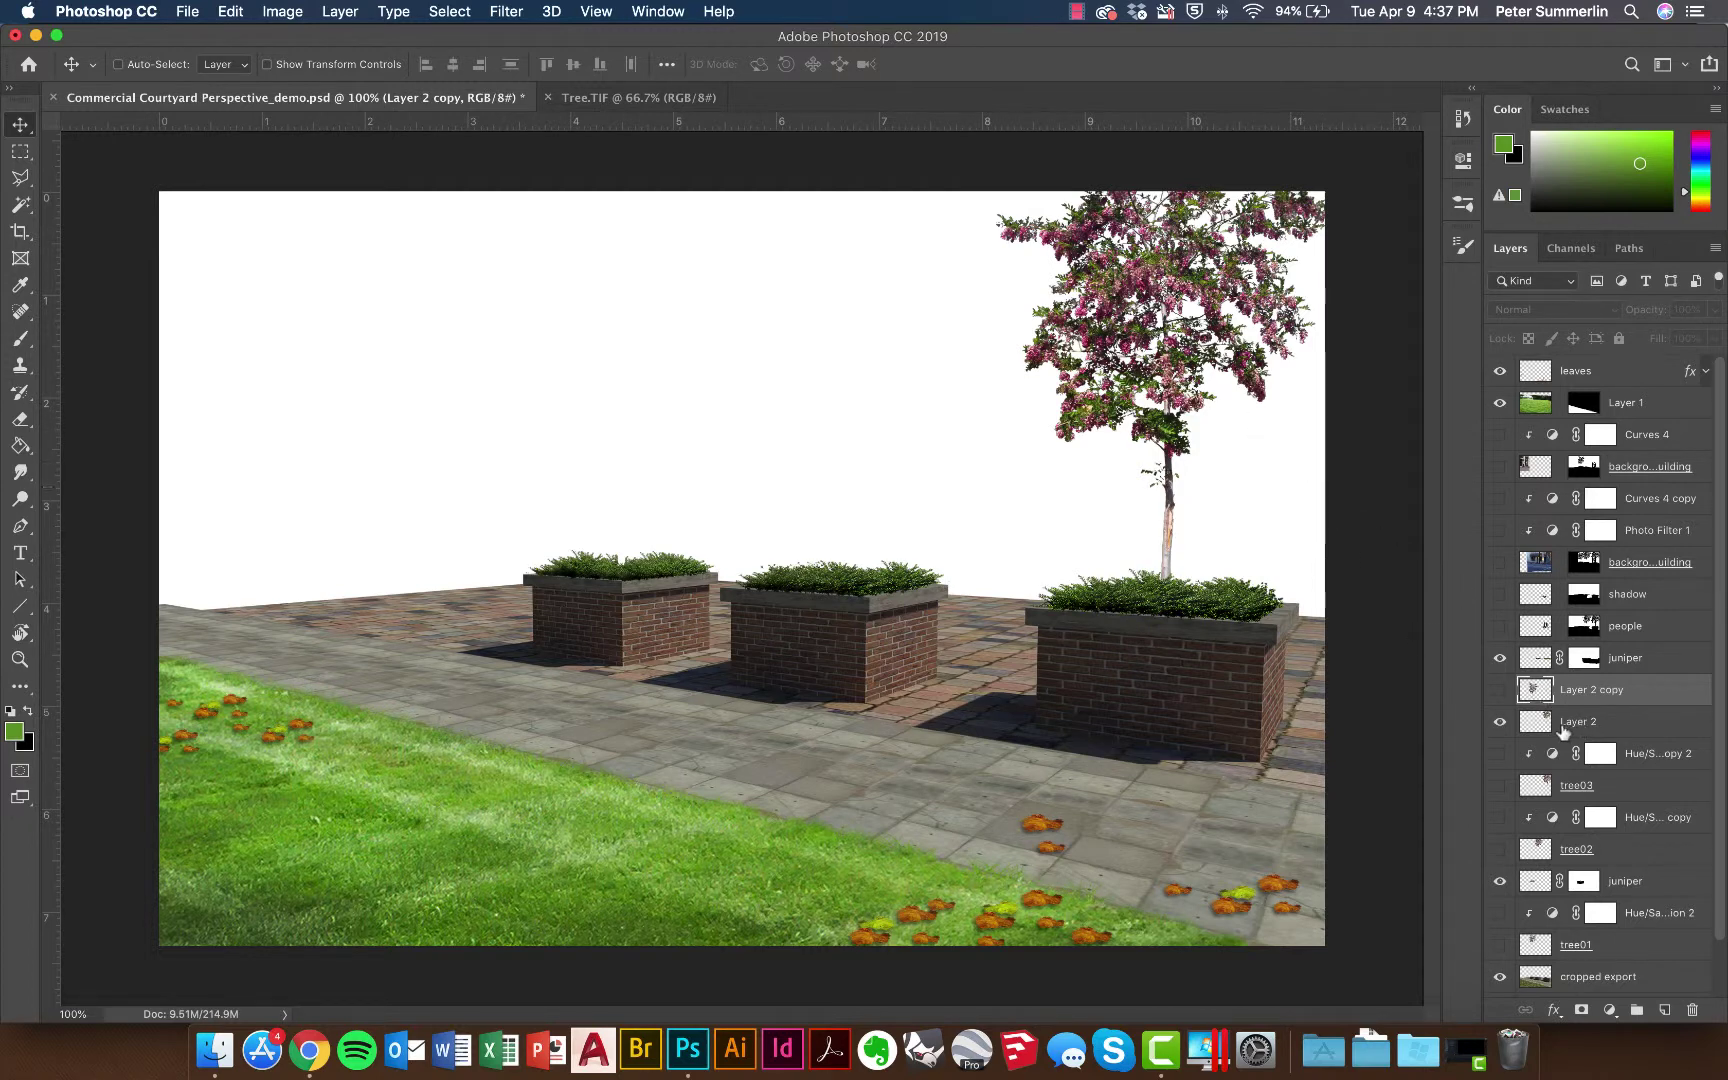
{"action": "left_click", "coordinate": [1585, 724]}
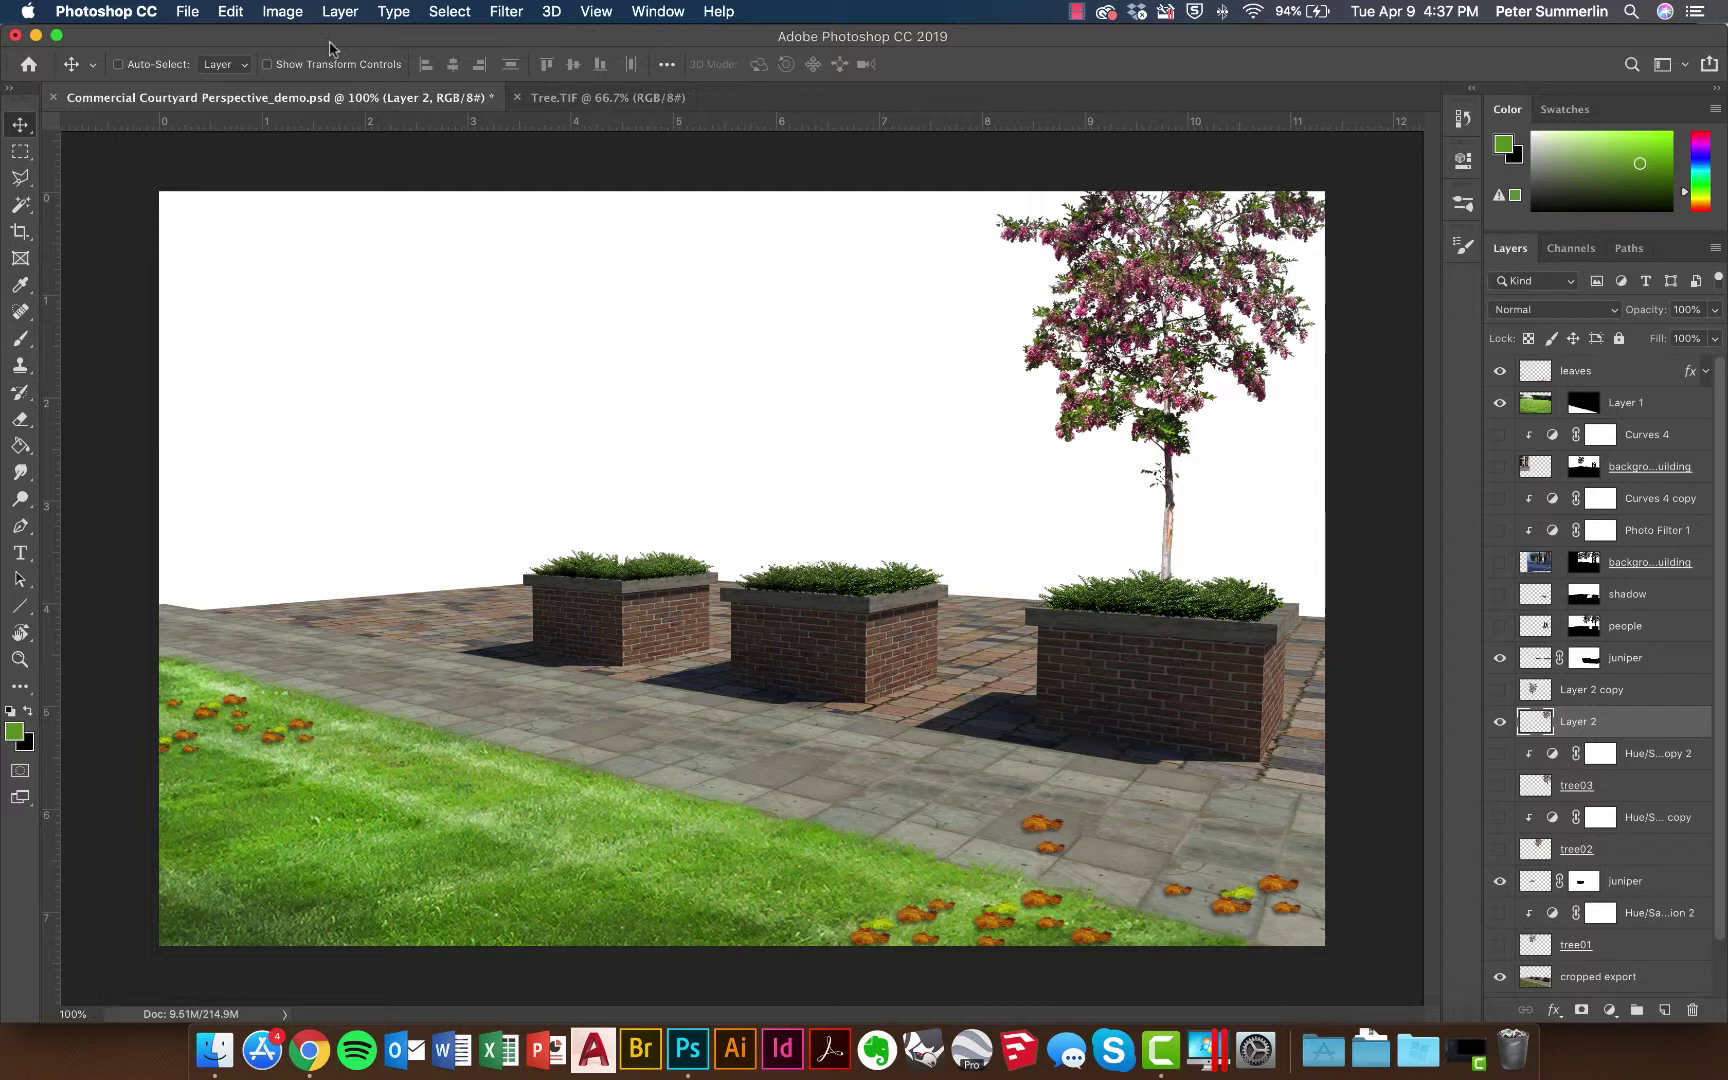
- Brighten Layer 2's tree with Curves, raising points 164→201 and 59→101
{"action": "left_click", "coordinate": [283, 12]}
{"action": "mouse_move", "coordinate": [312, 67]}
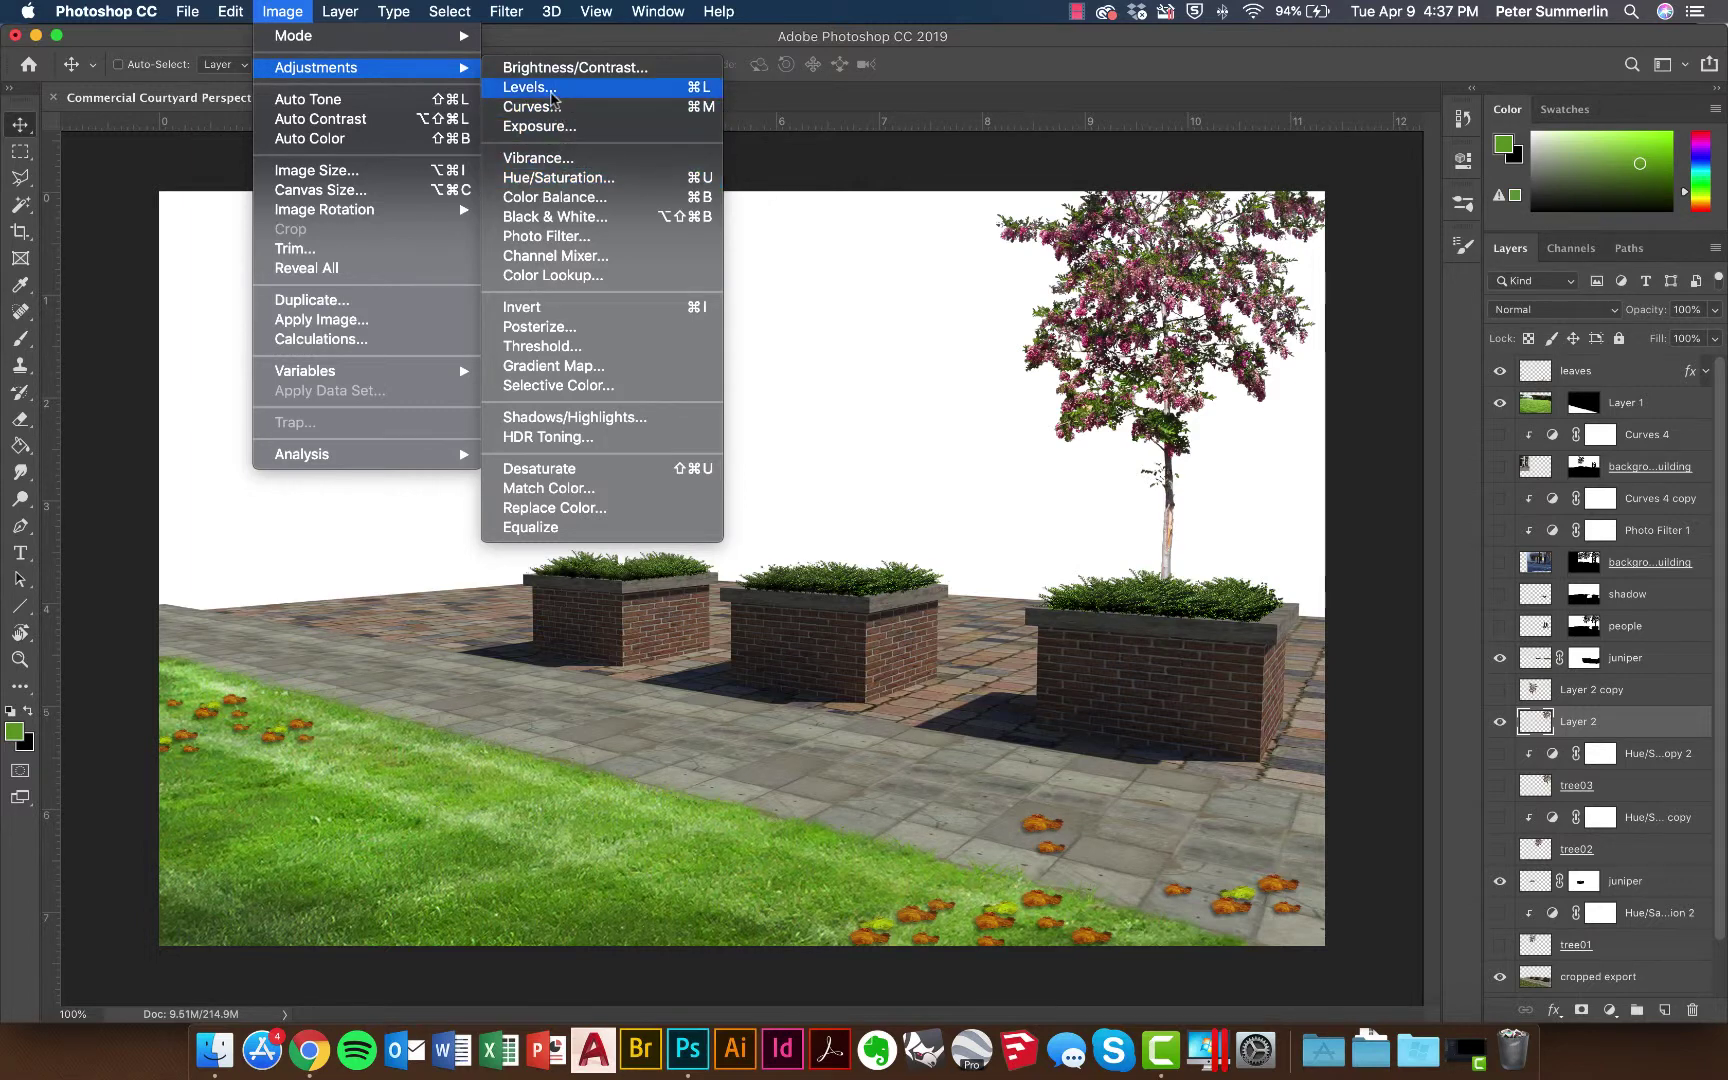
{"action": "left_click", "coordinate": [550, 107]}
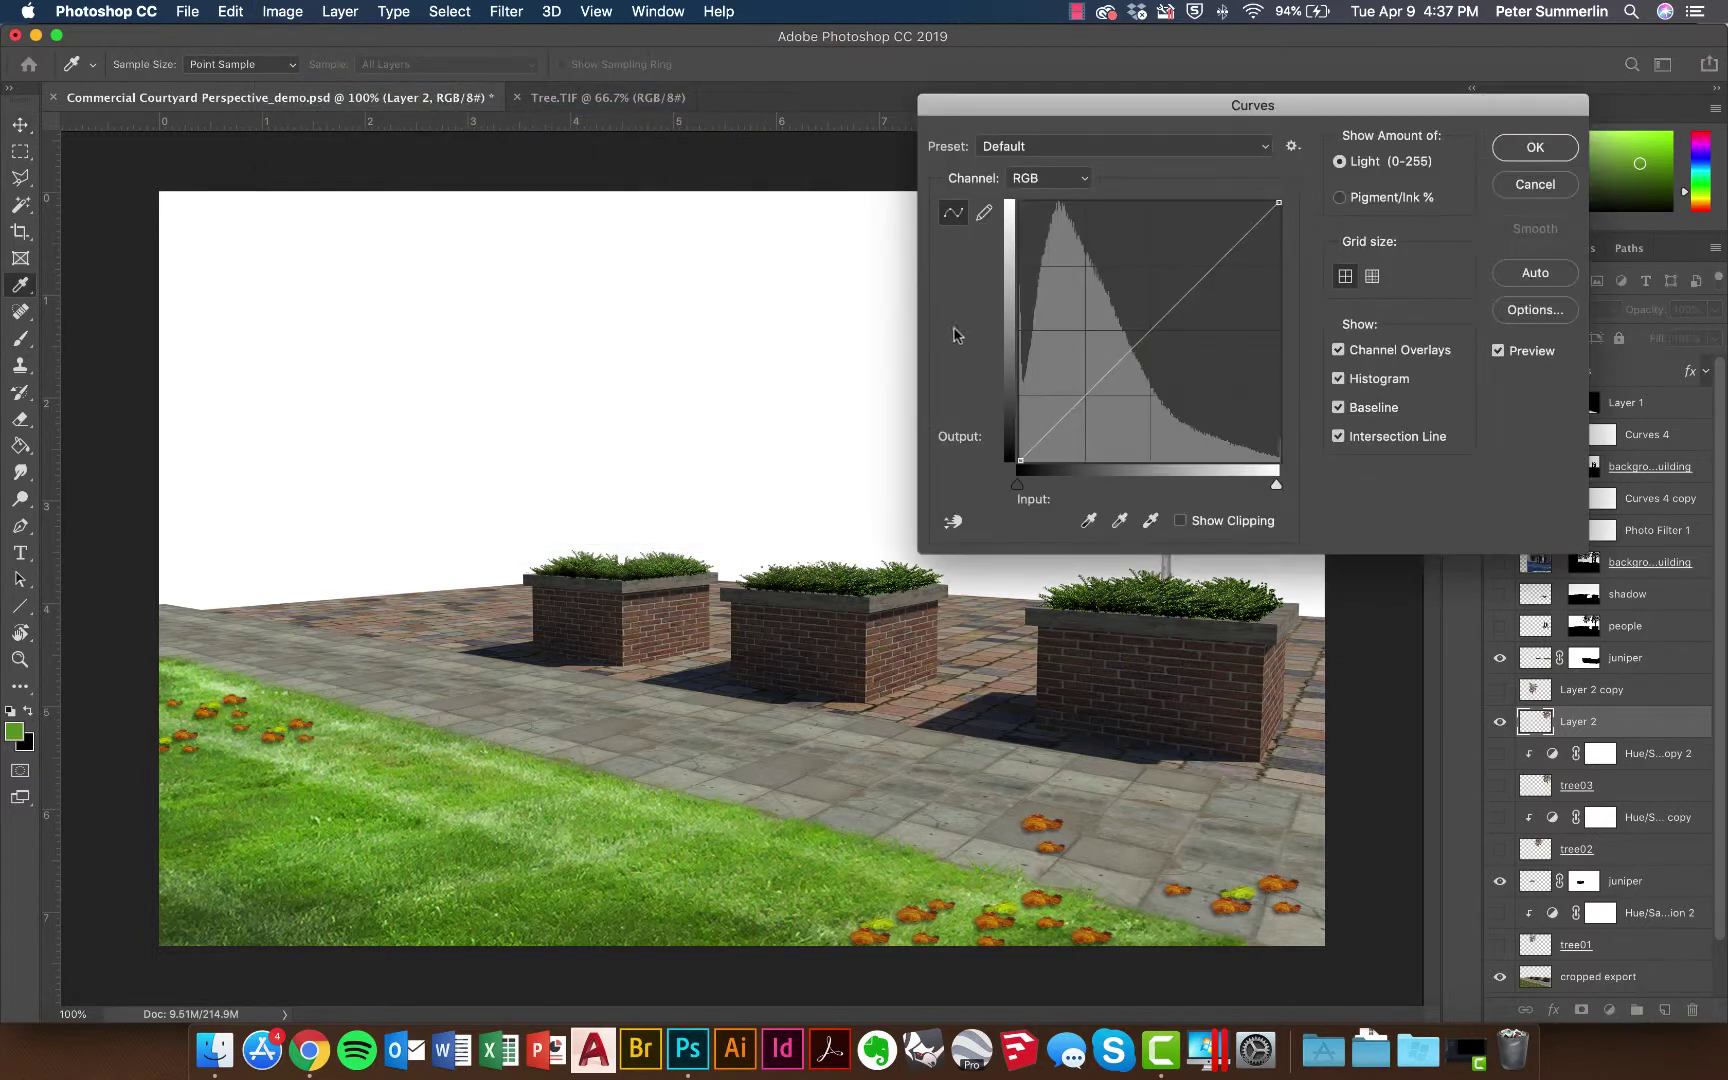
{"action": "left_click_drag", "start_coordinate": [1238, 110], "coordinate": [616, 327]}
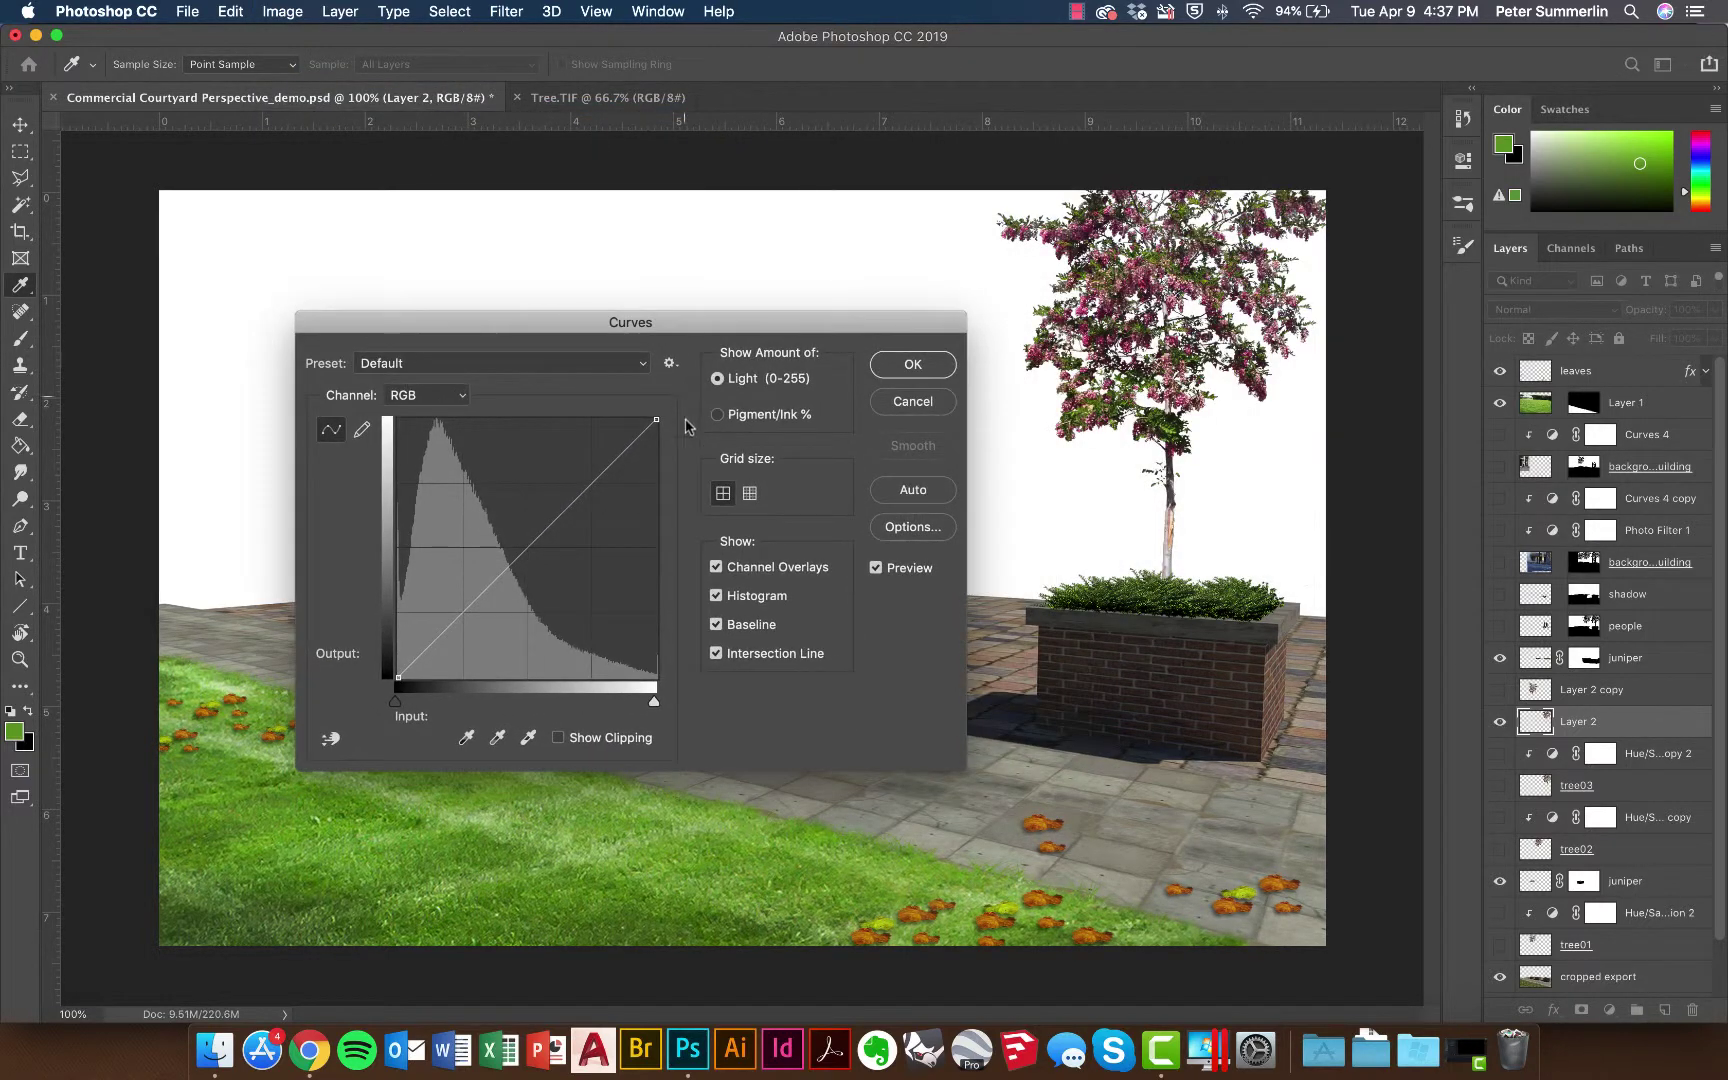
{"action": "left_click_drag", "start_coordinate": [573, 502], "coordinate": [566, 477]}
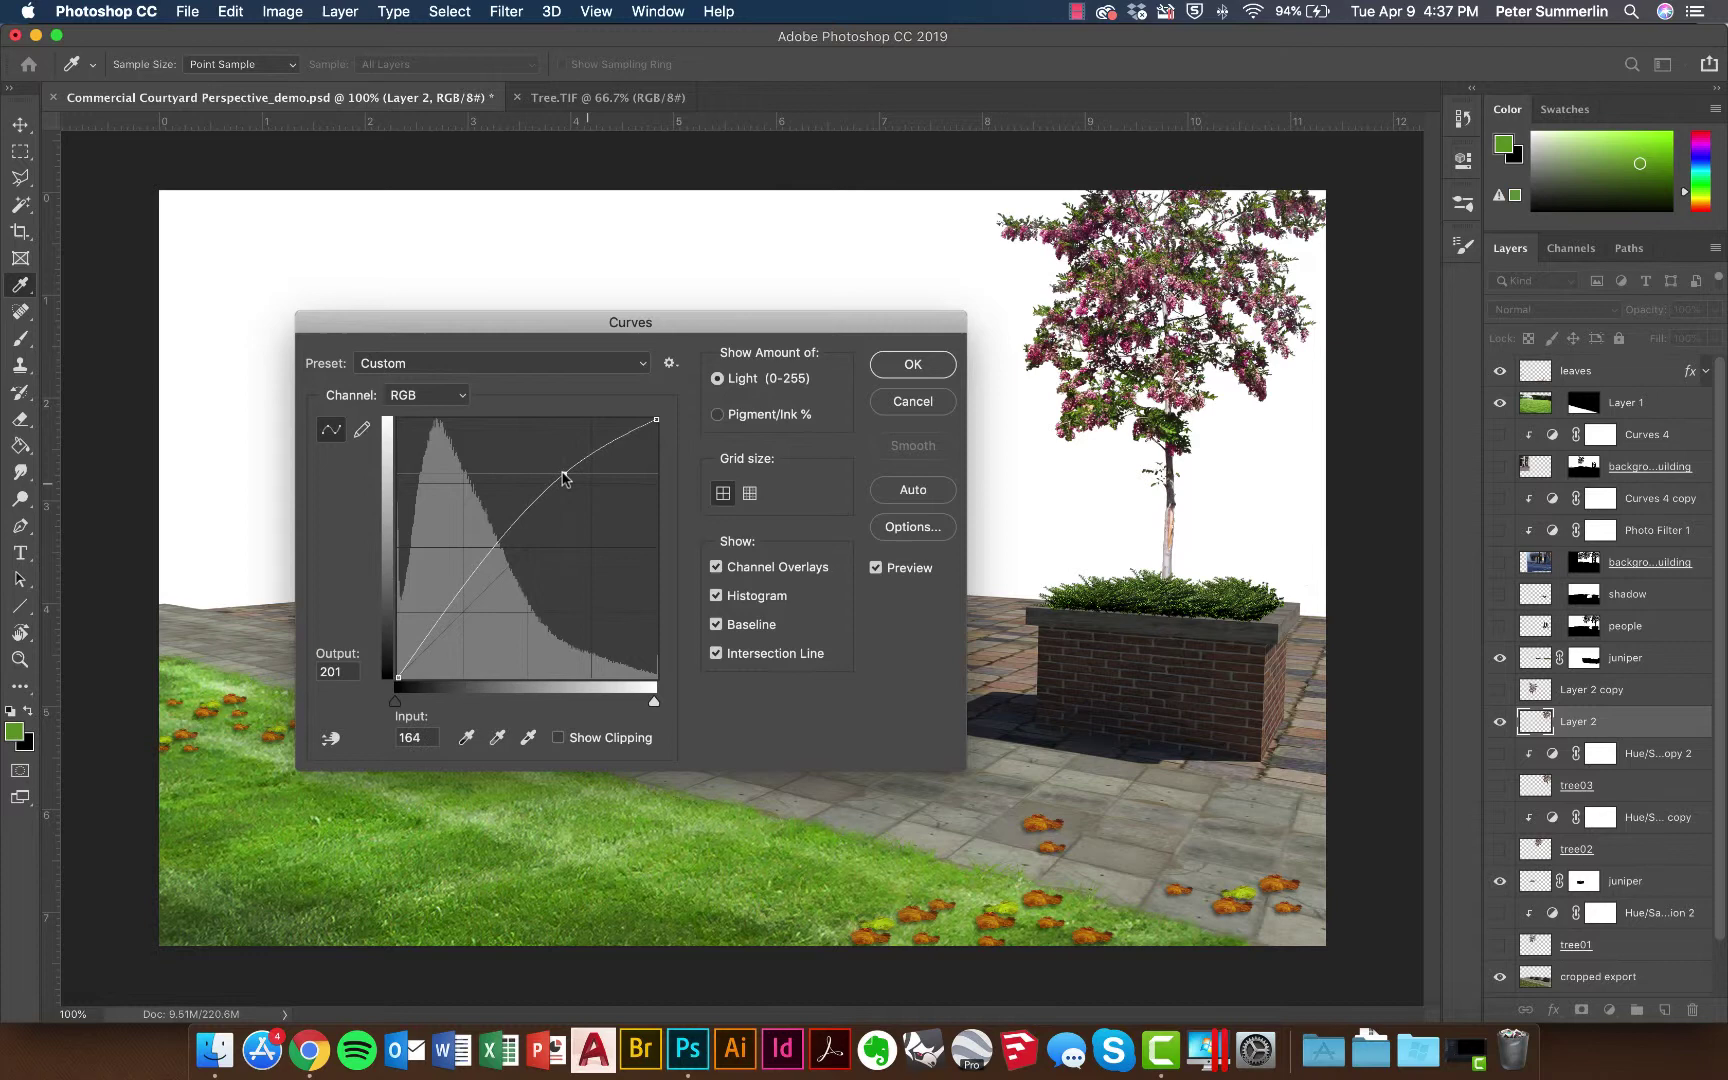
{"action": "left_click_drag", "start_coordinate": [465, 575], "coordinate": [458, 574]}
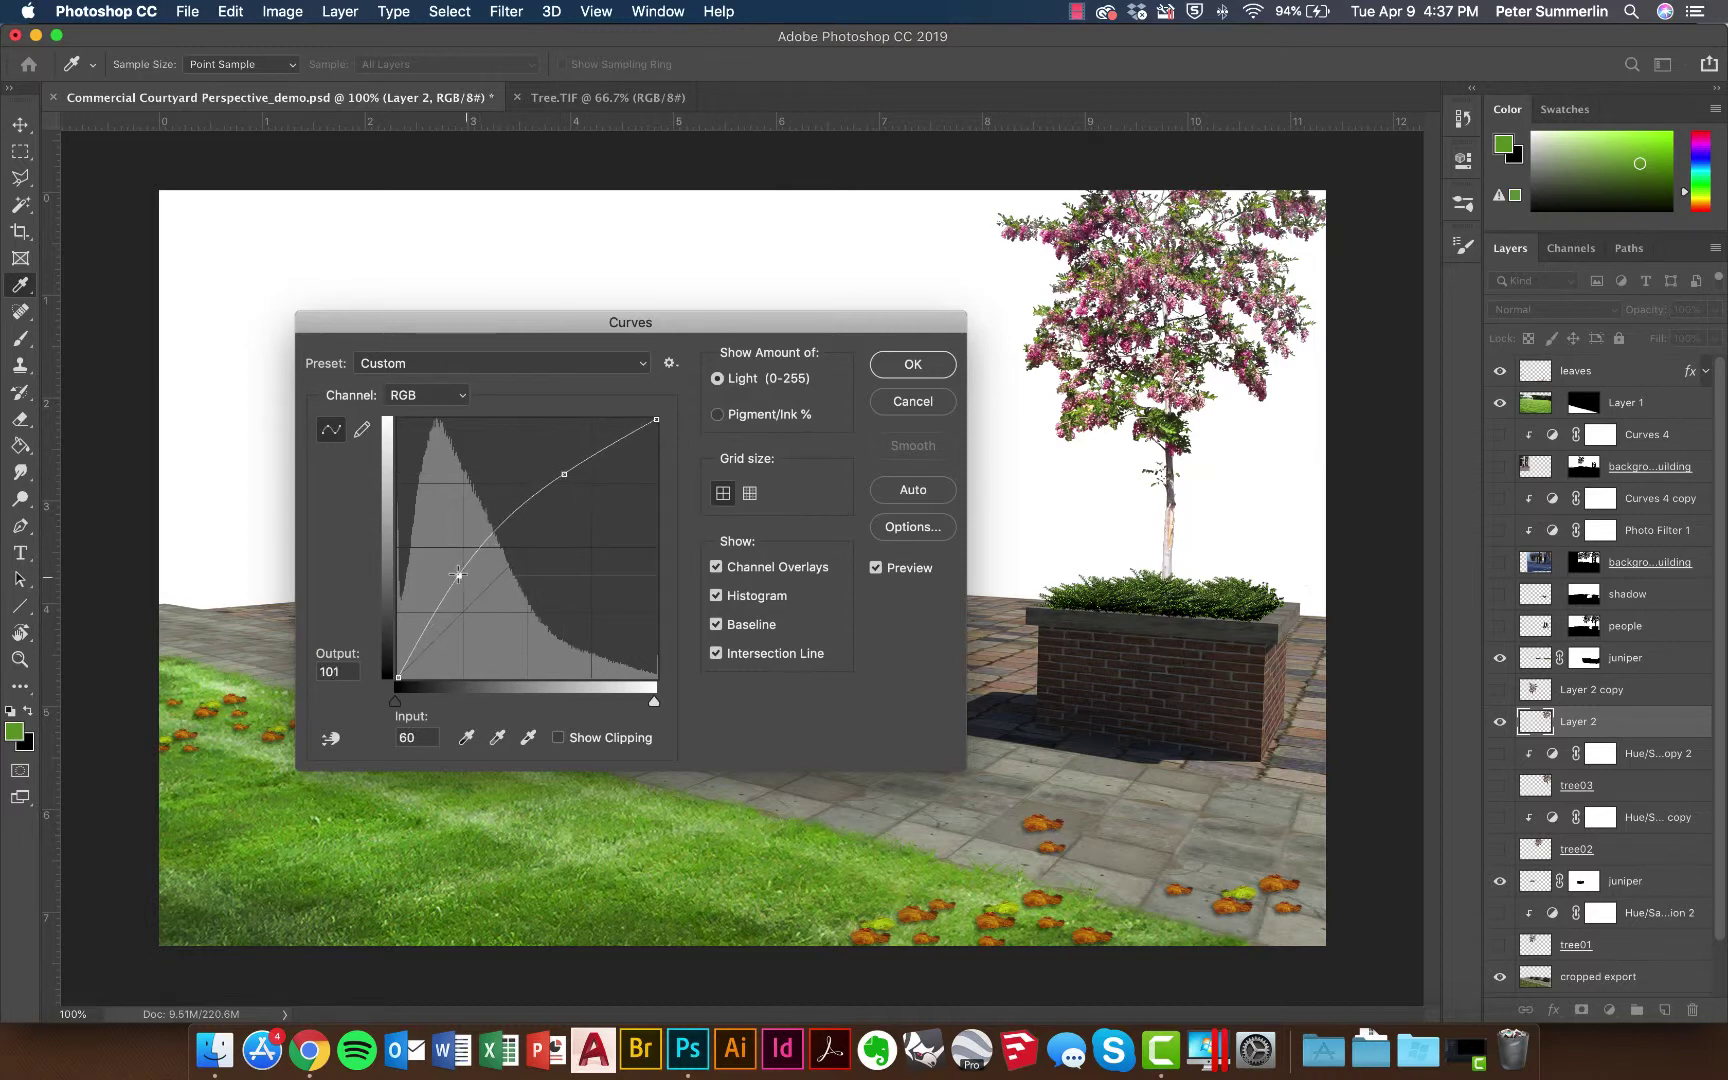
{"action": "left_click", "coordinate": [913, 364]}
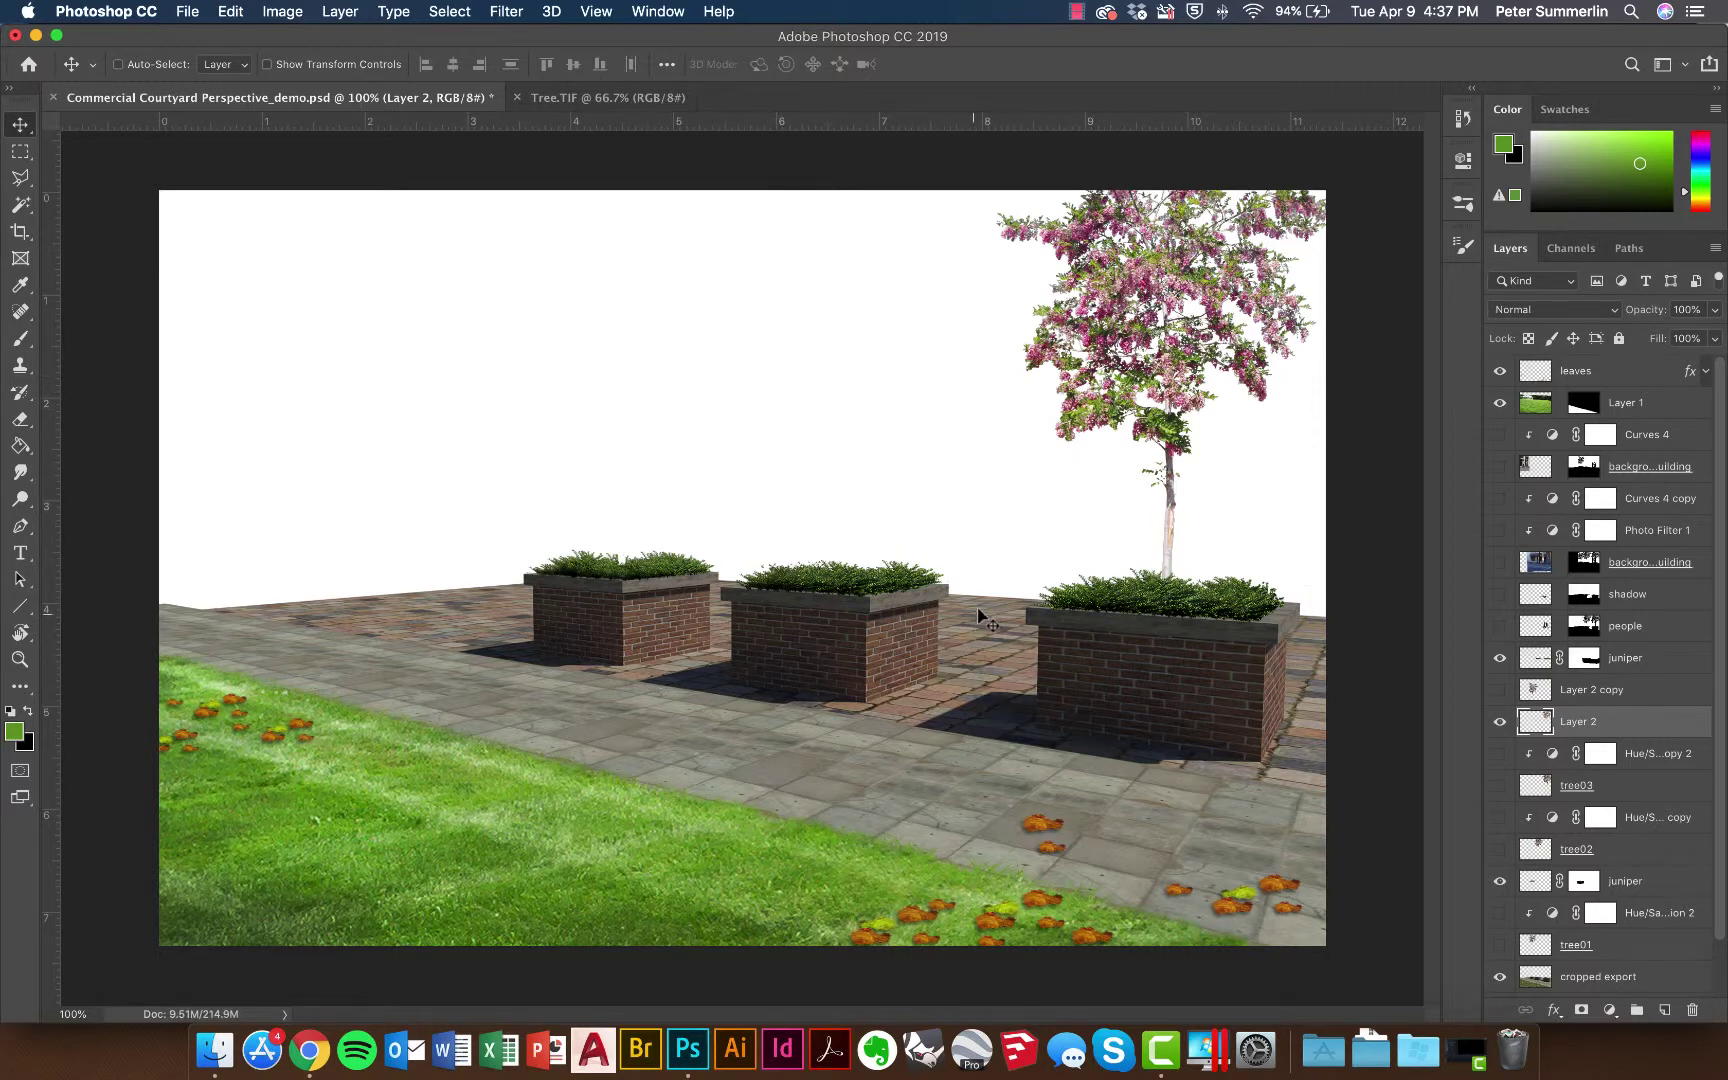
- Show Layer 2 copy, move it near the top of the stack and load its pixel selection
{"action": "left_click", "coordinate": [1500, 690]}
{"action": "left_click_drag", "start_coordinate": [1597, 694], "coordinate": [1558, 412]}
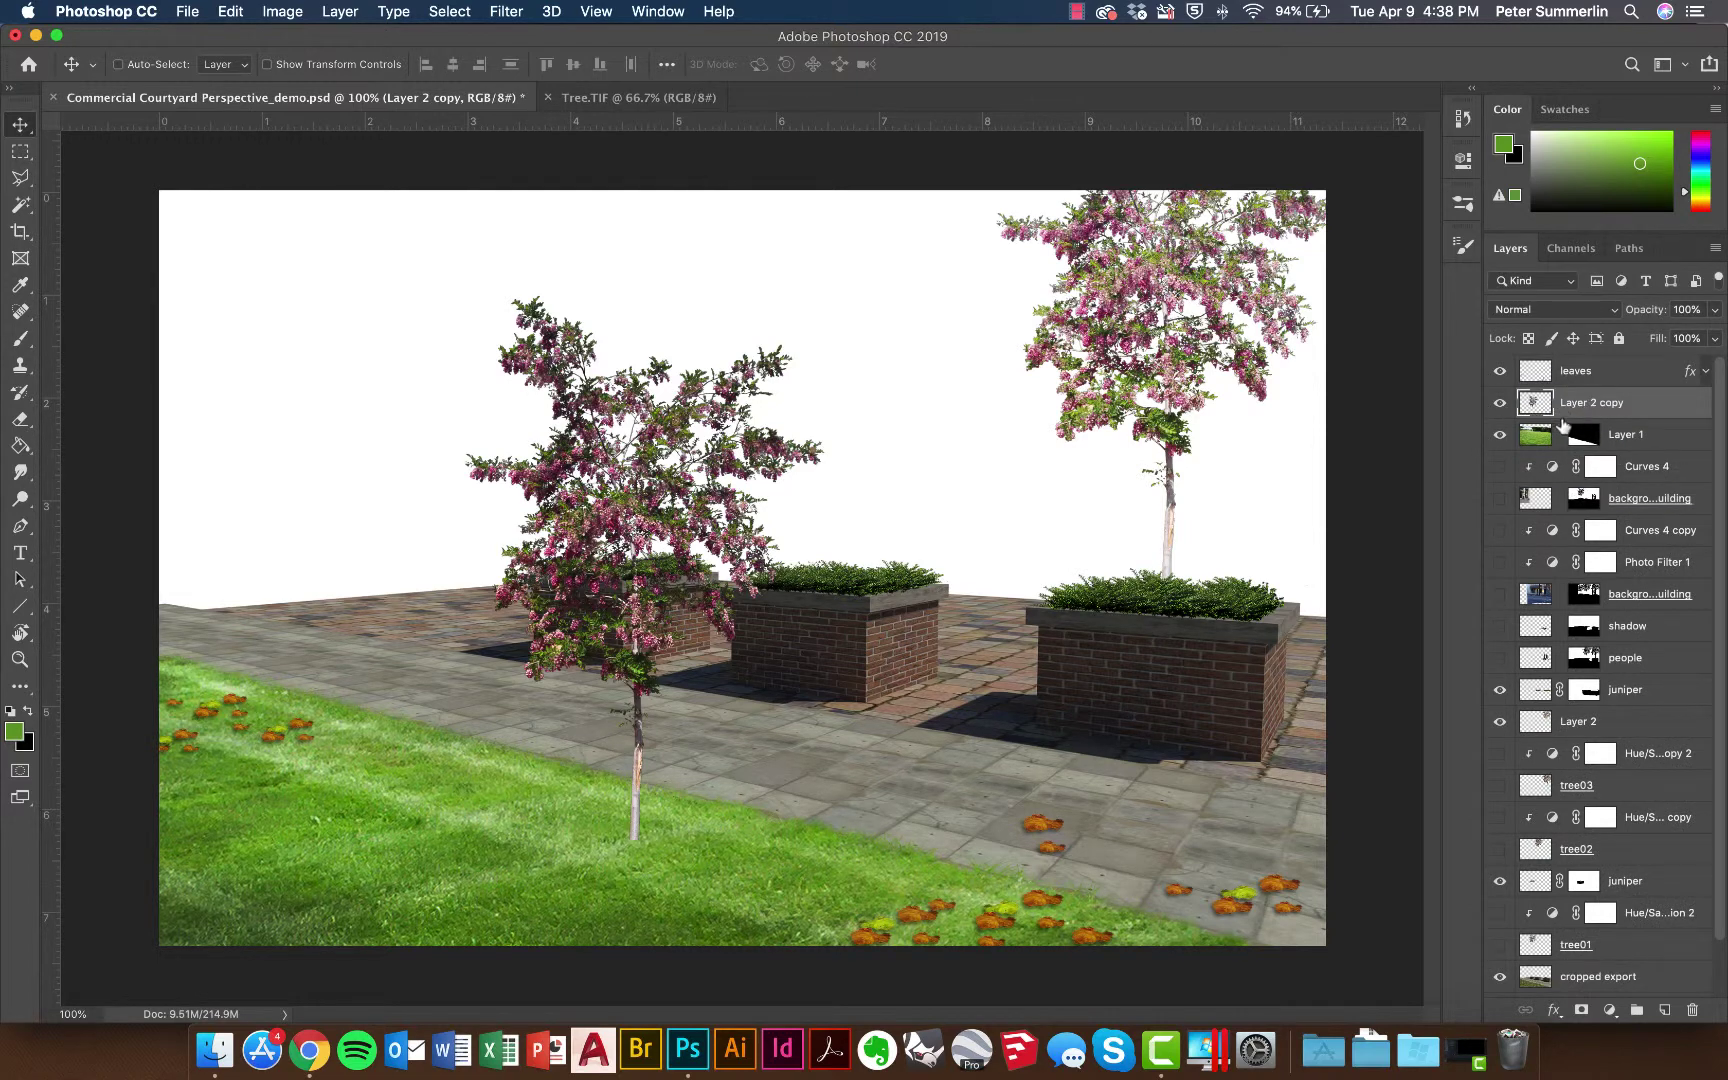
{"action": "key", "text": "super"}
{"action": "left_click", "coordinate": [1536, 405], "text": "super"}
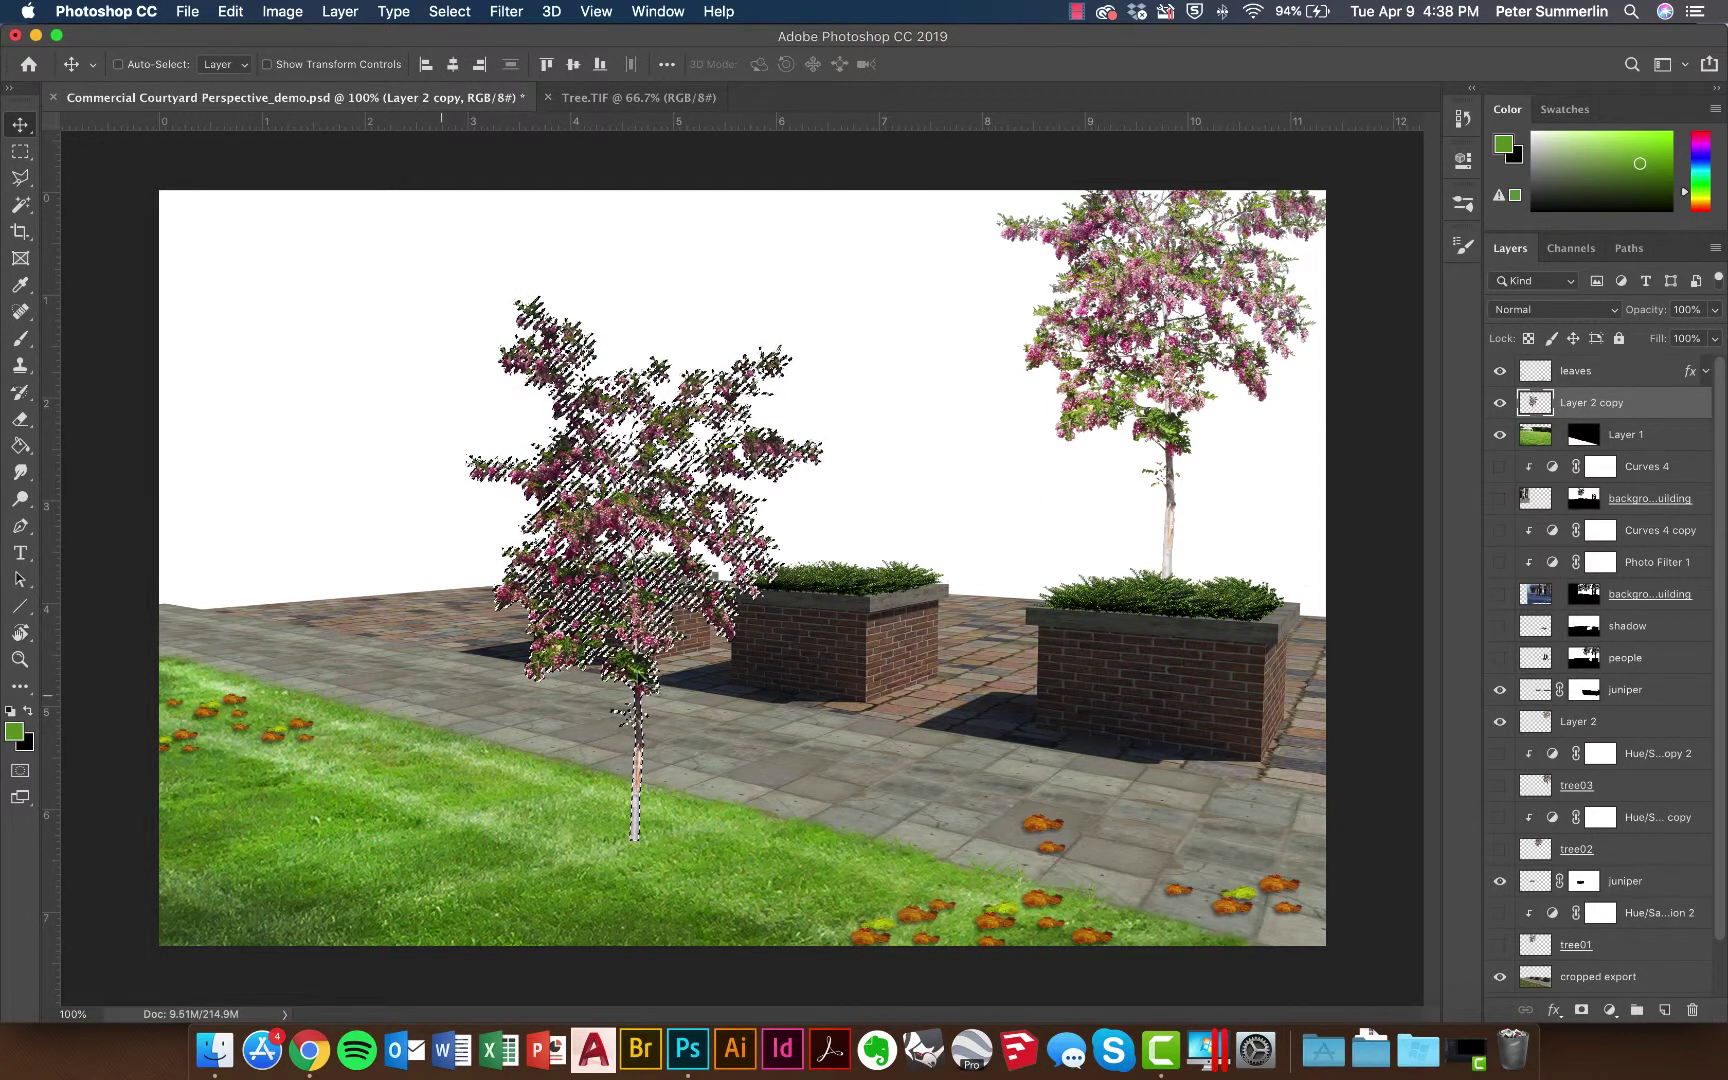
- Fill the selected tree copy with solid black using Edit > Fill
{"action": "left_click", "coordinate": [231, 11]}
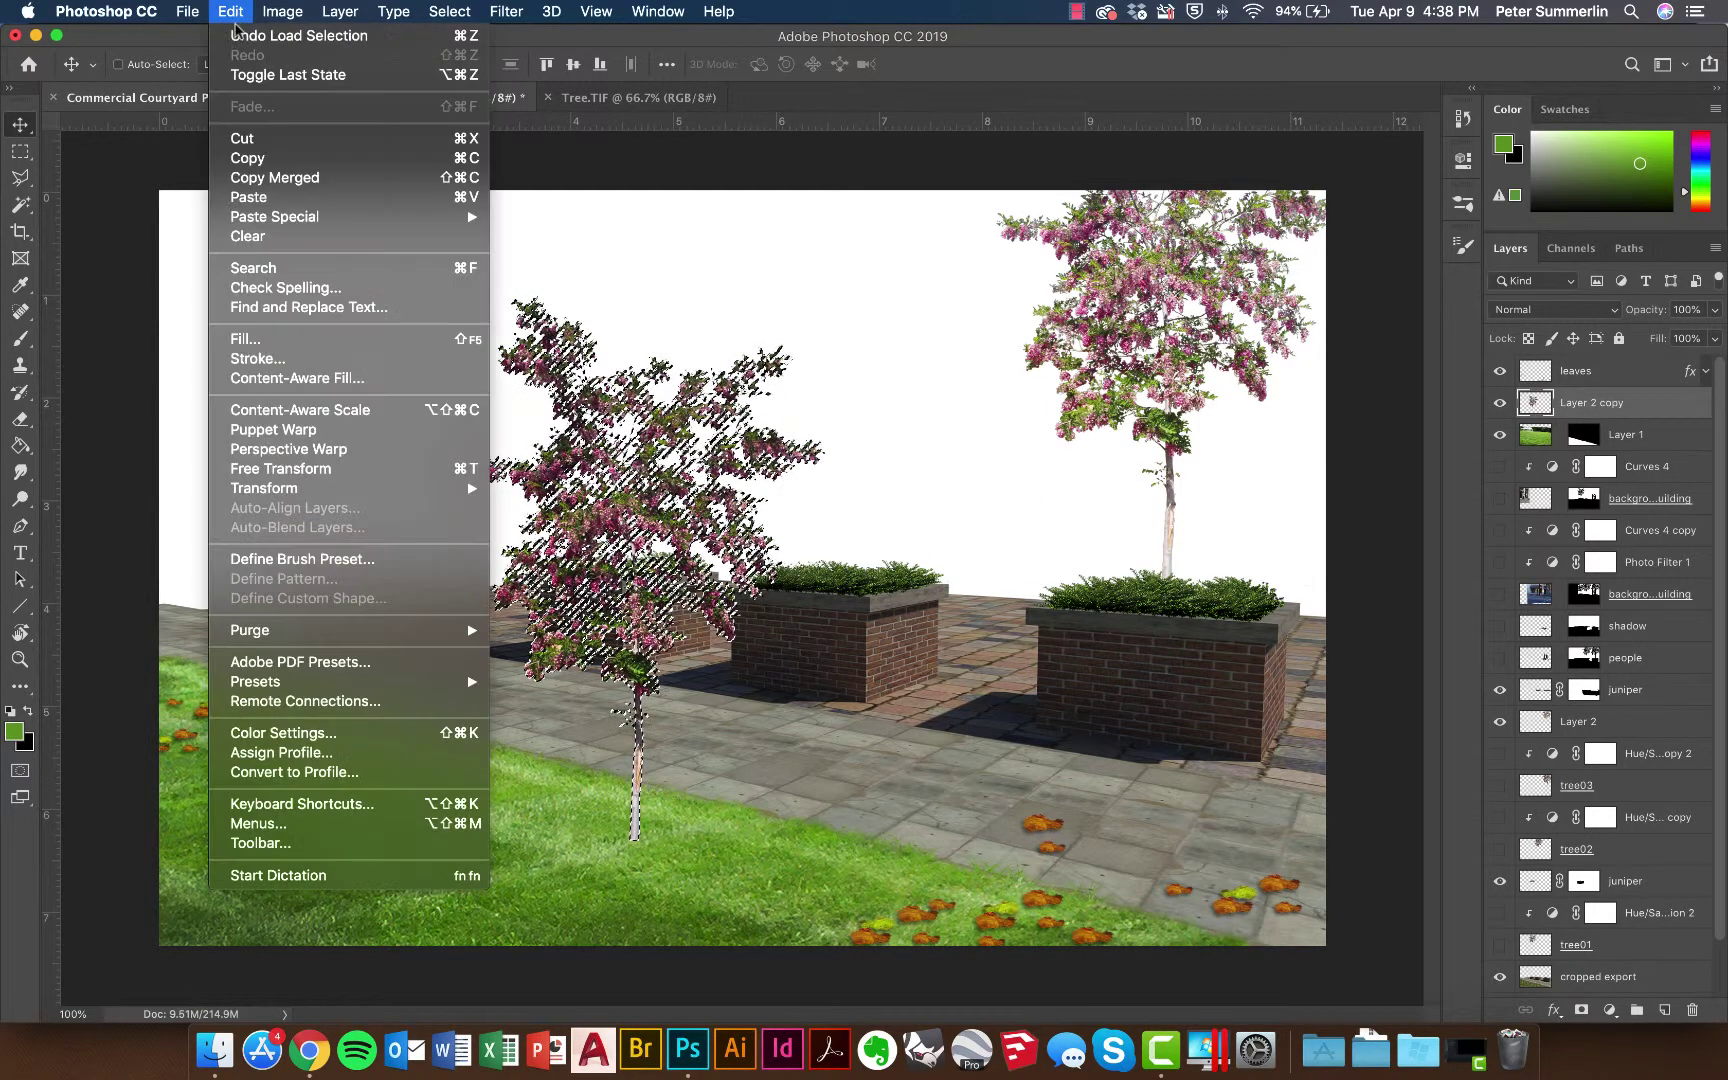
{"action": "left_click", "coordinate": [287, 345]}
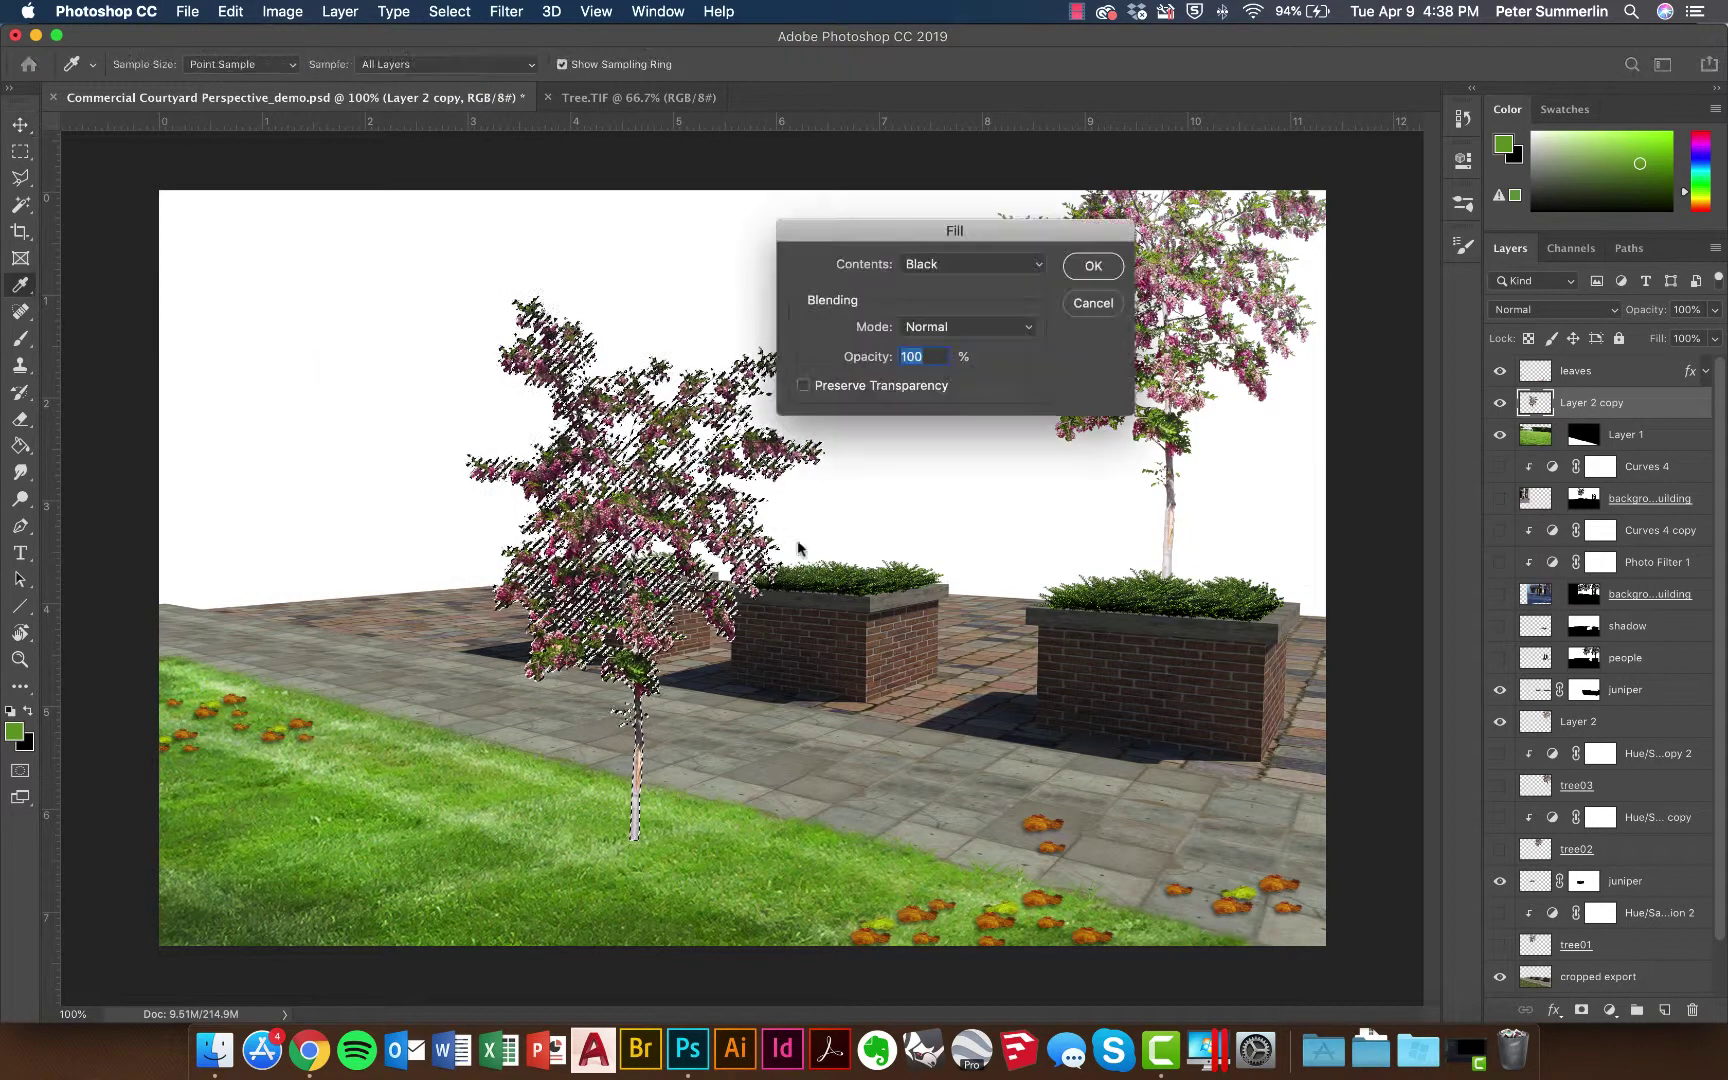
{"action": "left_click", "coordinate": [938, 264]}
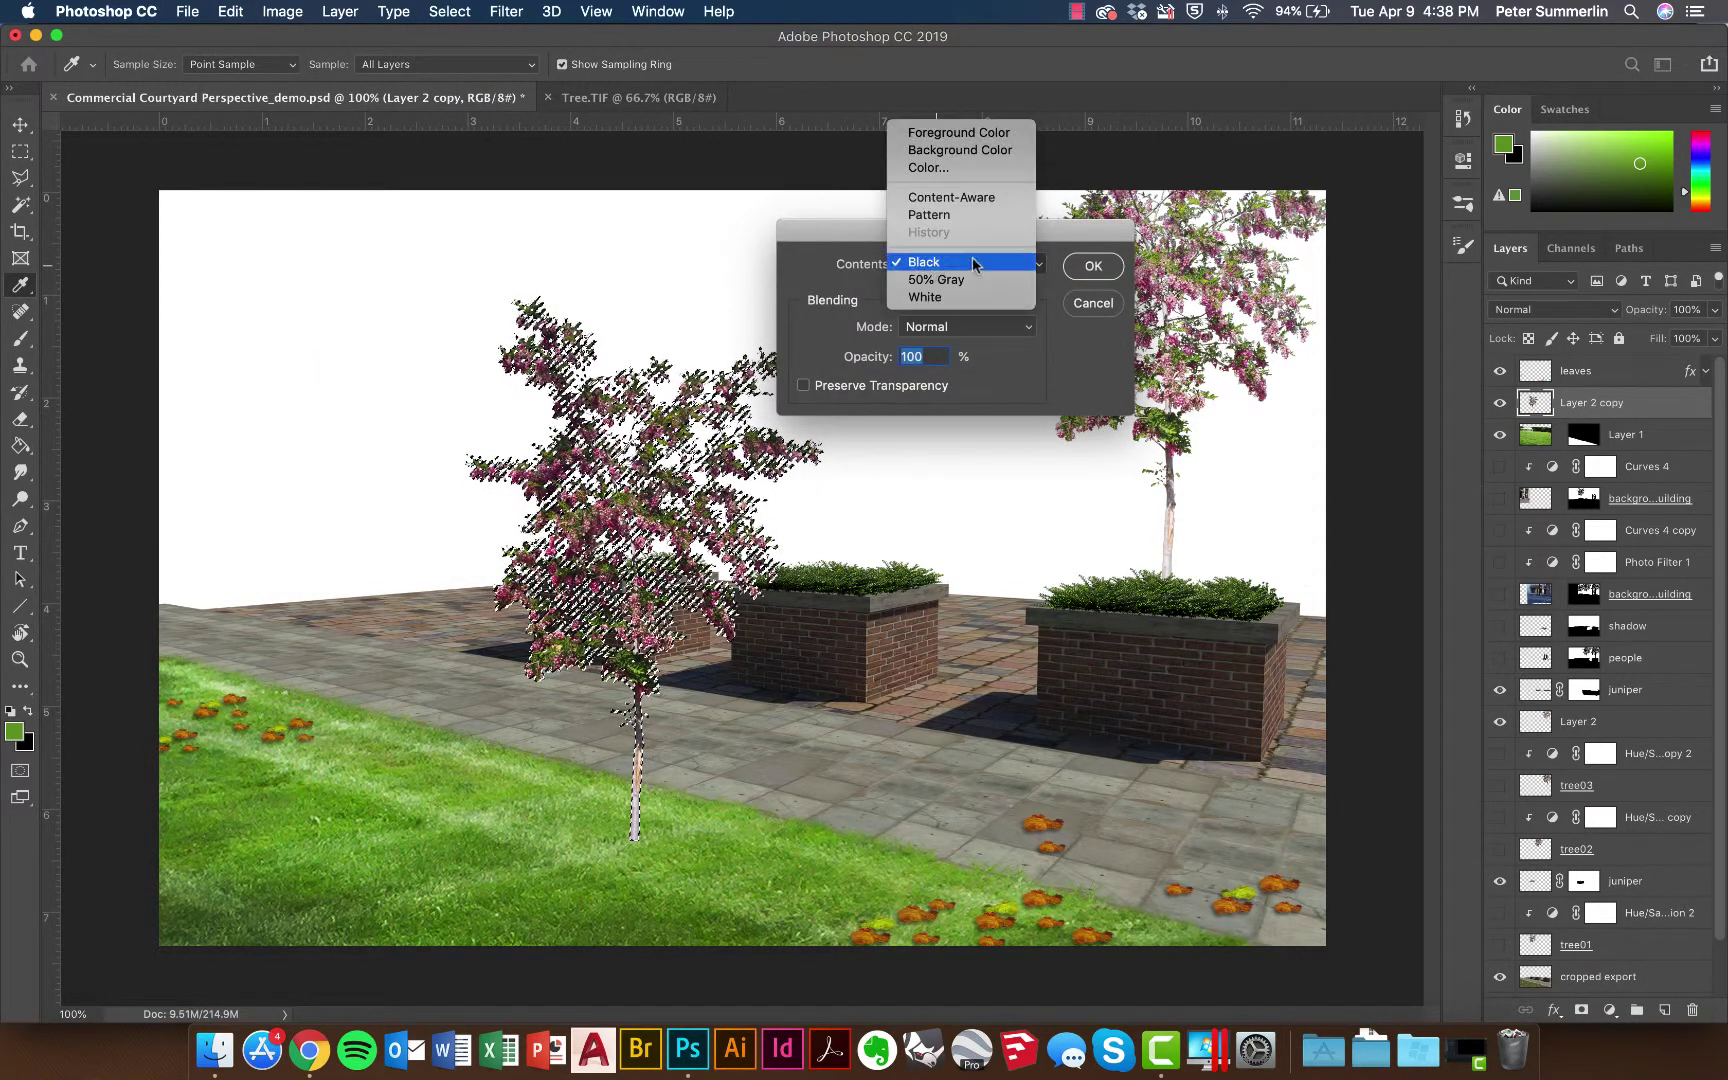
{"action": "left_click", "coordinate": [973, 264]}
{"action": "left_click", "coordinate": [1093, 266]}
{"action": "key", "text": "v"}
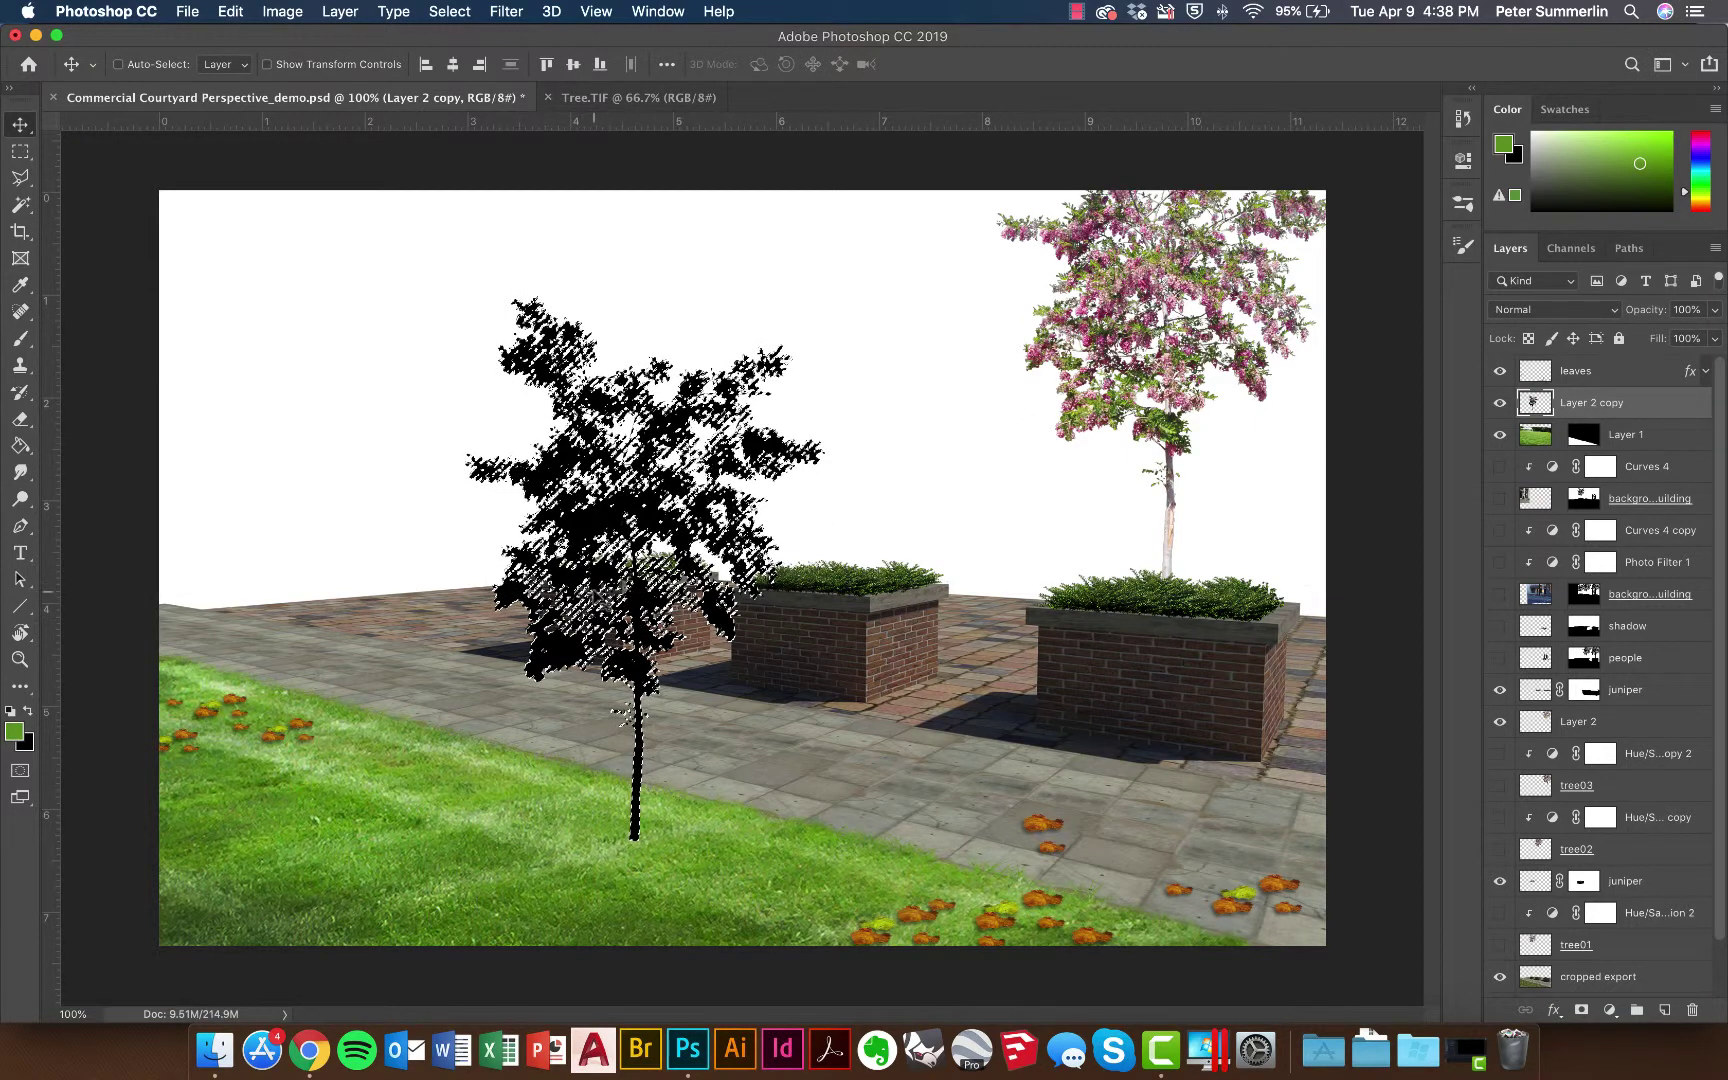
- Rotate the black silhouette about -98° and move it down onto the ground
{"action": "key", "text": "super+t"}
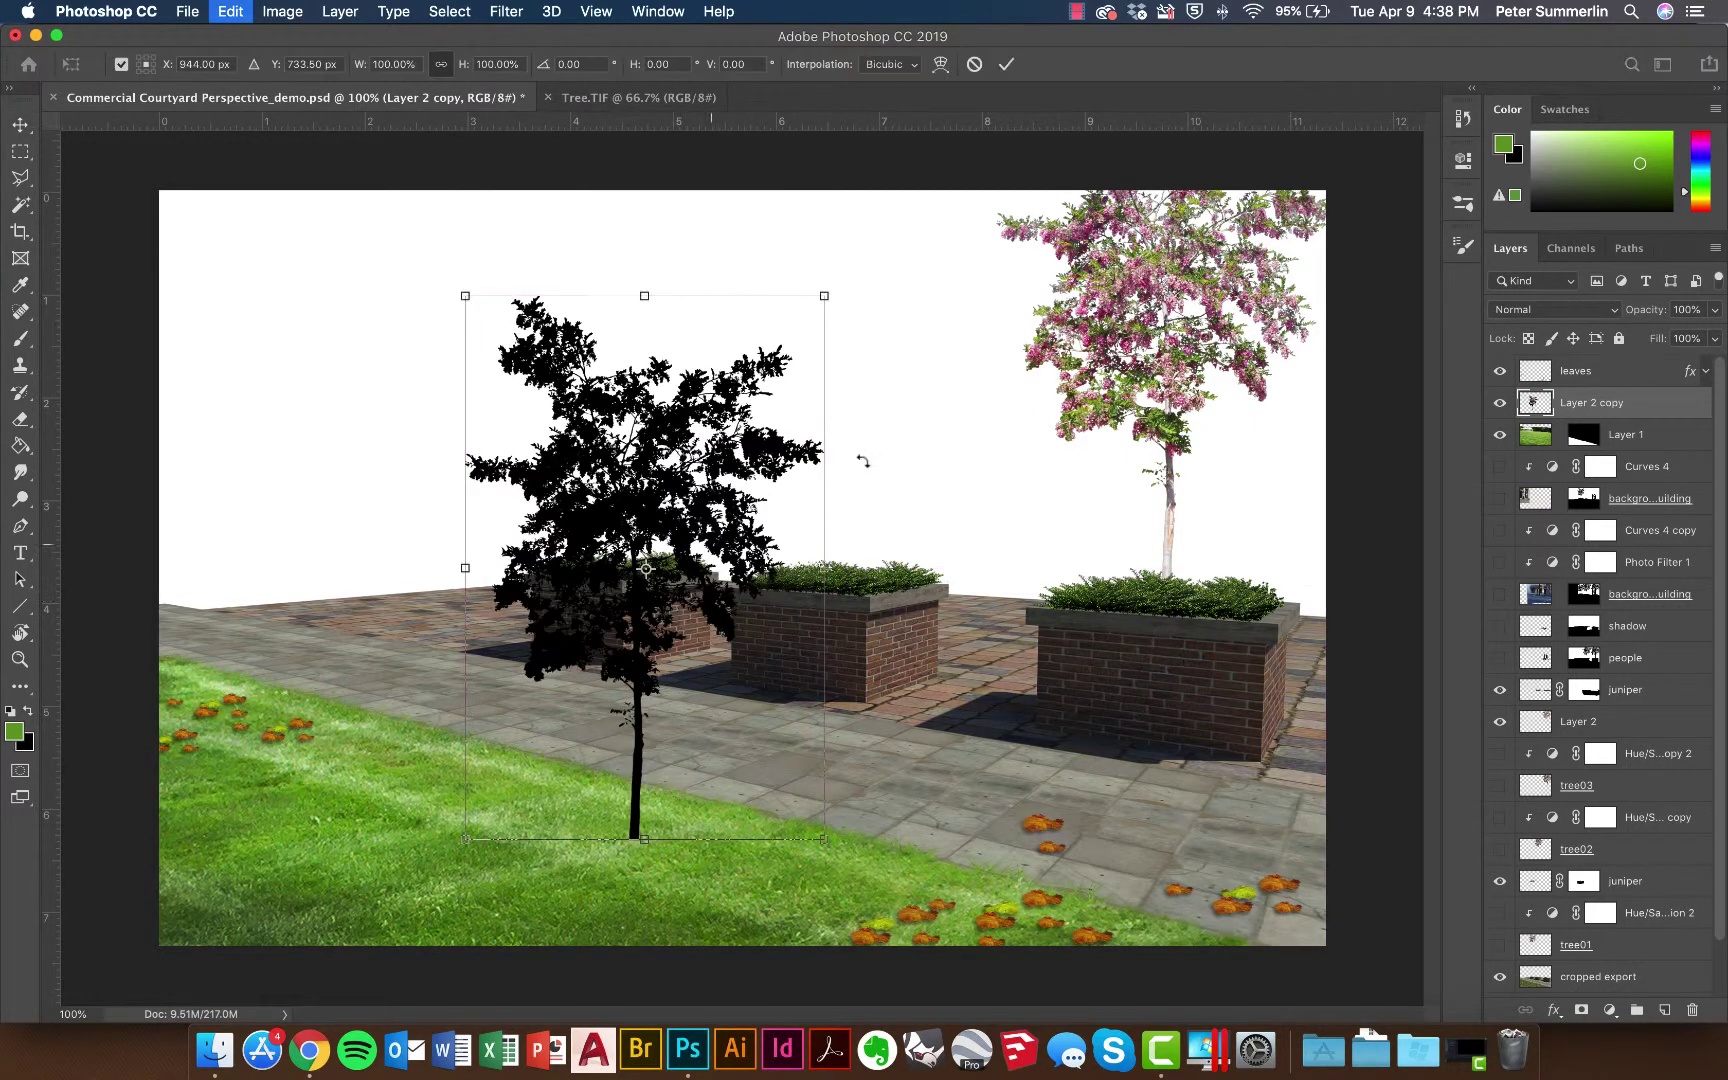
{"action": "left_click_drag", "start_coordinate": [886, 306], "coordinate": [548, 450]}
{"action": "left_click_drag", "start_coordinate": [647, 570], "coordinate": [760, 757]}
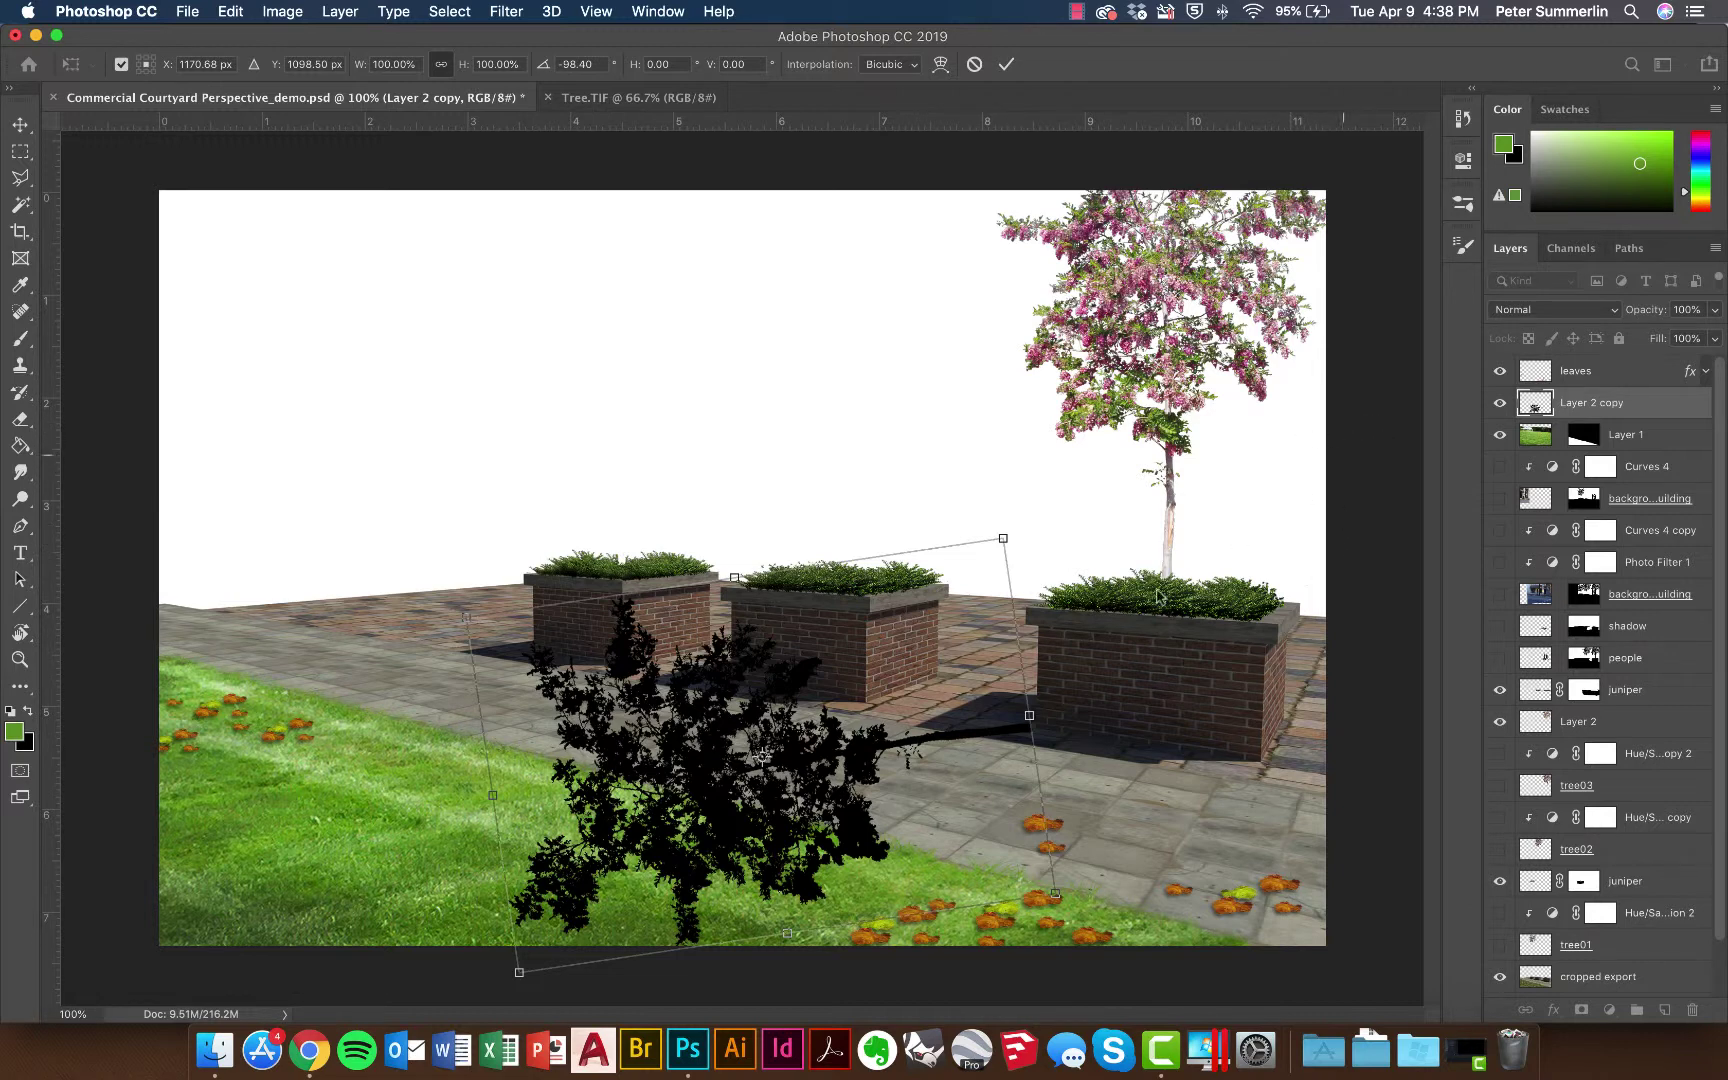
{"action": "mouse_move", "coordinate": [678, 770]}
{"action": "left_mouse_down"}
{"action": "mouse_move", "coordinate": [620, 762]}
{"action": "mouse_move", "coordinate": [696, 770]}
{"action": "left_mouse_up"}
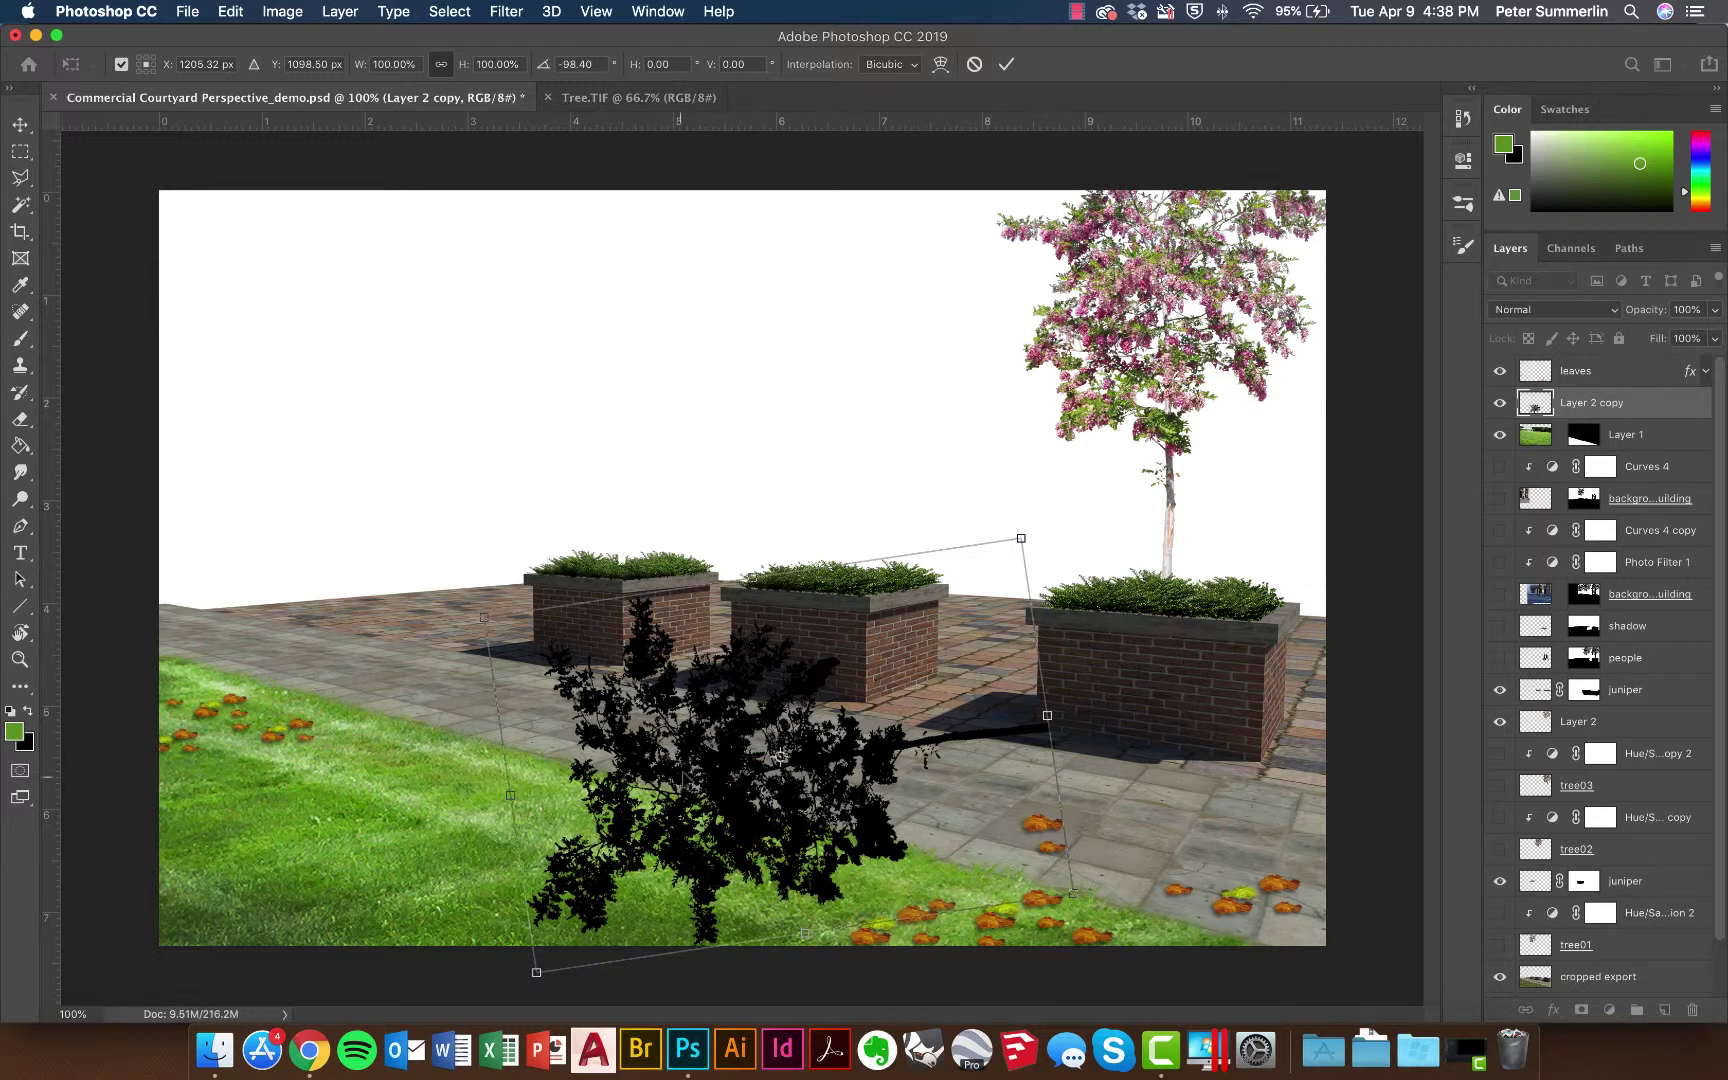
- Distort the silhouette's corners so it lies flat across the grass and paving
{"action": "right_click", "coordinate": [708, 693]}
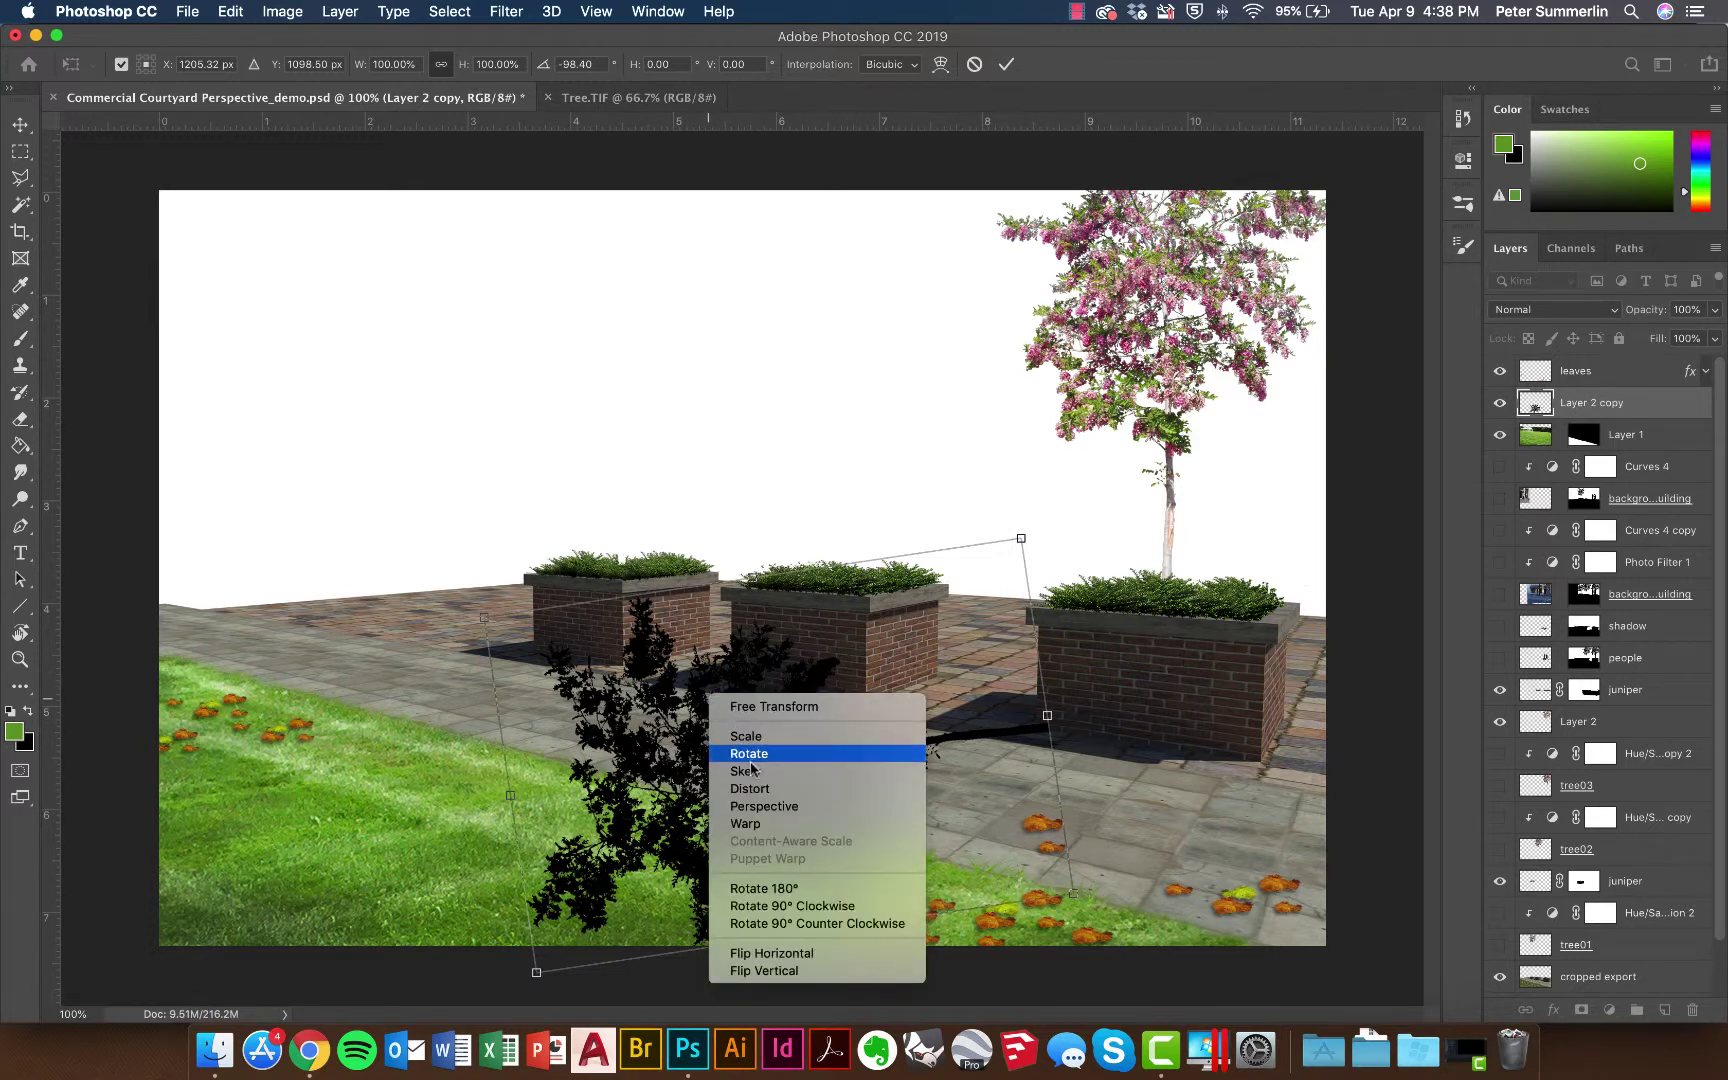
{"action": "left_click", "coordinate": [762, 790]}
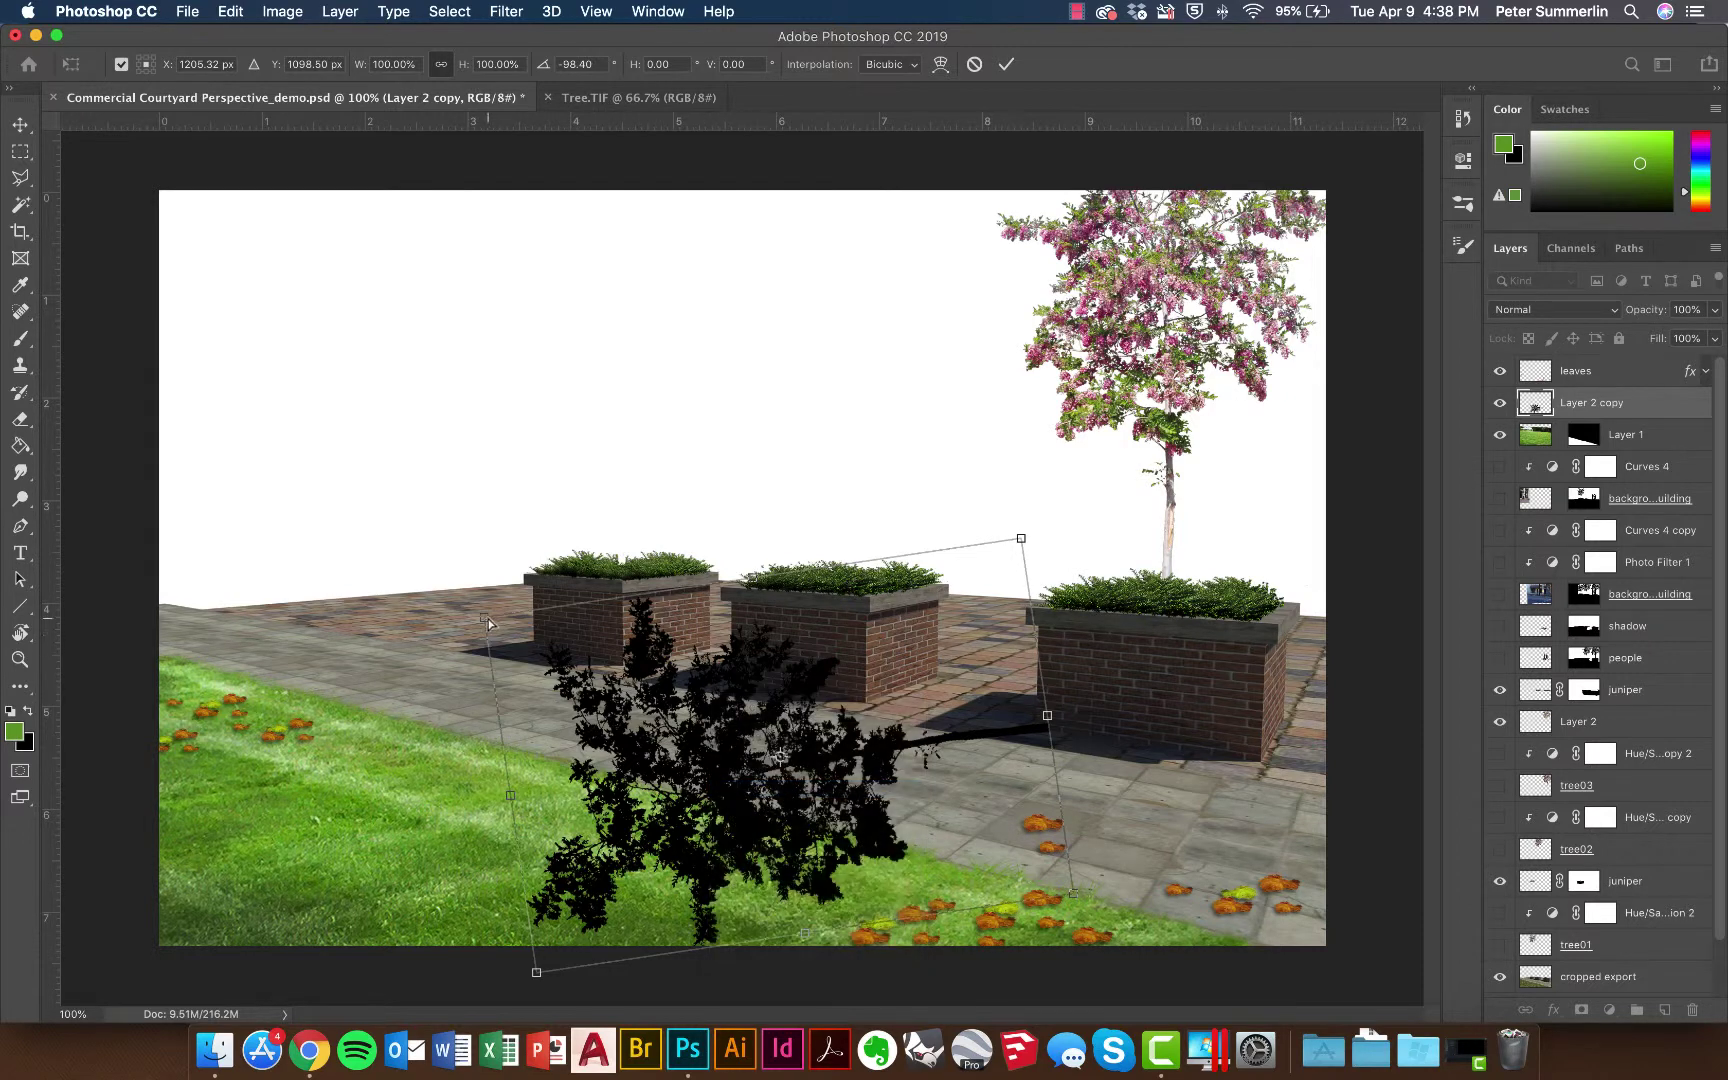
{"action": "left_click_drag", "start_coordinate": [487, 618], "coordinate": [323, 690]}
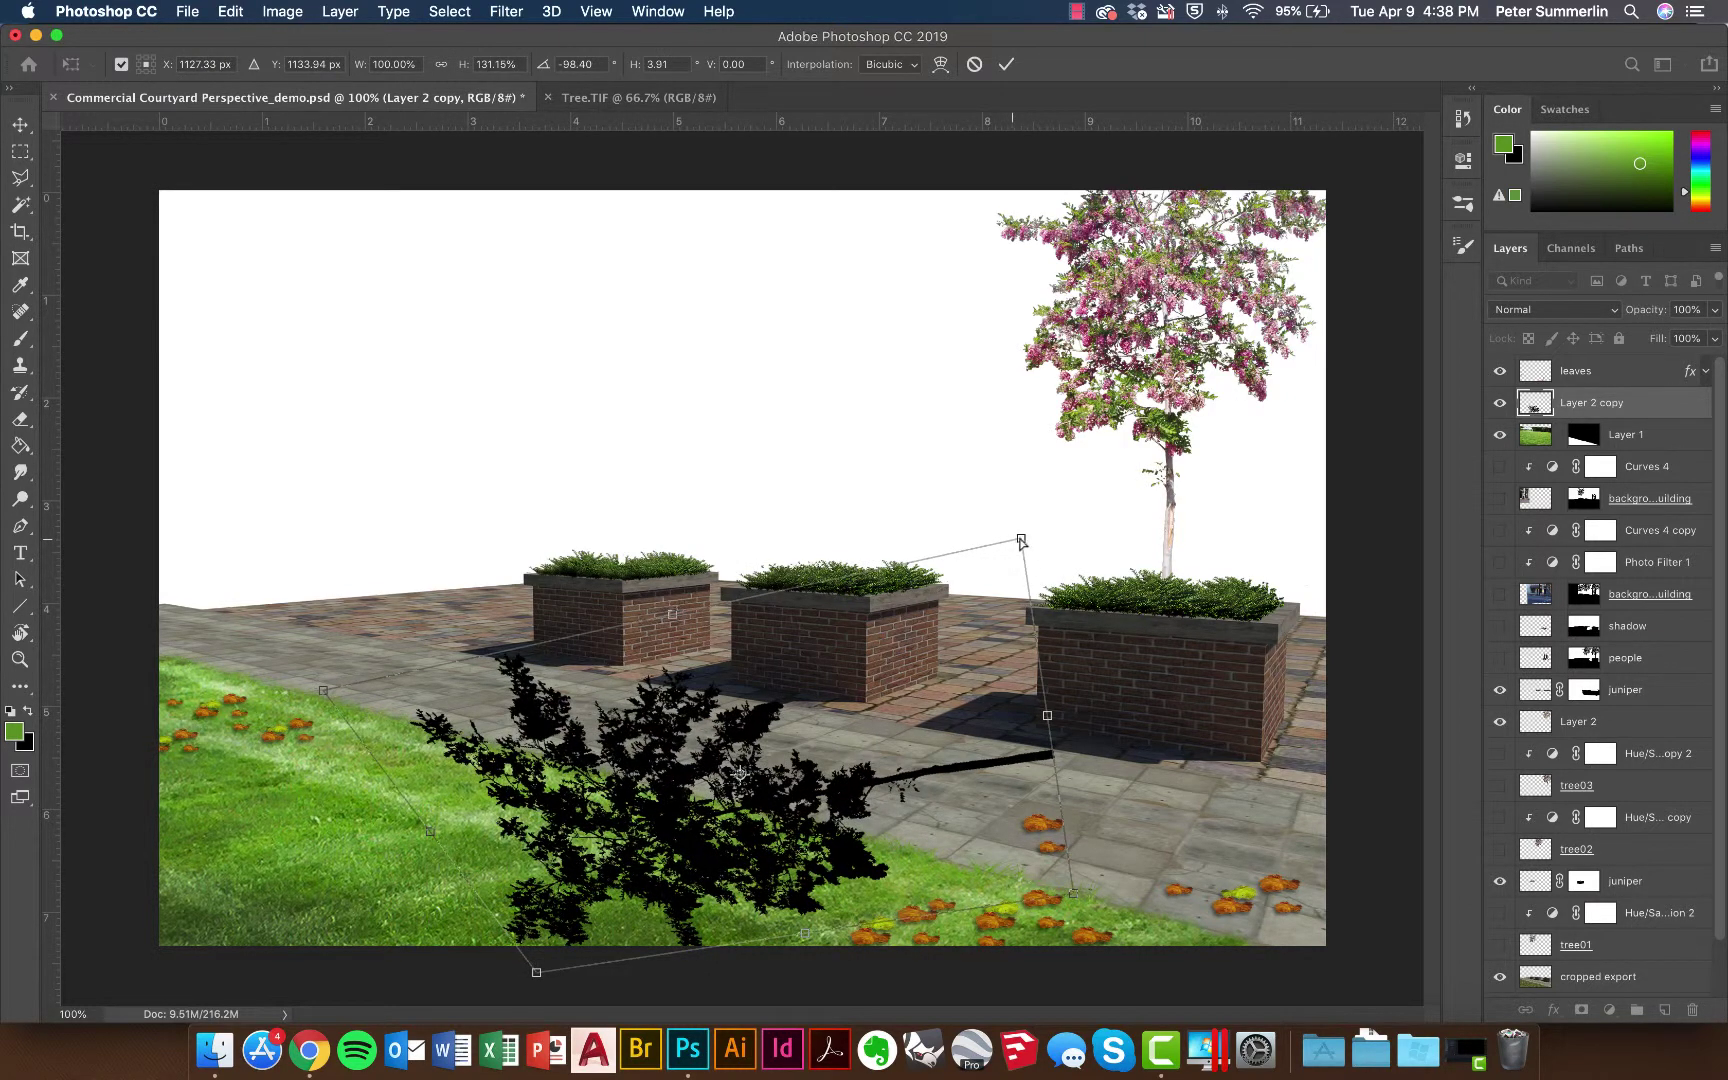
{"action": "left_click_drag", "start_coordinate": [1021, 541], "coordinate": [938, 630]}
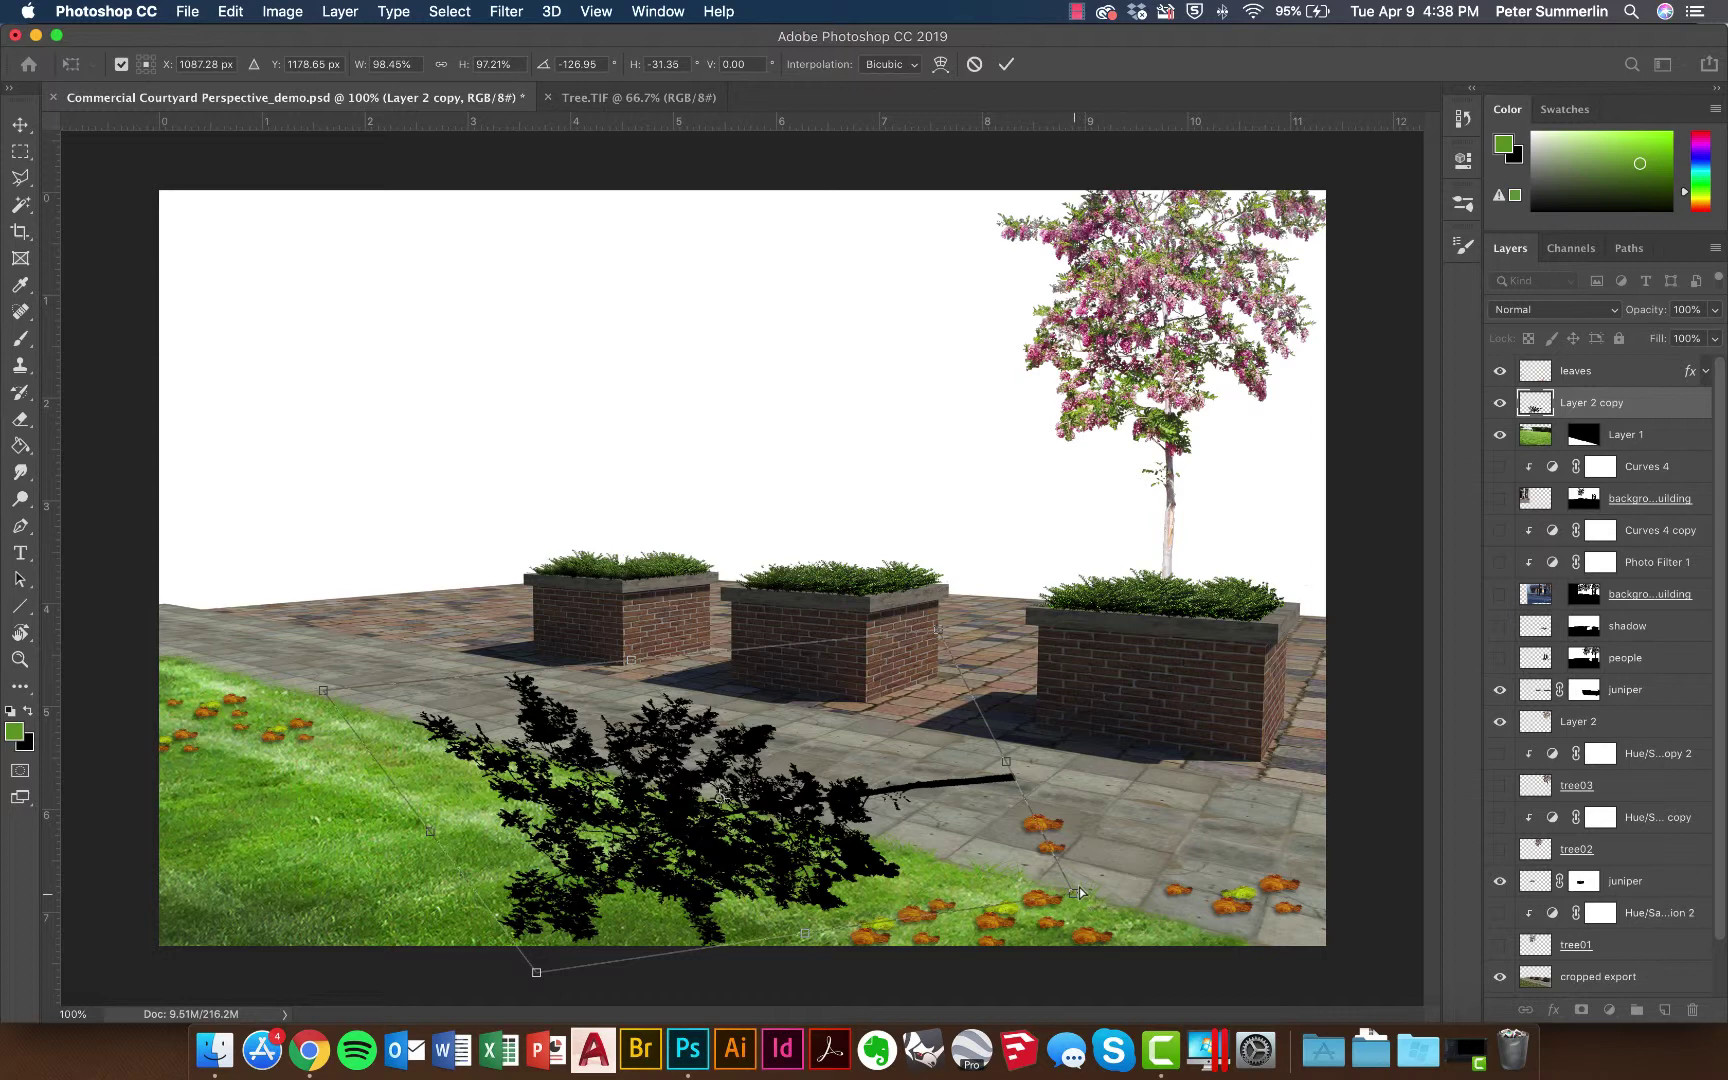
{"action": "left_click_drag", "start_coordinate": [1079, 887], "coordinate": [1189, 783]}
{"action": "left_click_drag", "start_coordinate": [938, 630], "coordinate": [940, 649]}
{"action": "left_click_drag", "start_coordinate": [323, 693], "coordinate": [290, 722]}
{"action": "left_click_drag", "start_coordinate": [535, 985], "coordinate": [542, 981]}
- Refine the shadow's corners in a zoomed-out view and commit the transform
{"action": "key", "text": "super+minus"}
{"action": "key", "text": "super+minus"}
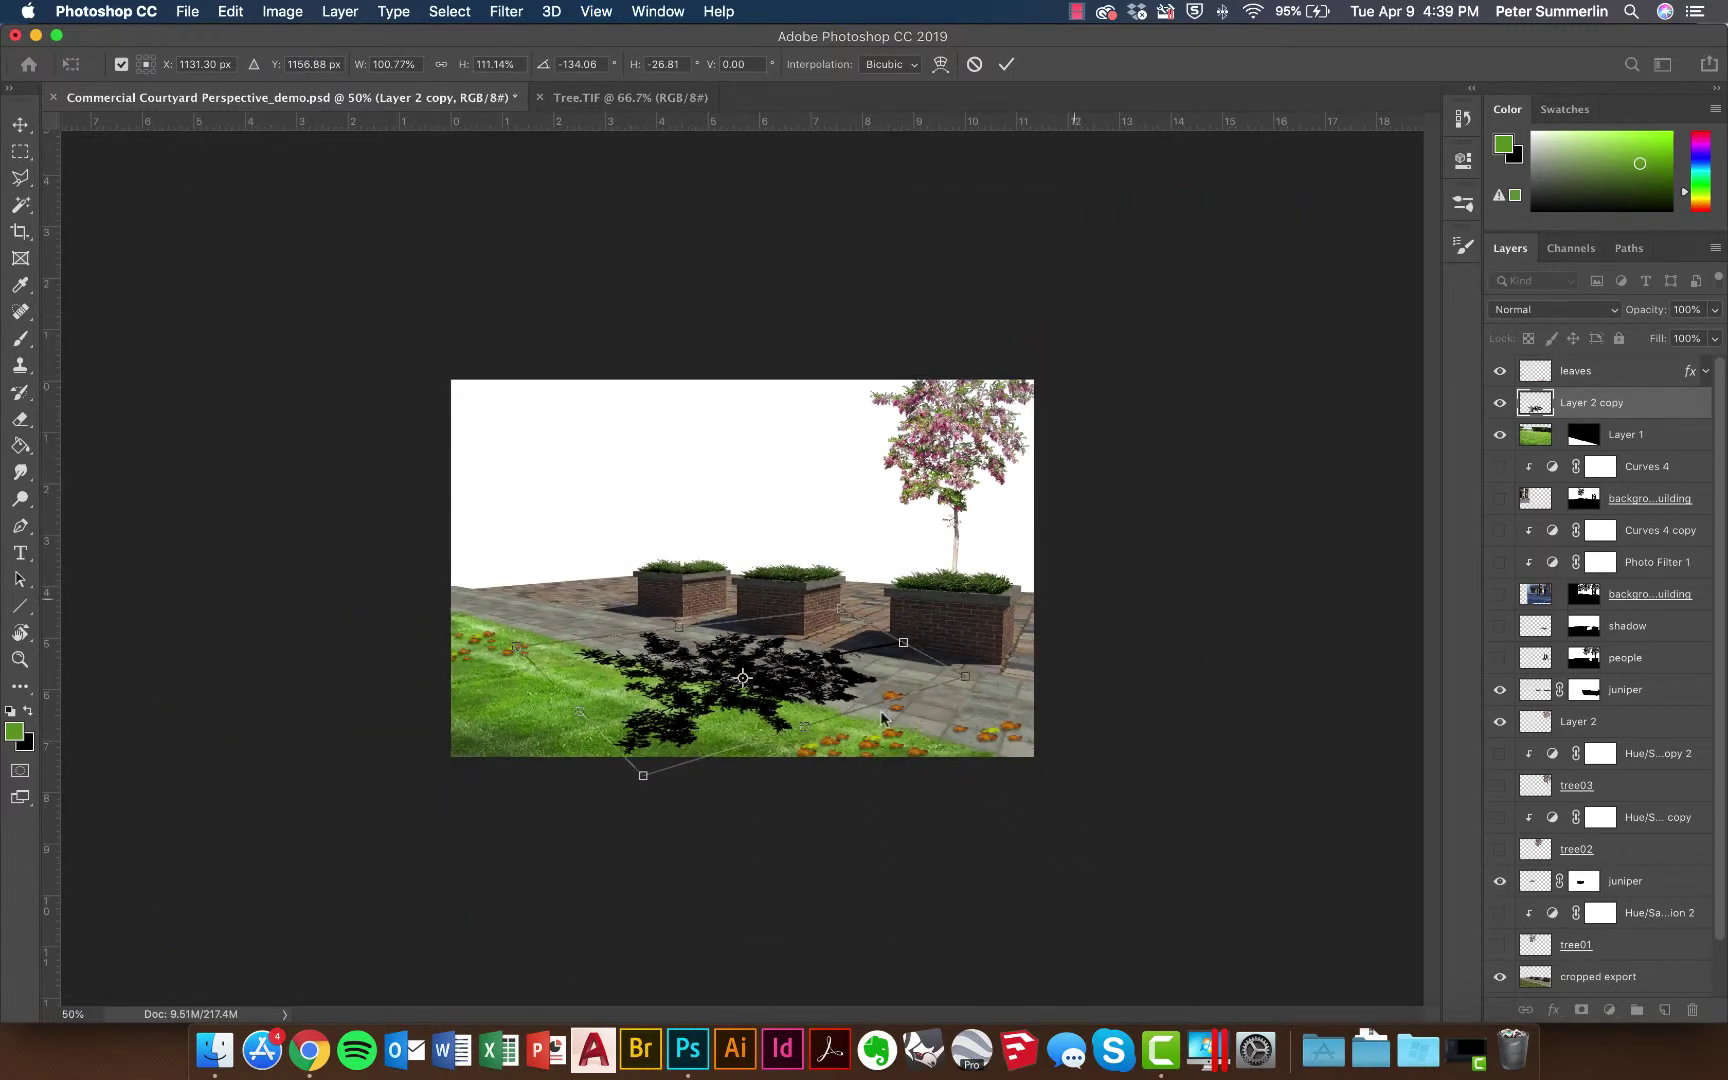
{"action": "left_click_drag", "start_coordinate": [648, 784], "coordinate": [665, 804]}
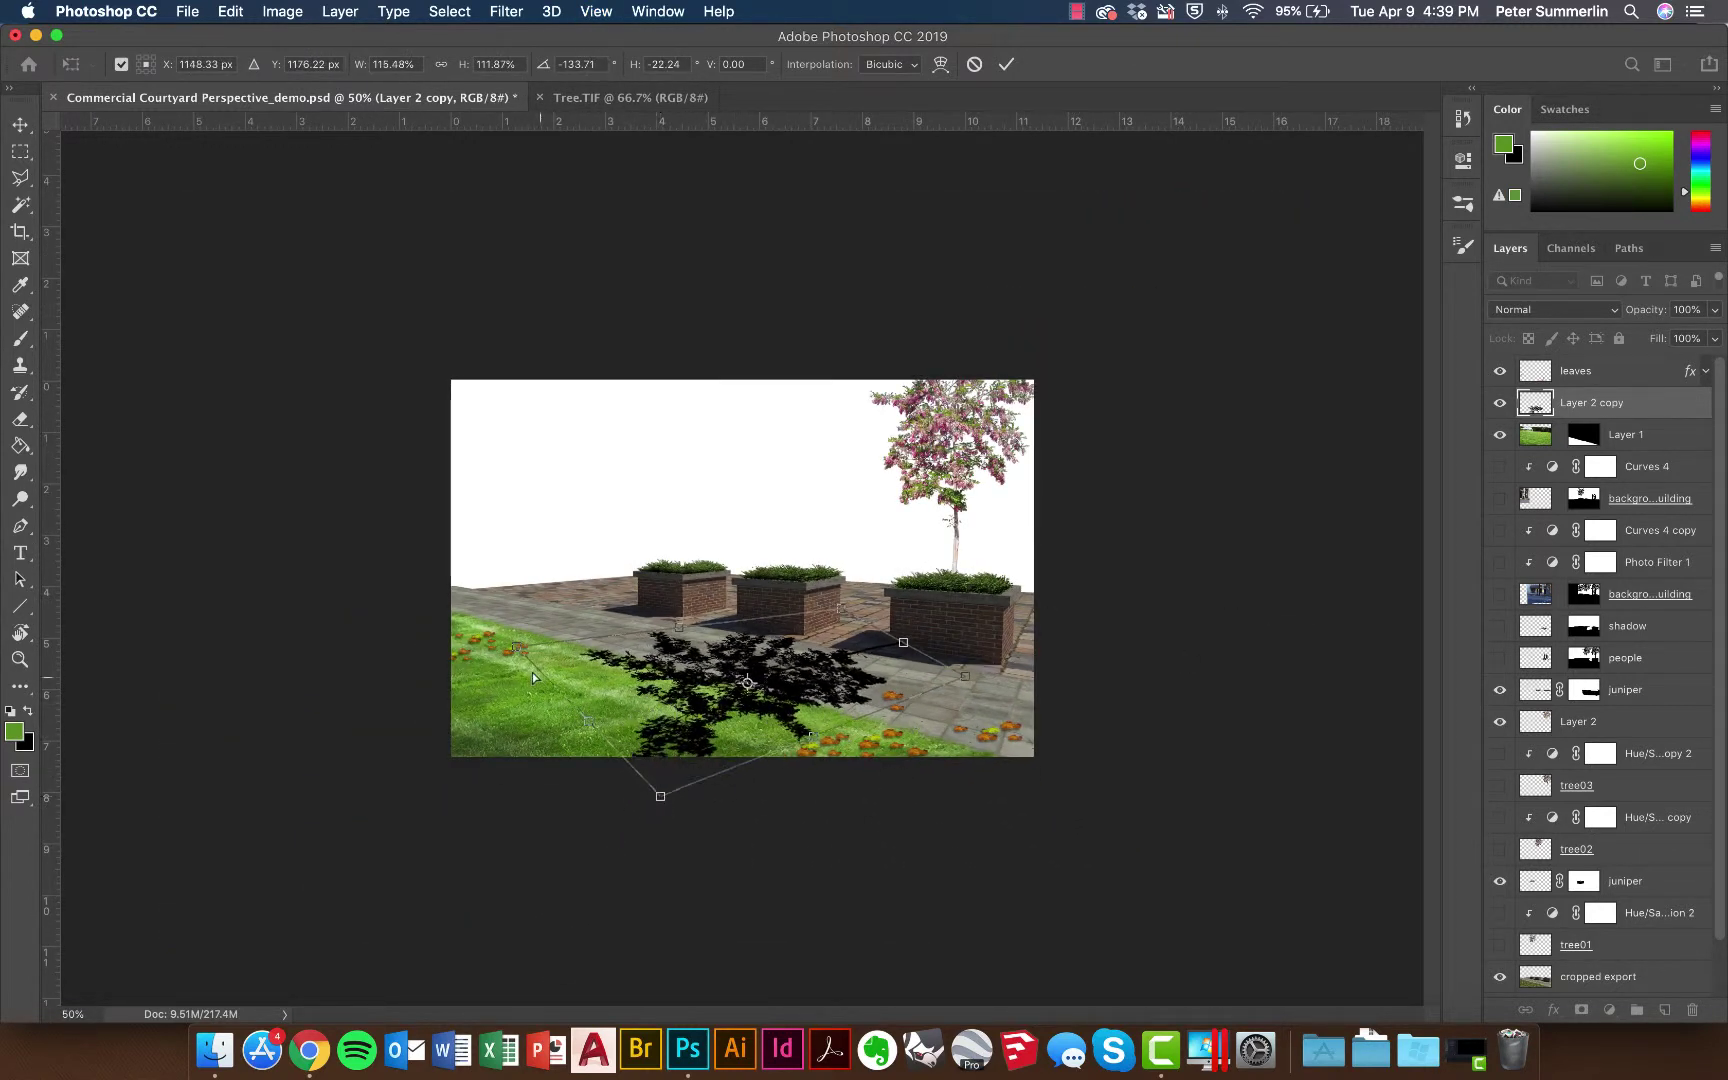
{"action": "left_click_drag", "start_coordinate": [520, 648], "coordinate": [490, 657]}
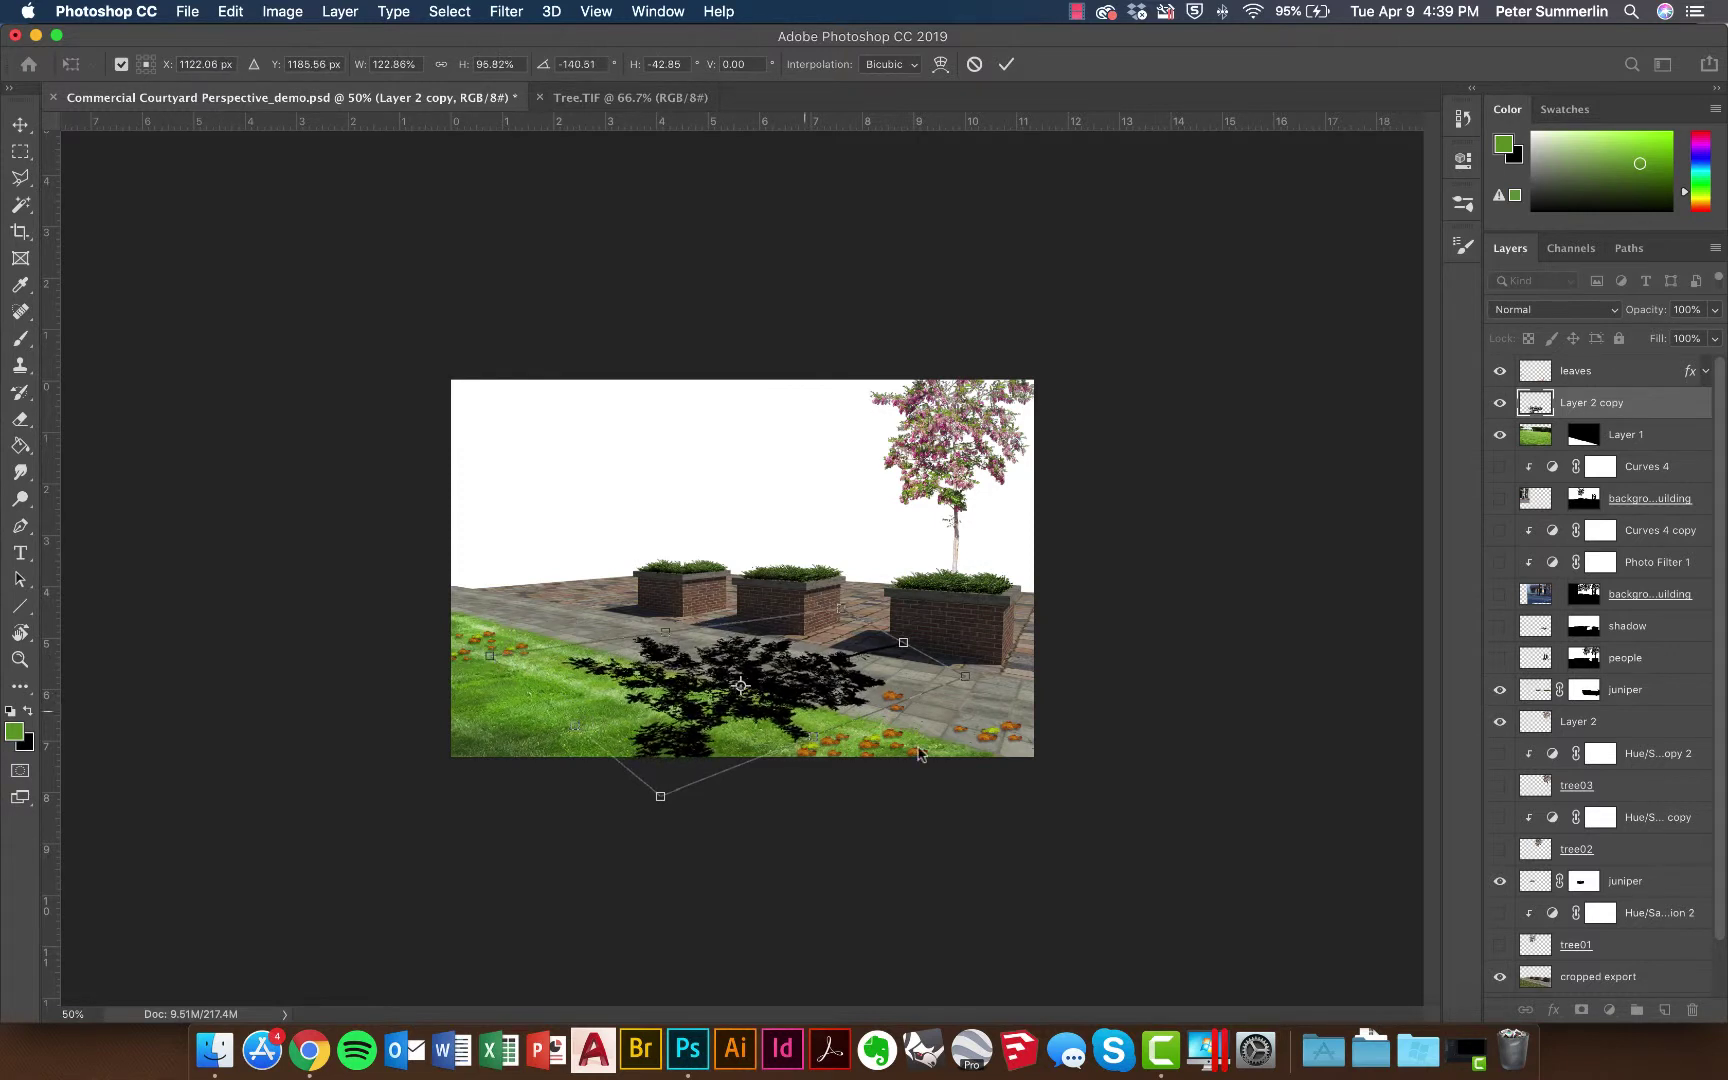
{"action": "left_click_drag", "start_coordinate": [664, 801], "coordinate": [667, 760]}
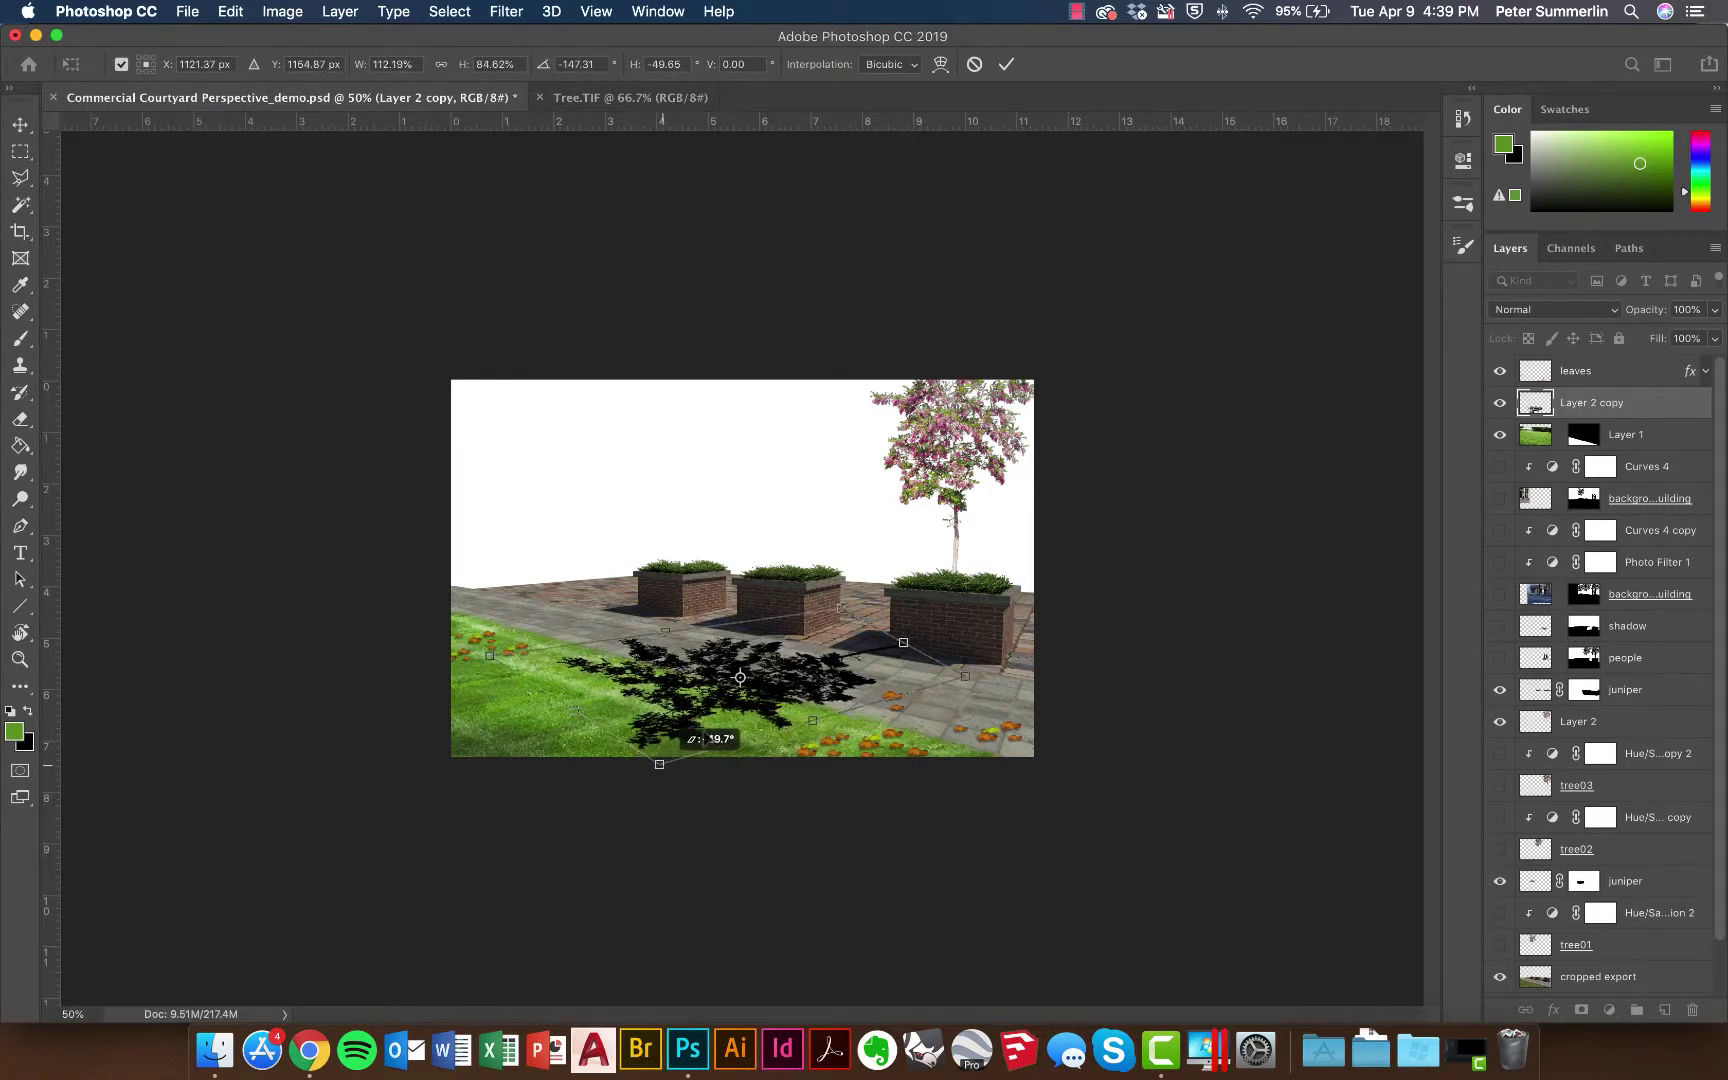
{"action": "left_click_drag", "start_coordinate": [853, 610], "coordinate": [865, 612]}
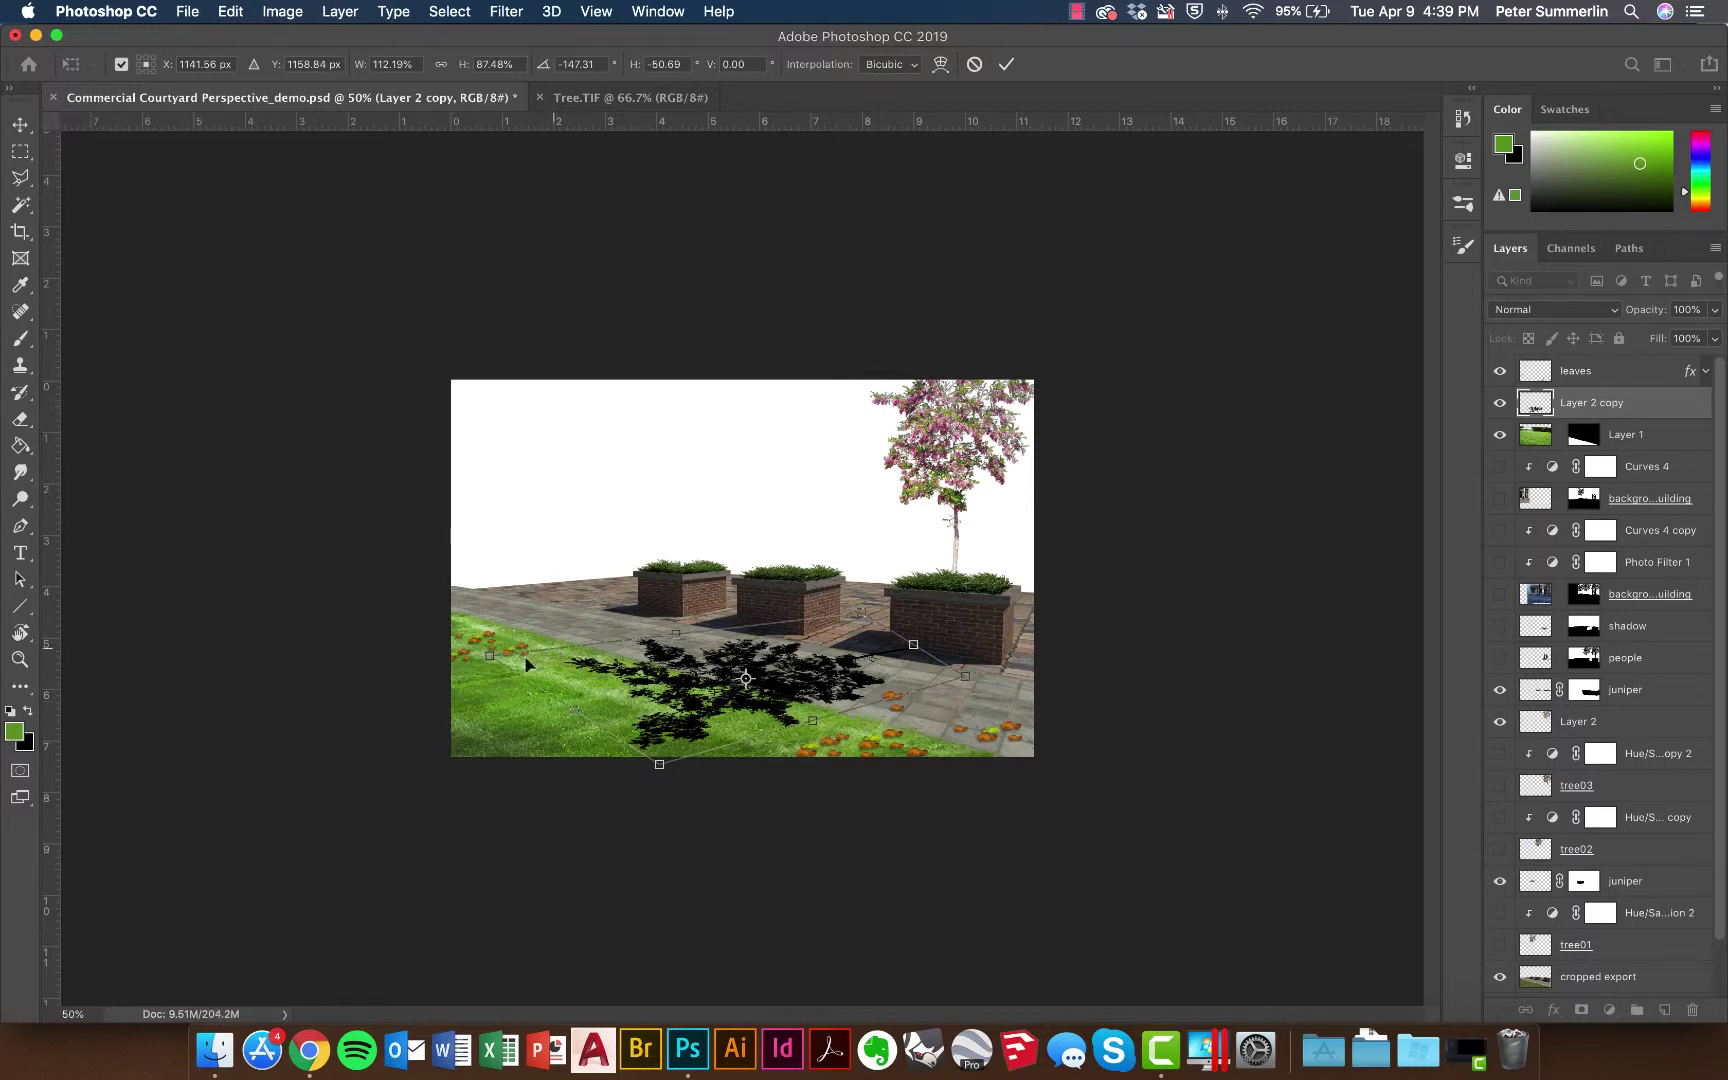
{"action": "key", "text": "Return"}
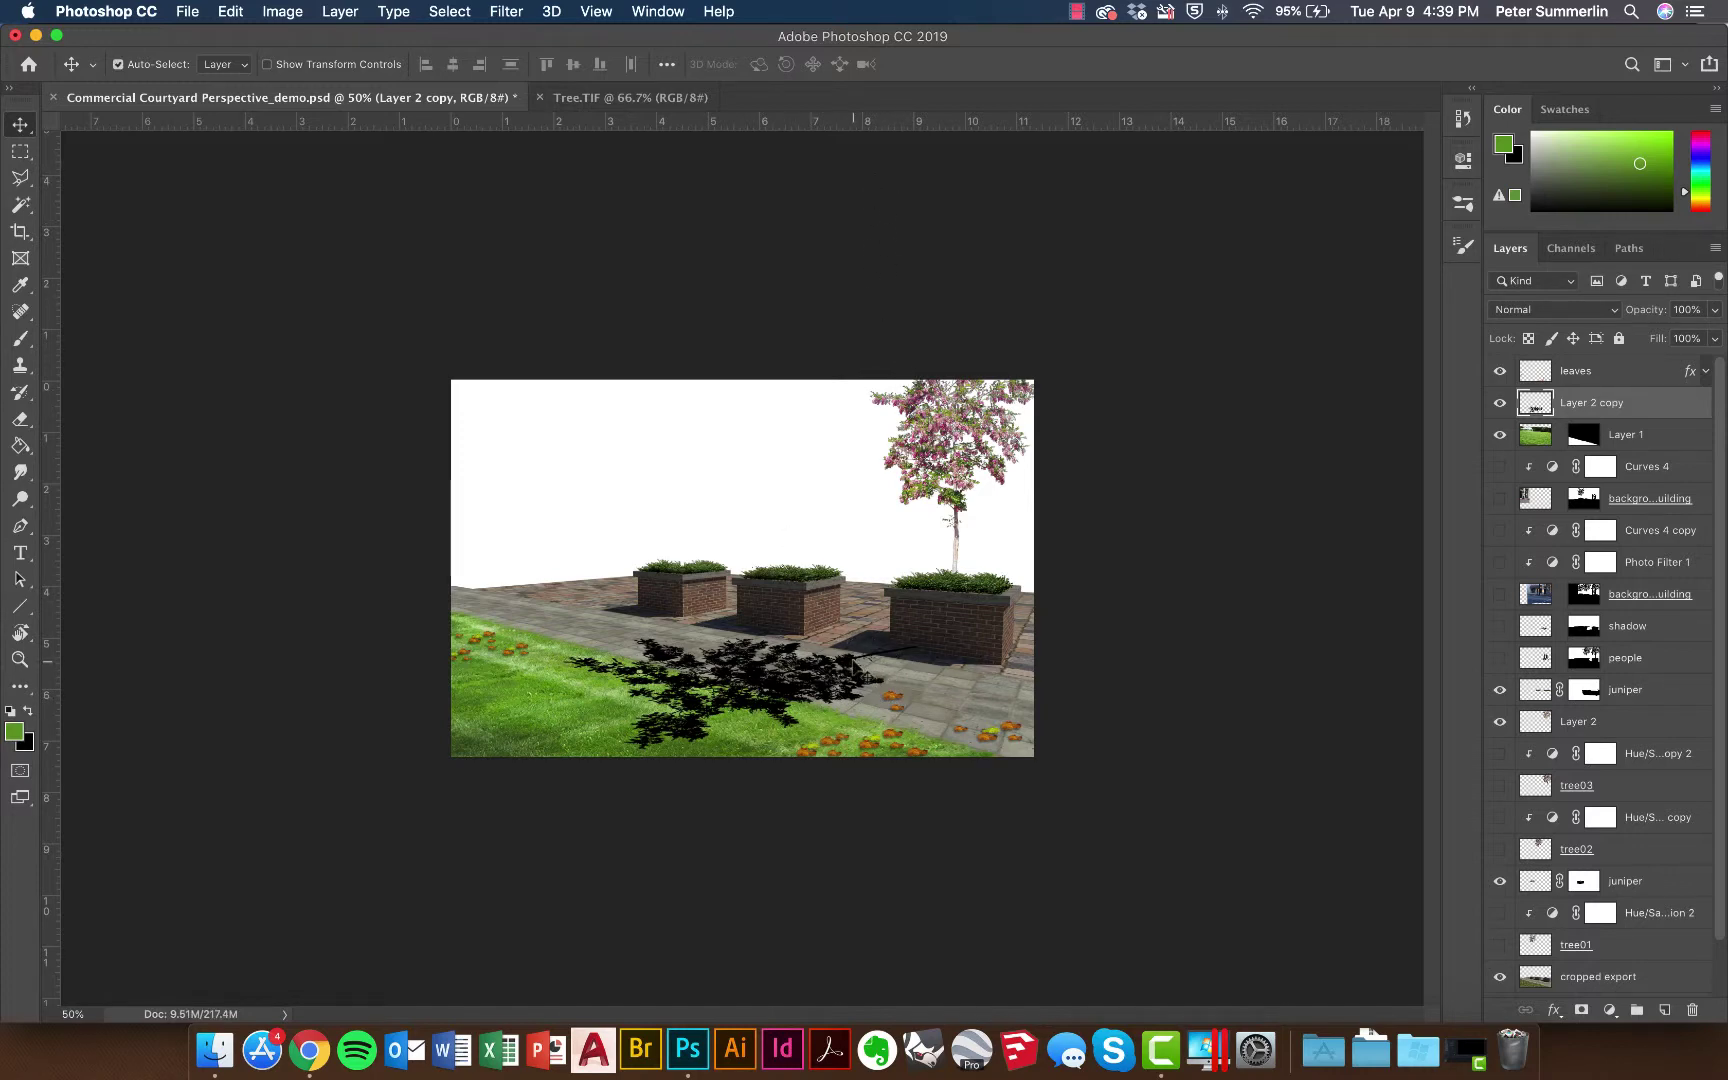
- At 100% zoom, nudge the shadow into place and set Layer 2 copy's opacity to 60%
{"action": "key", "text": "super+equal"}
{"action": "key", "text": "super+equal"}
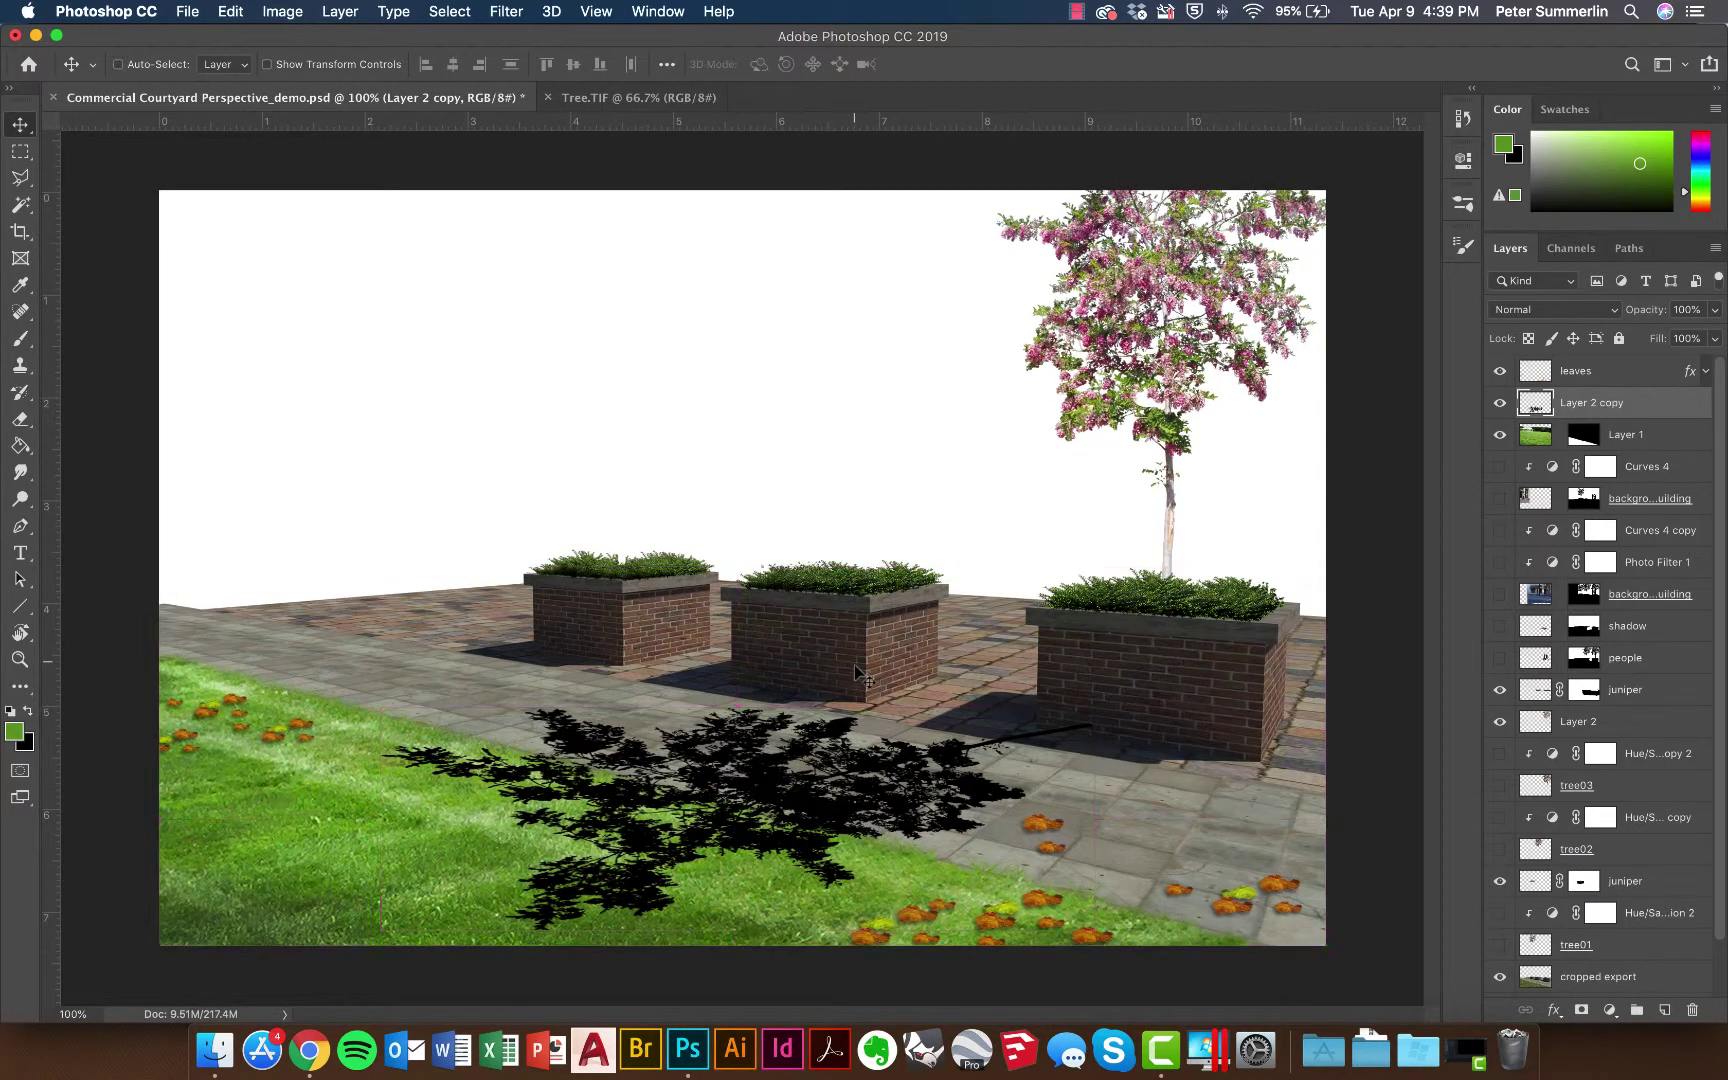
{"action": "mouse_move", "coordinate": [848, 774]}
{"action": "left_mouse_down"}
{"action": "mouse_move", "coordinate": [839, 757]}
{"action": "mouse_move", "coordinate": [832, 772]}
{"action": "left_mouse_up"}
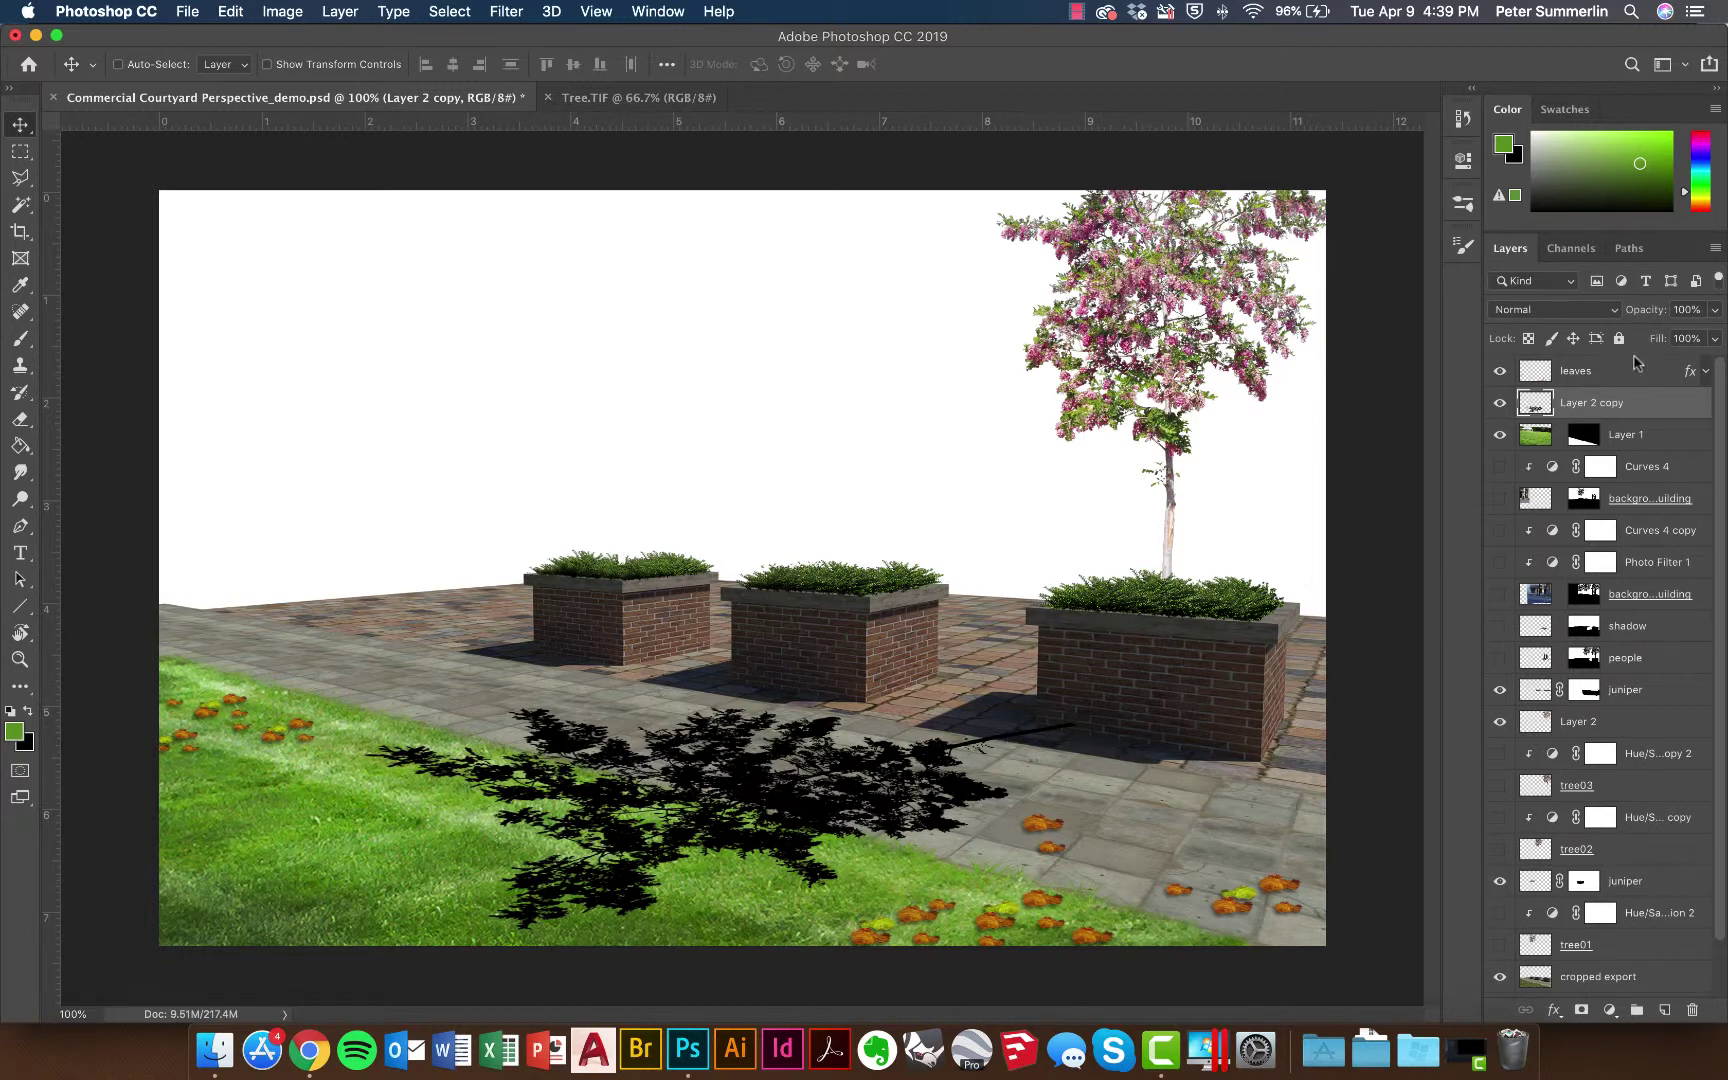
{"action": "left_click_drag", "start_coordinate": [1641, 320], "coordinate": [1607, 318]}
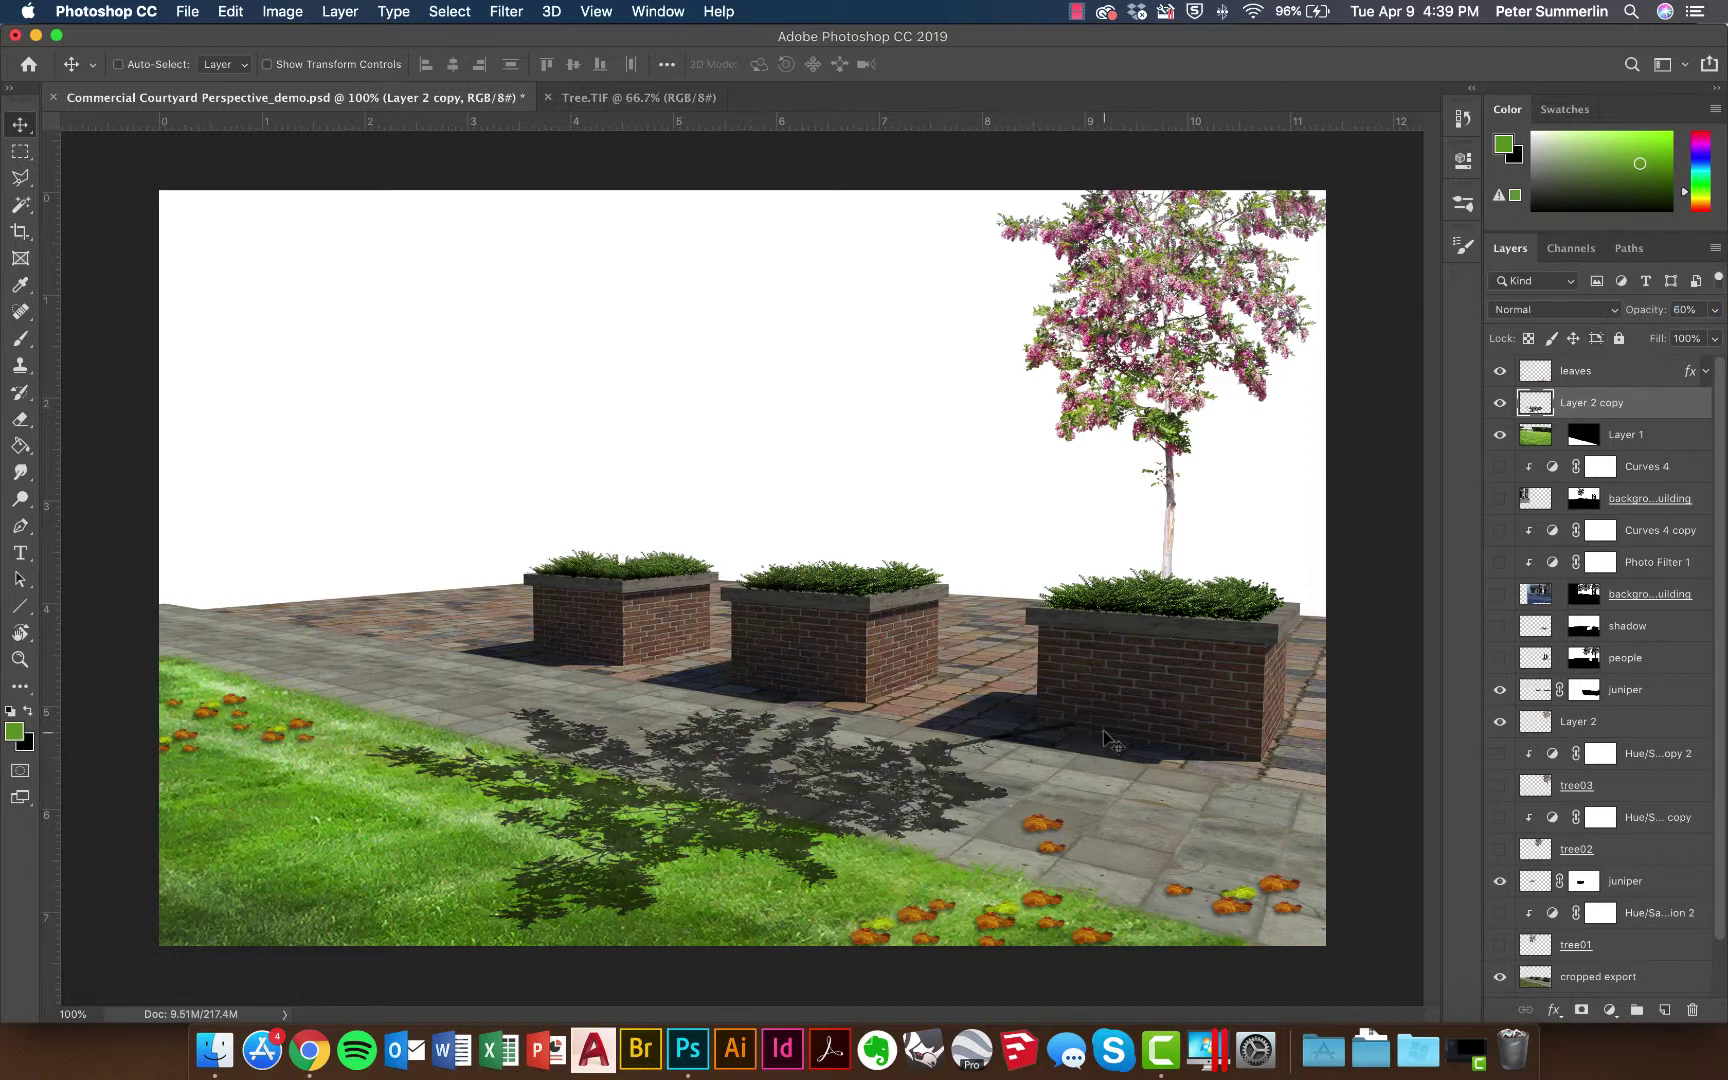
{"action": "key", "text": "l"}
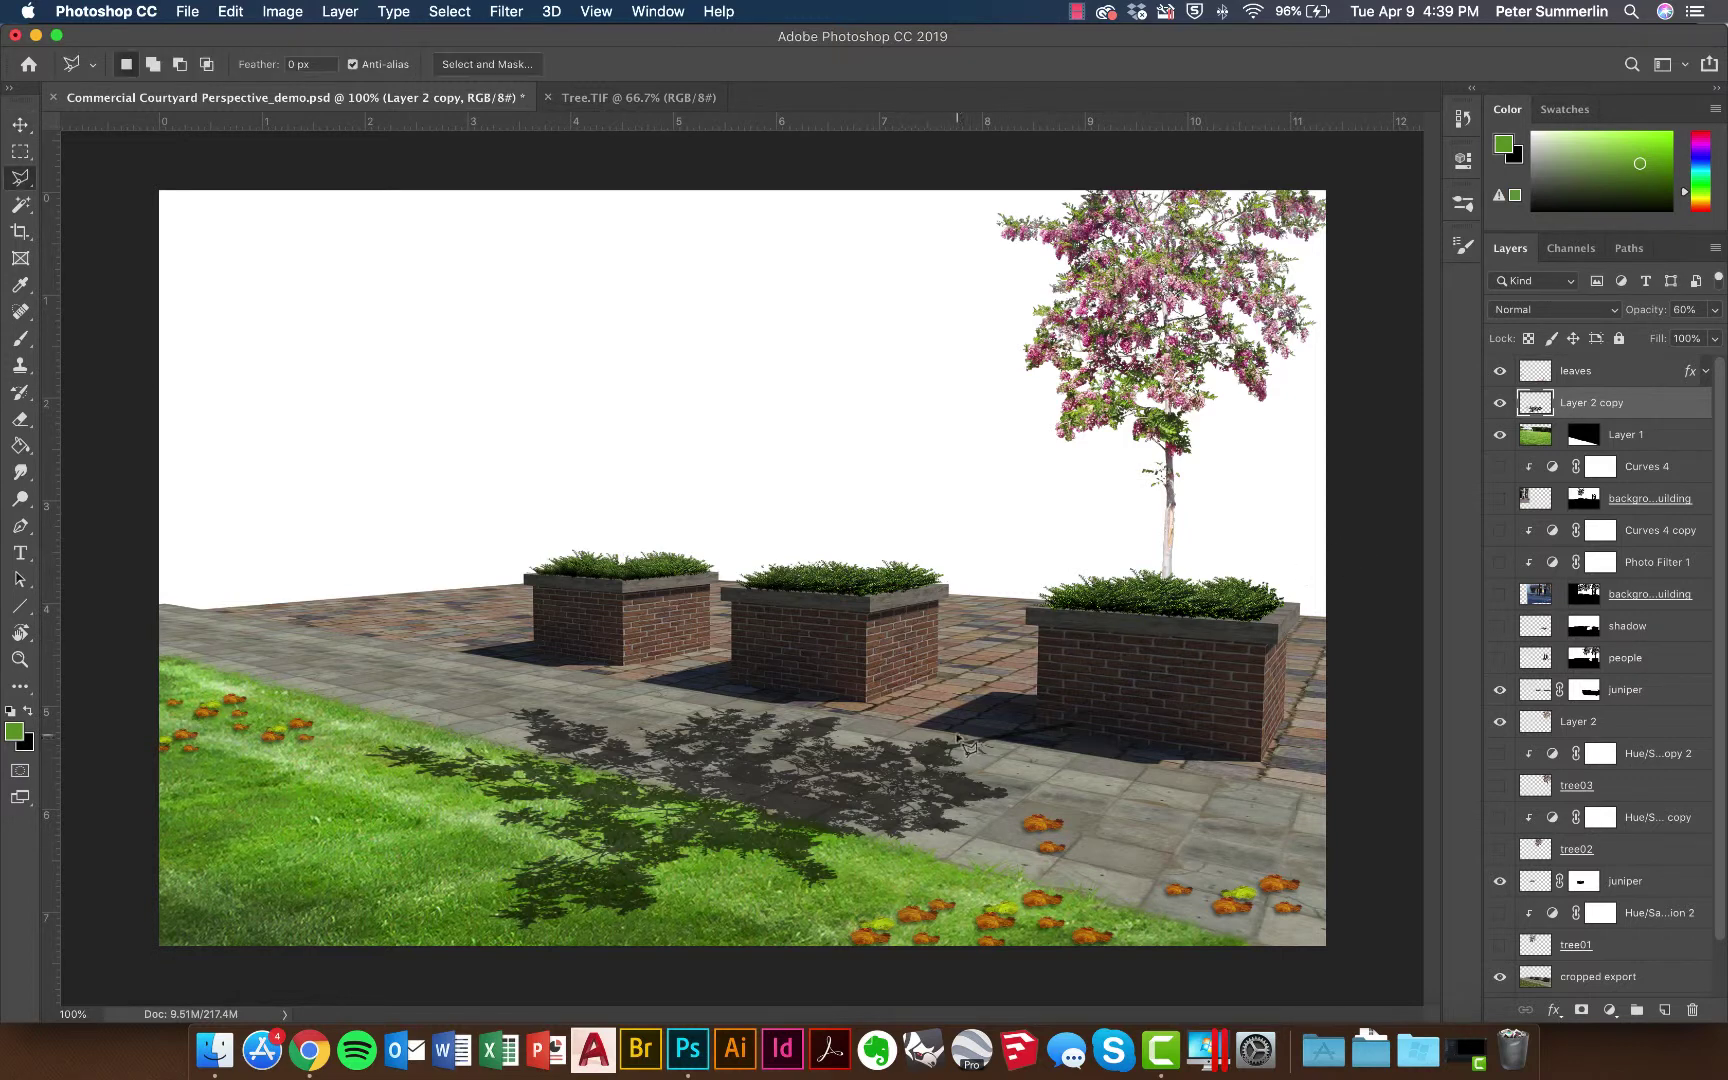
{"action": "left_click", "coordinate": [961, 737]}
{"action": "left_click", "coordinate": [1108, 734]}
{"action": "left_click", "coordinate": [1114, 711]}
{"action": "left_click", "coordinate": [1024, 701]}
{"action": "left_click", "coordinate": [961, 737]}
{"action": "key", "text": "ctrl+d"}
{"action": "left_click", "coordinate": [898, 846]}
{"action": "left_click", "coordinate": [433, 729]}
{"action": "left_click", "coordinate": [306, 738]}
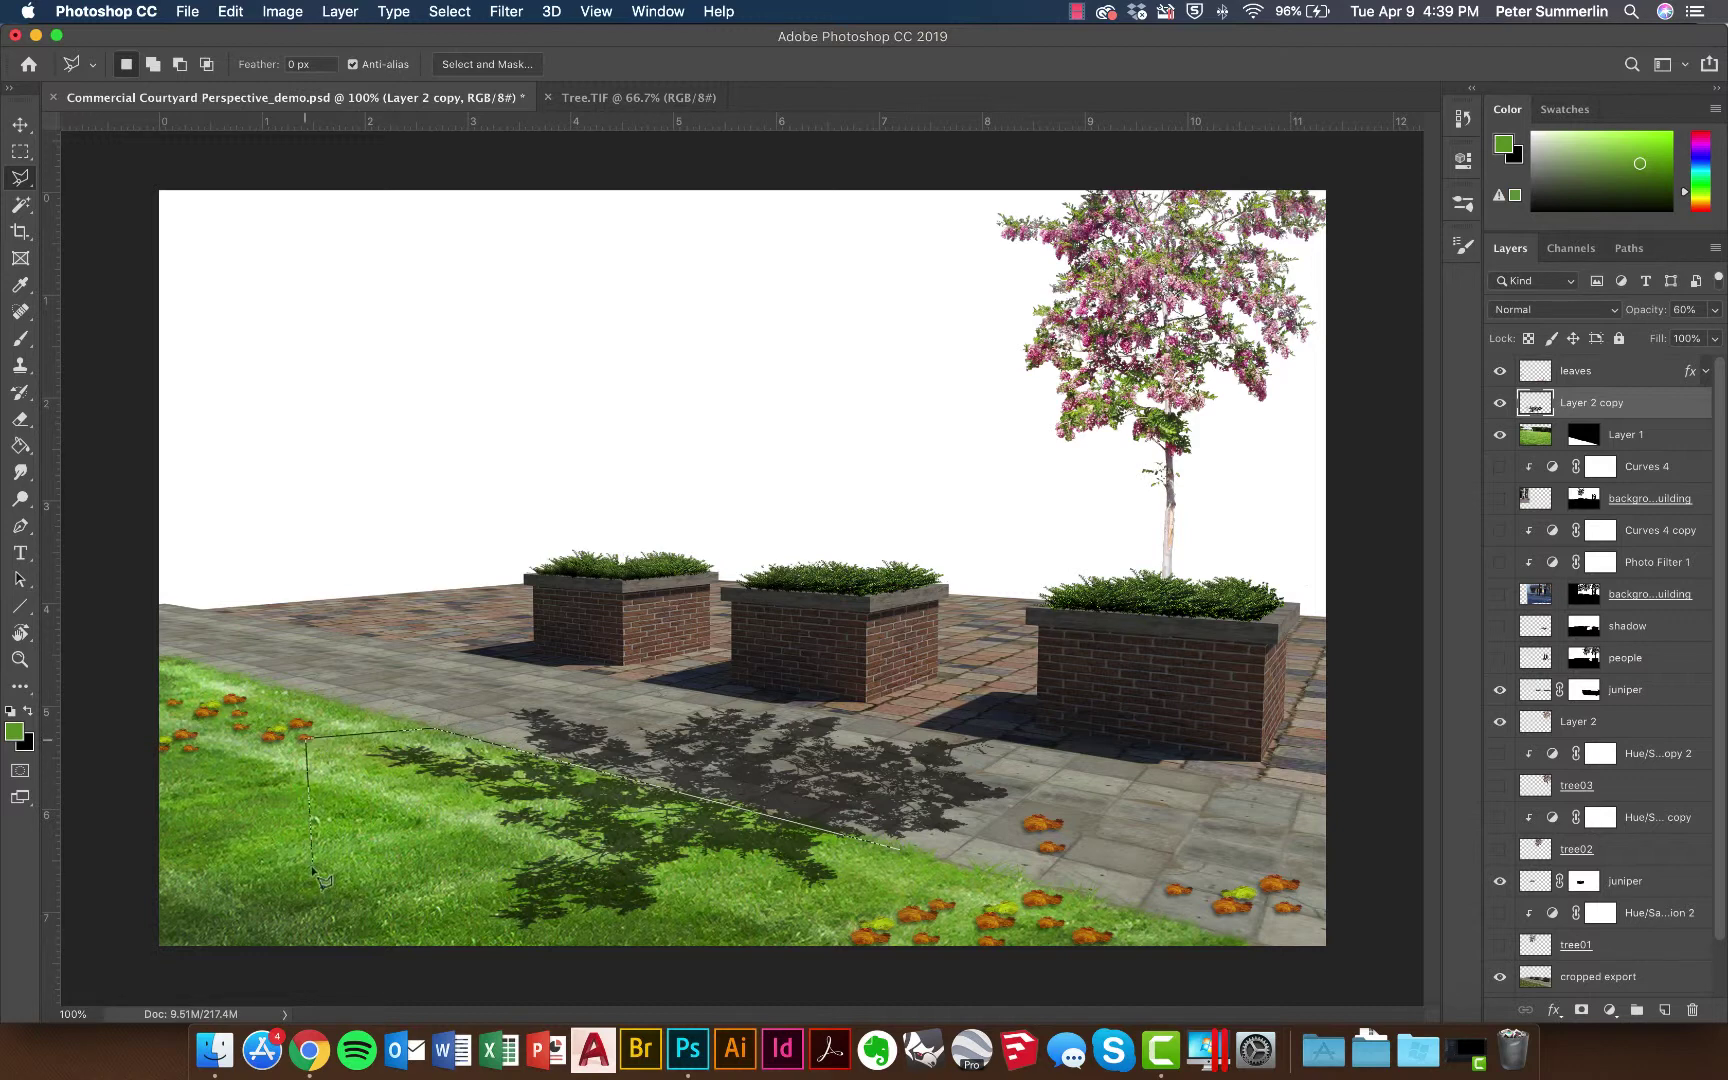
{"action": "left_click", "coordinate": [330, 895]}
{"action": "left_click", "coordinate": [513, 968]}
{"action": "double_click", "coordinate": [858, 948]}
{"action": "key", "text": "v"}
{"action": "left_click_drag", "start_coordinate": [755, 846], "coordinate": [661, 826]}
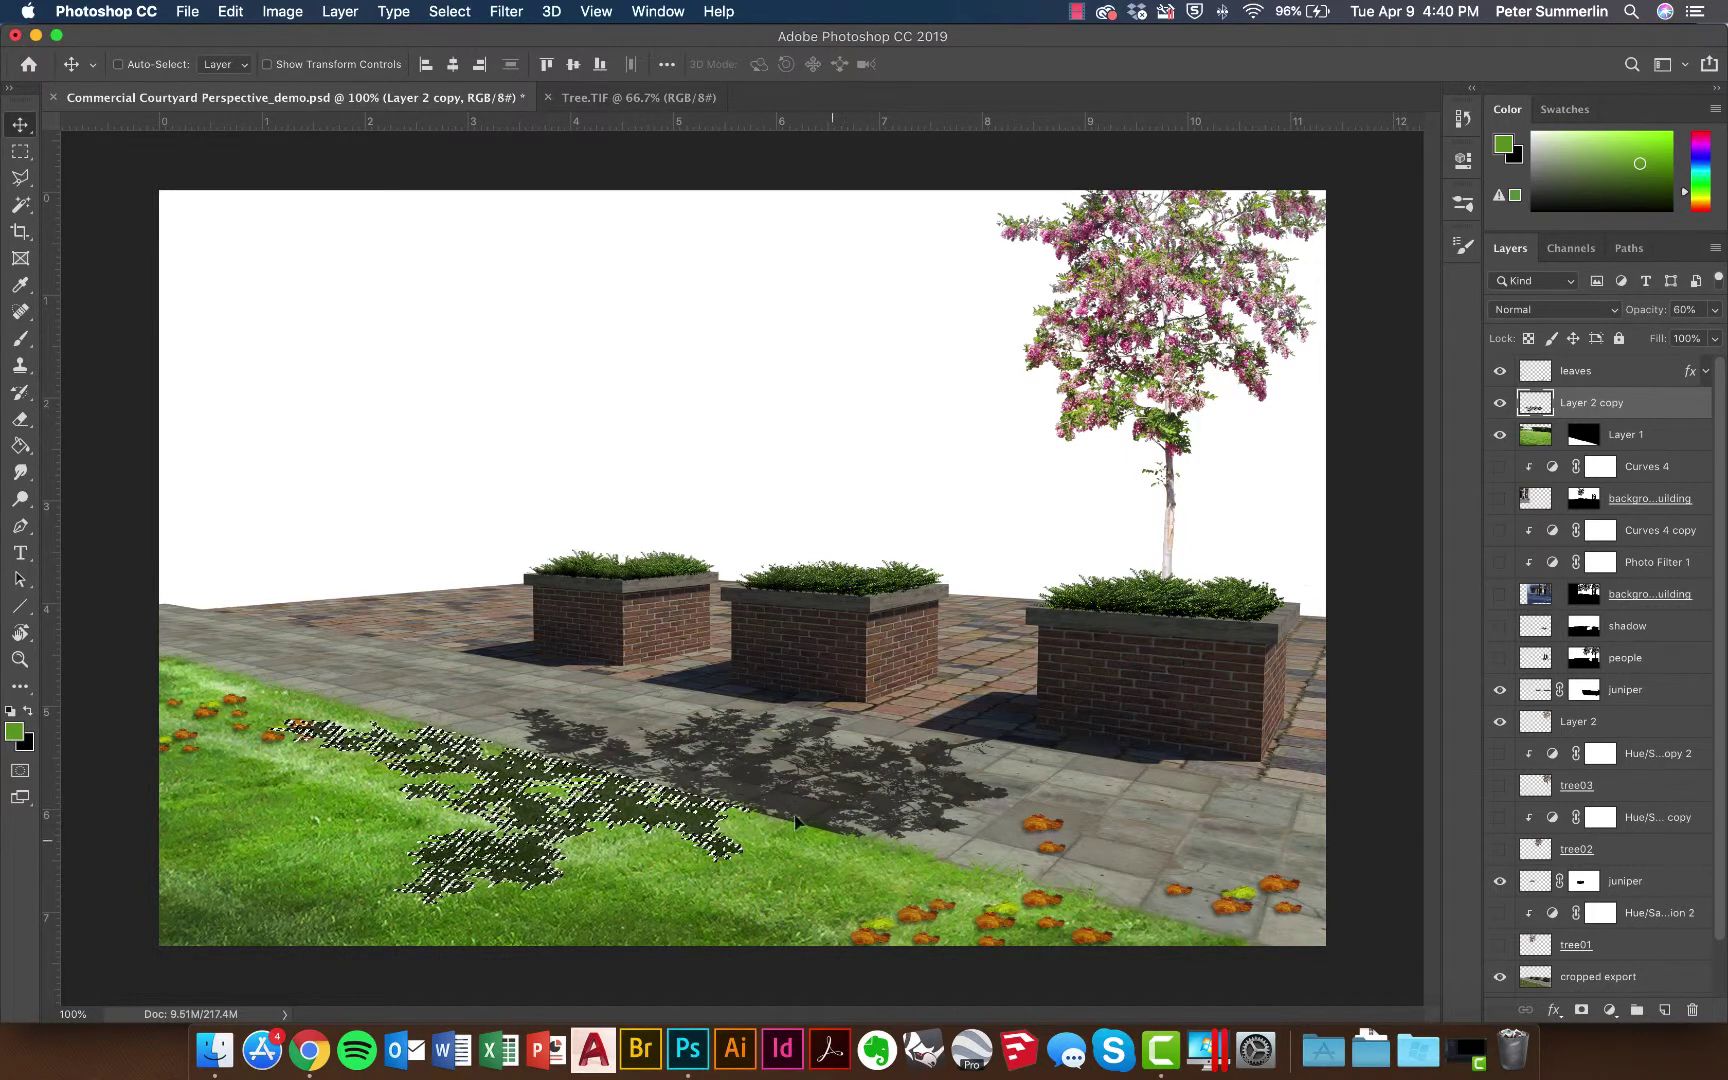
{"action": "key", "text": "super+z"}
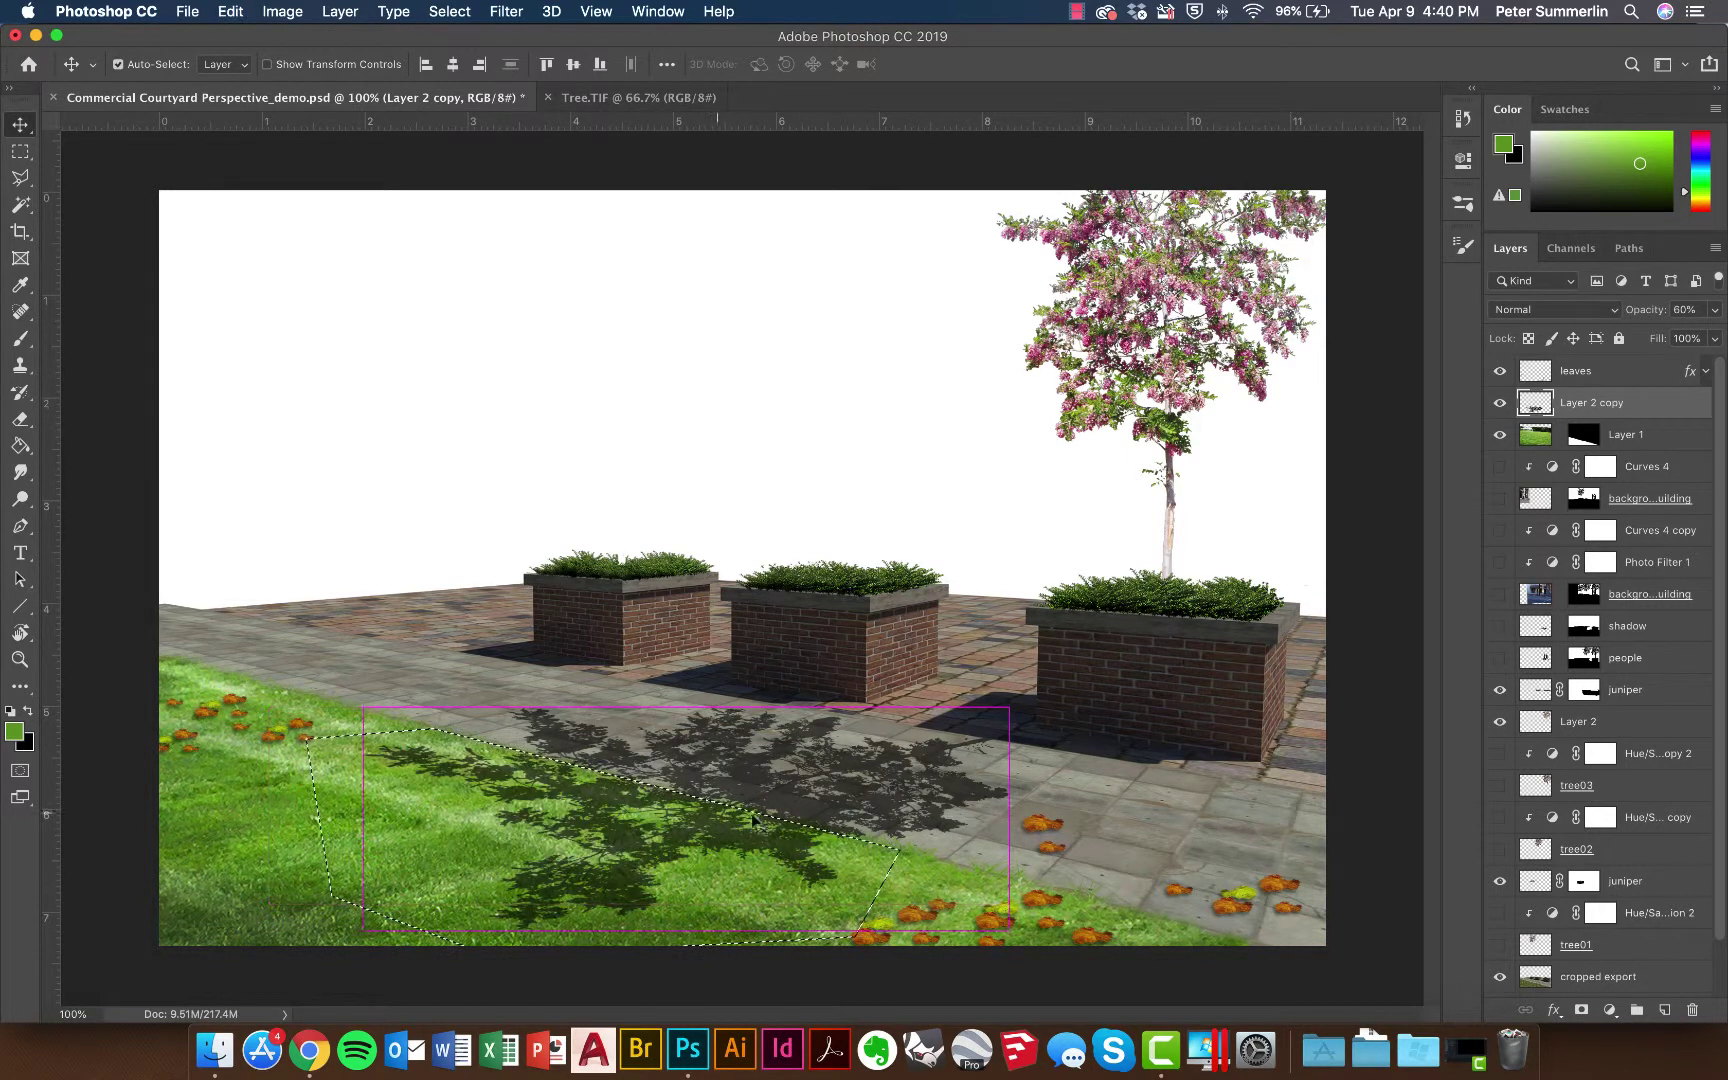
{"action": "key", "text": "super+d"}
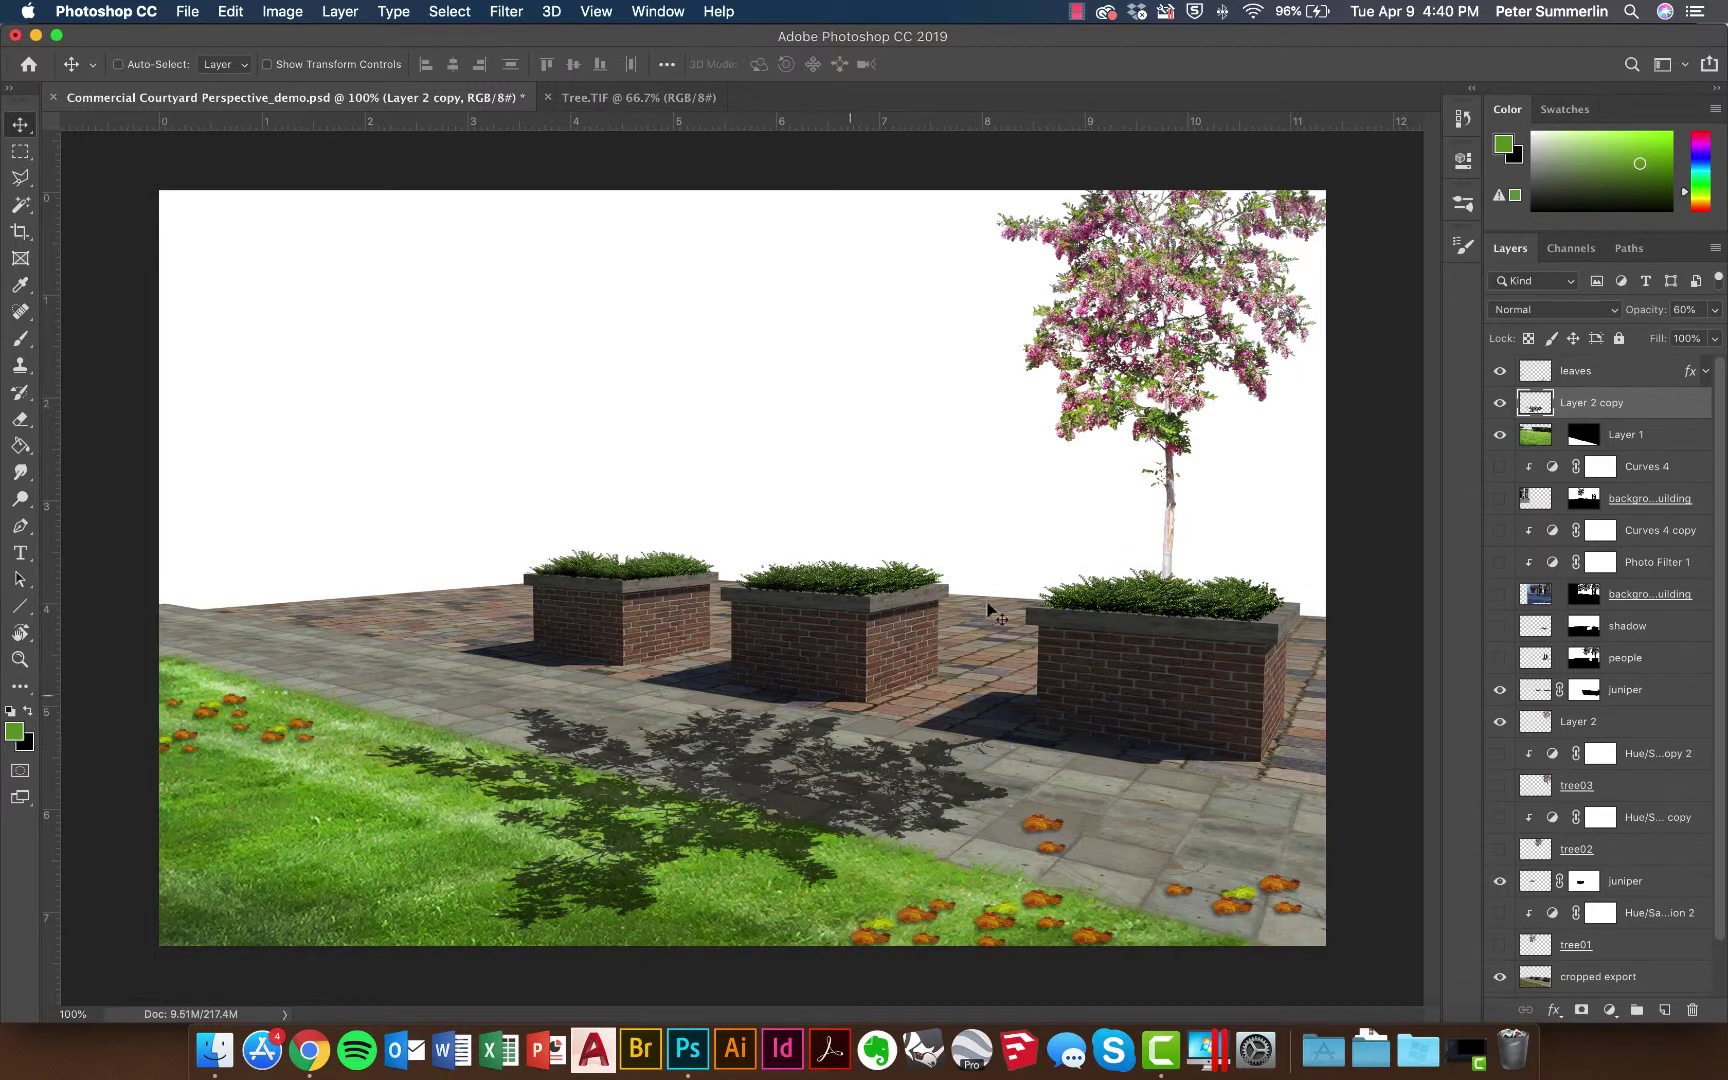
- Apply a Motion Blur to the shadow with angle -6° and distance 20 pixels
{"action": "left_click", "coordinate": [507, 12]}
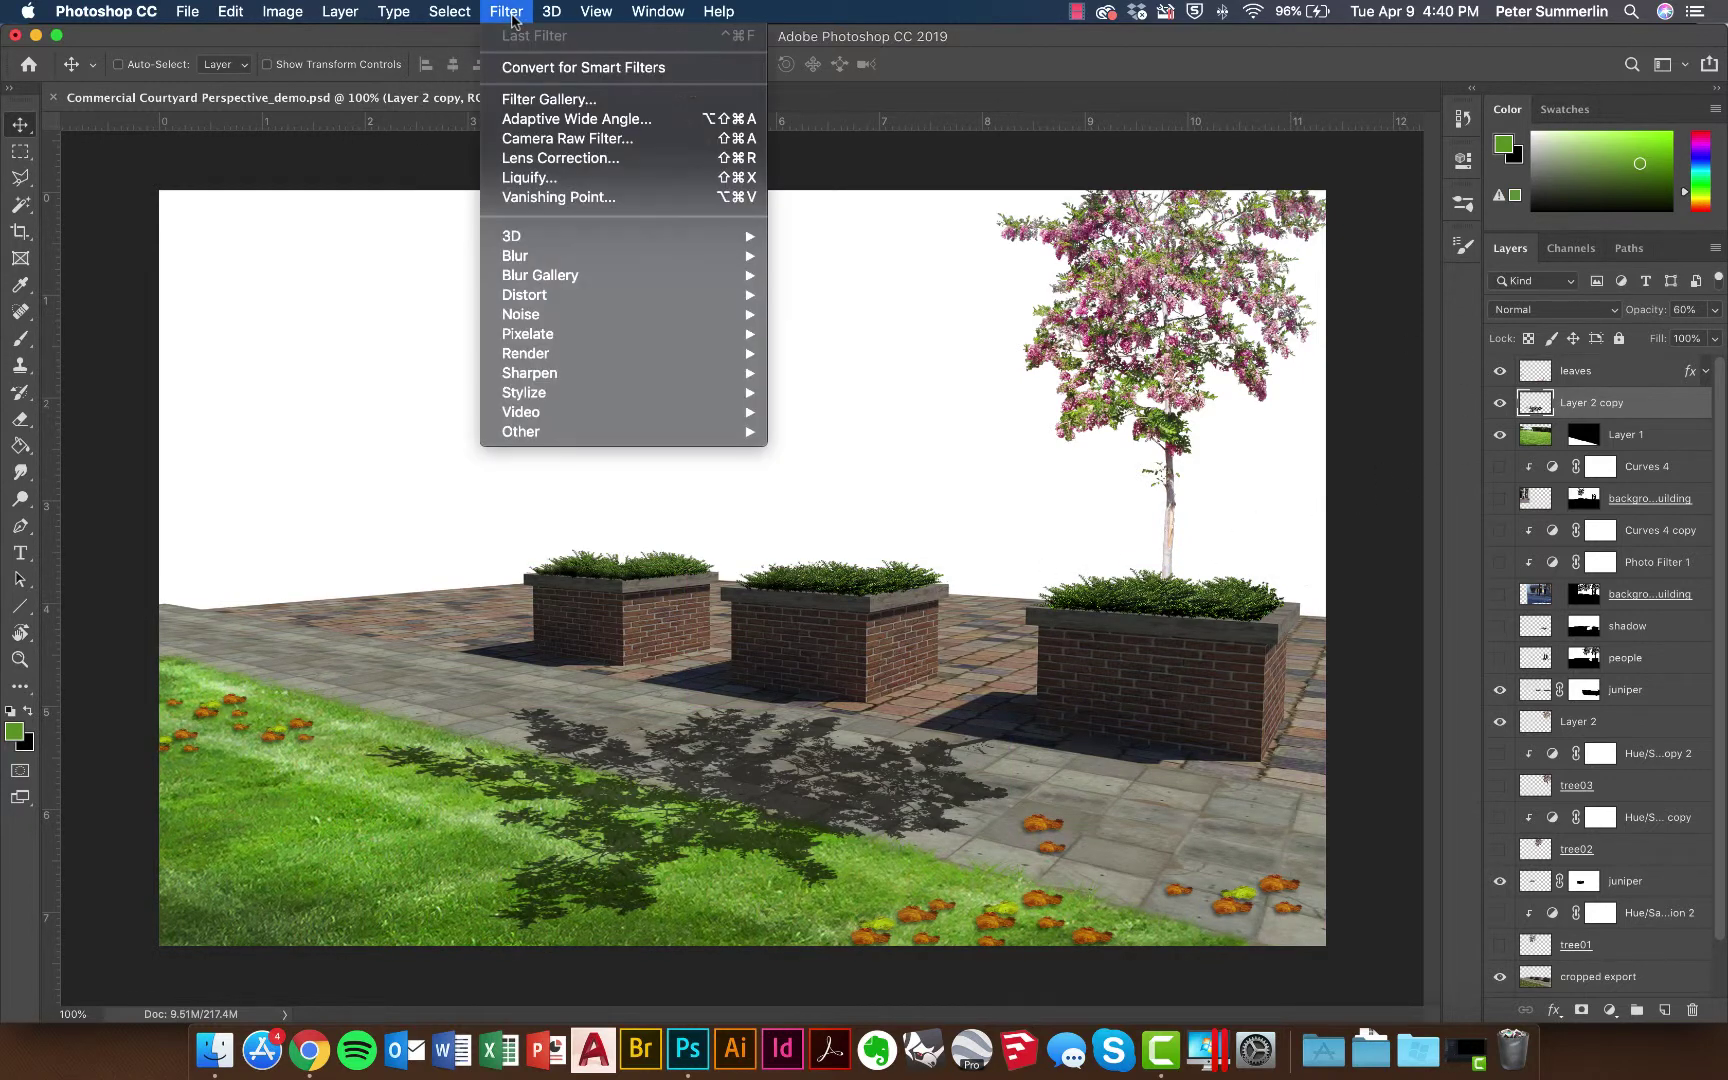
{"action": "mouse_move", "coordinate": [563, 252]}
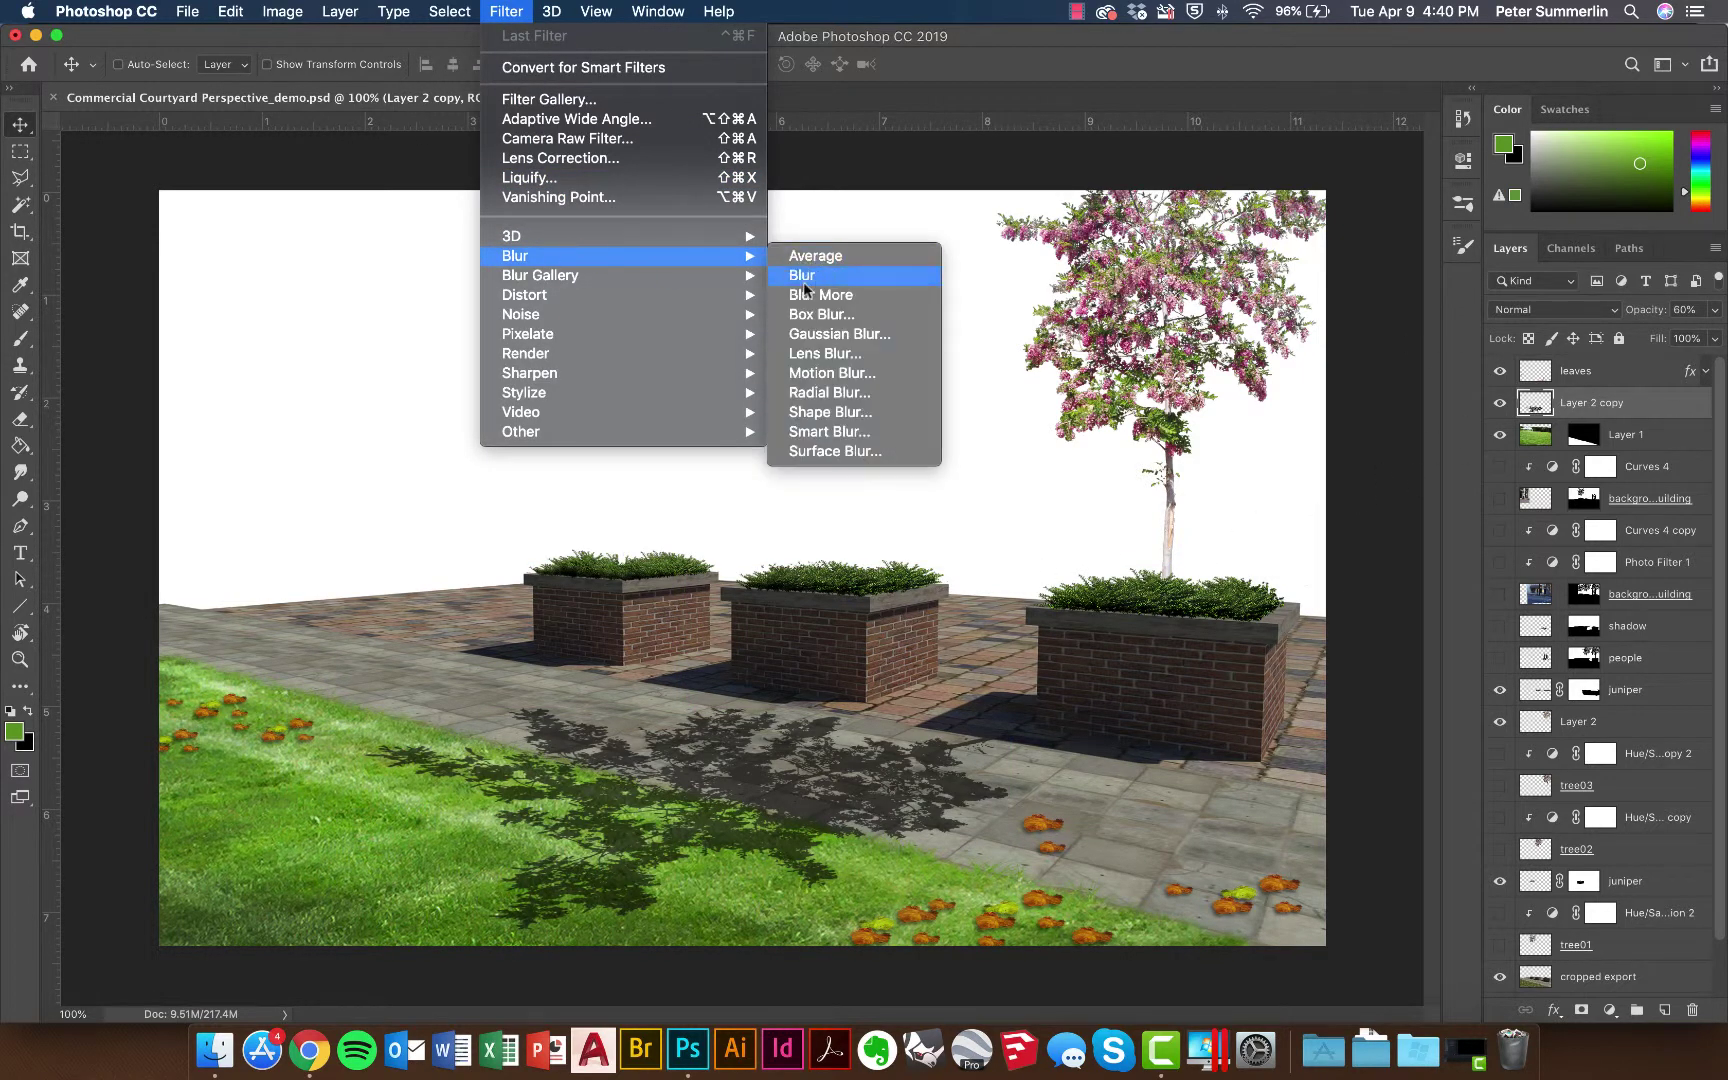
{"action": "left_click", "coordinate": [828, 372]}
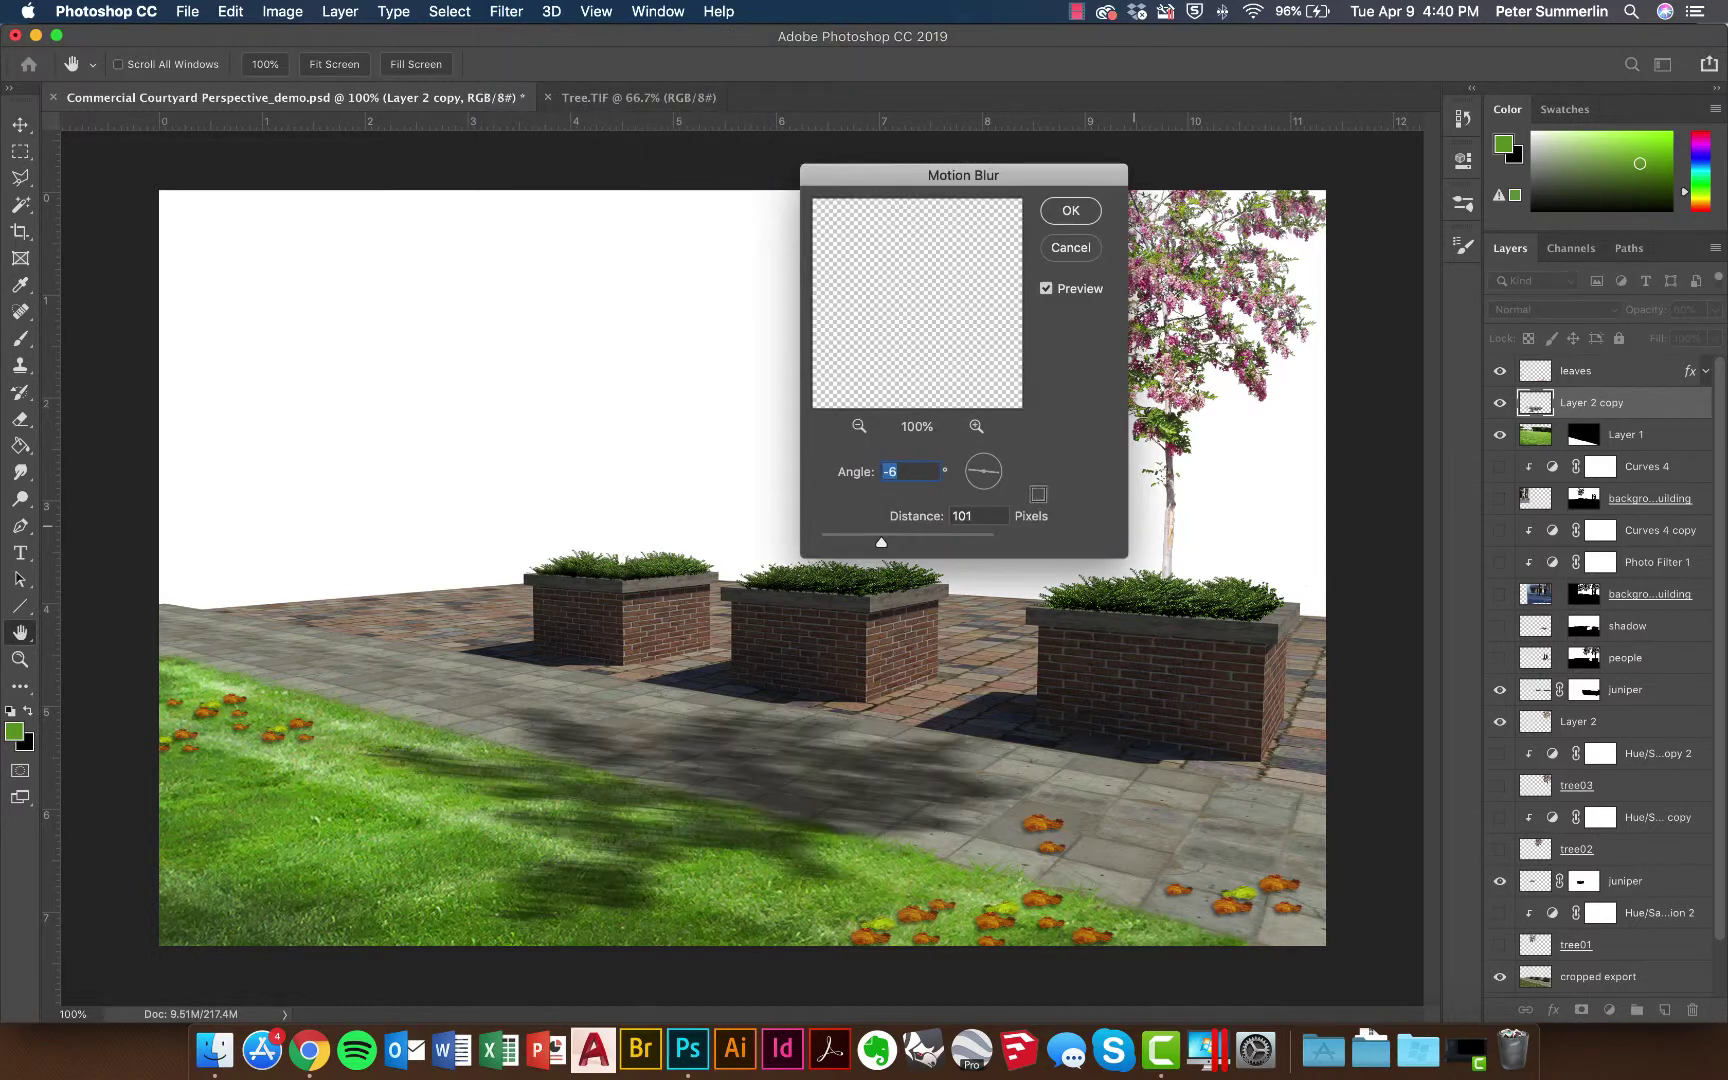
{"action": "left_click", "coordinate": [995, 473]}
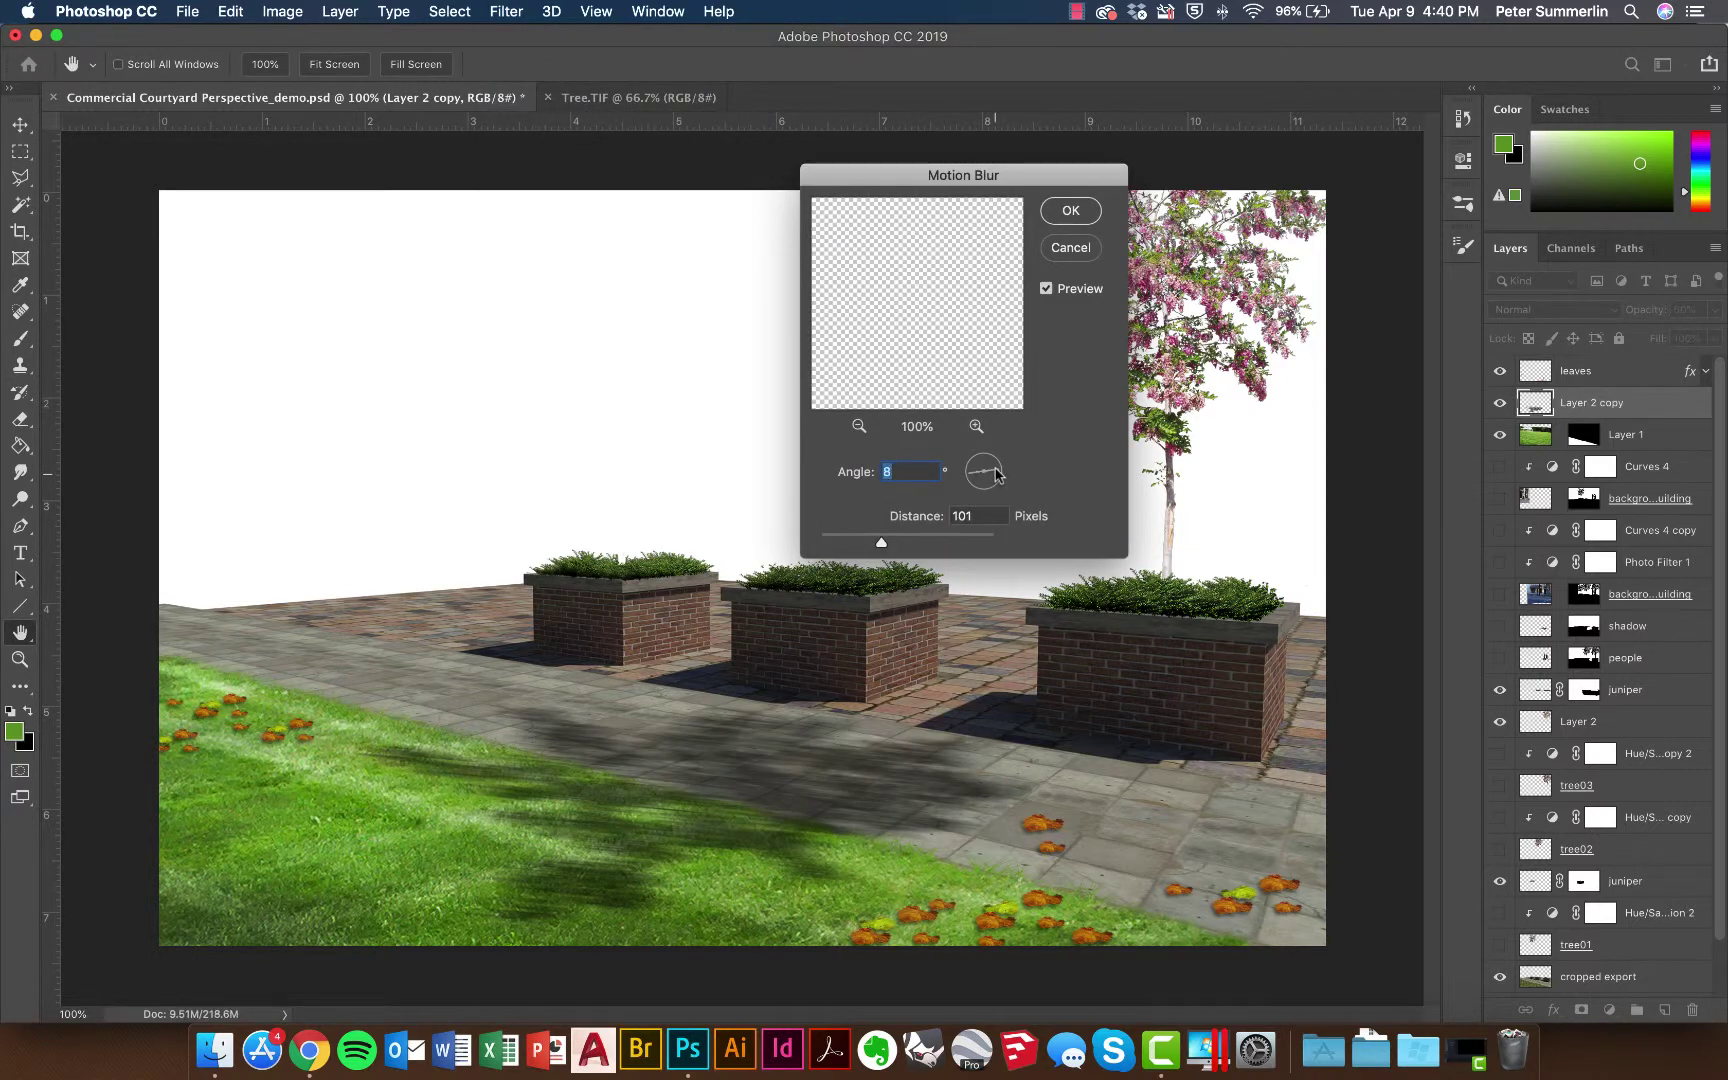
{"action": "left_click_drag", "start_coordinate": [995, 473], "coordinate": [996, 474]}
{"action": "left_click_drag", "start_coordinate": [899, 541], "coordinate": [872, 545]}
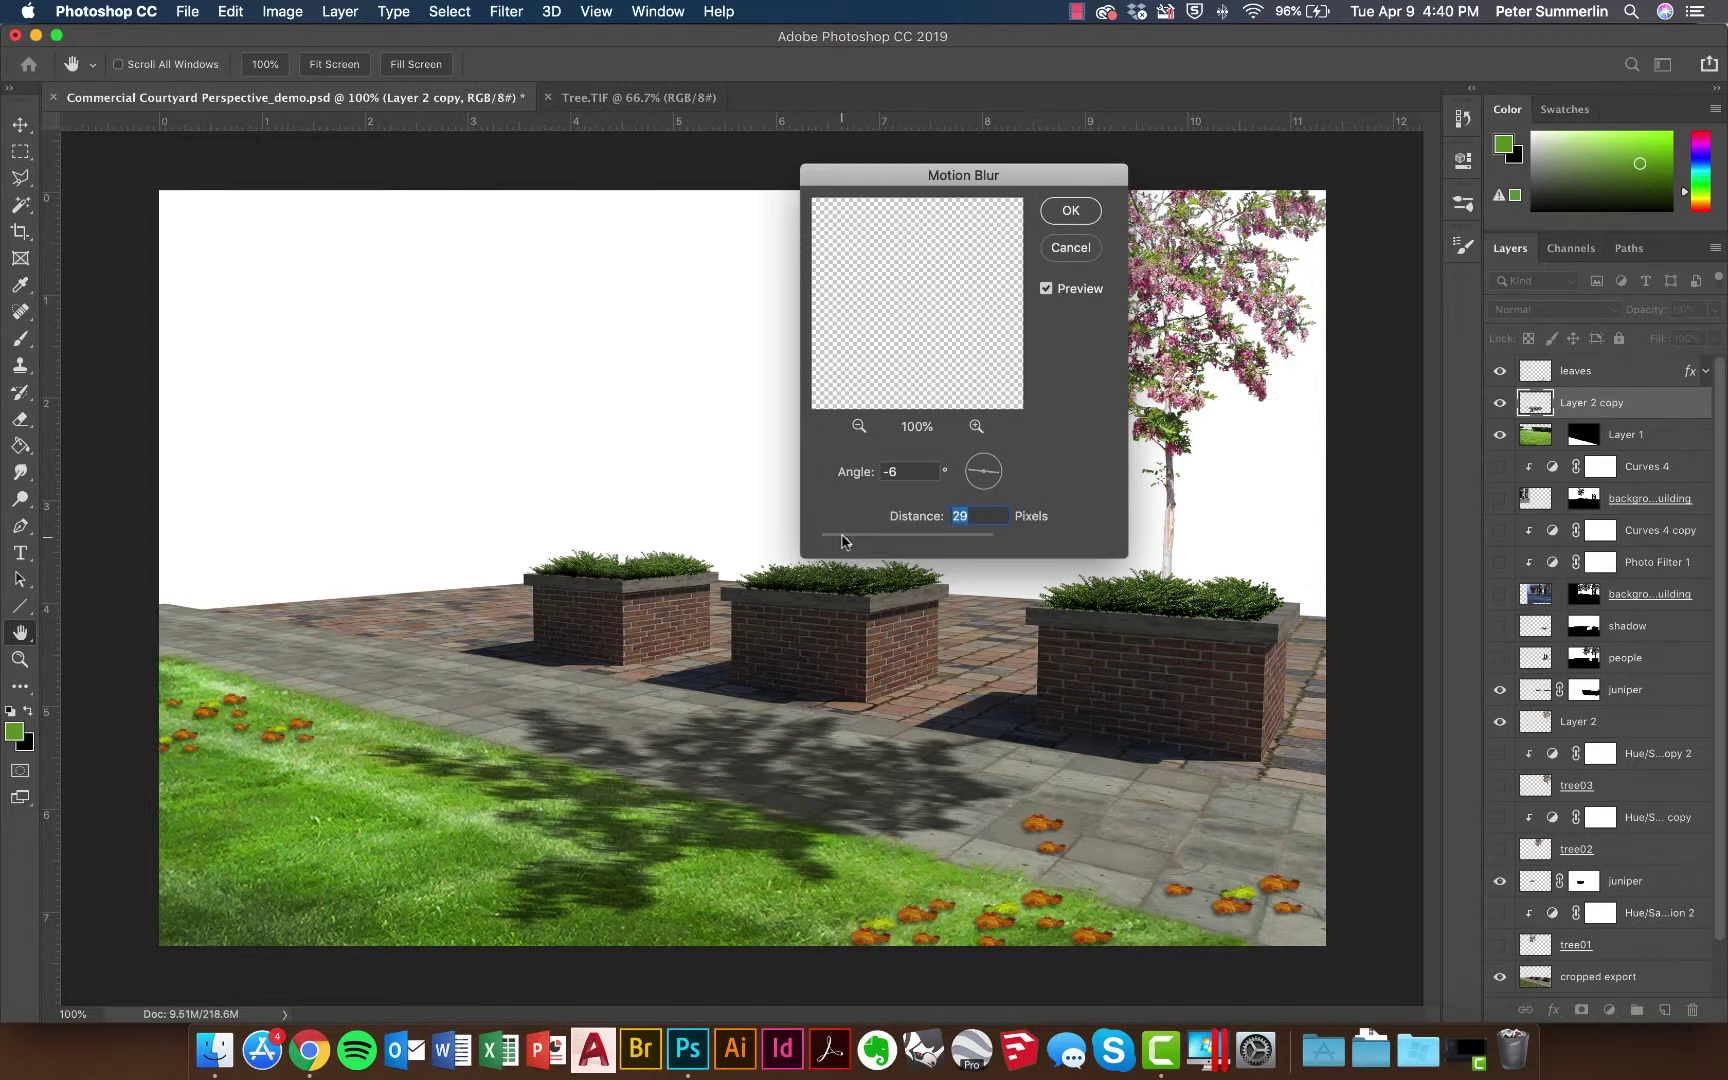
{"action": "left_click", "coordinate": [1070, 211]}
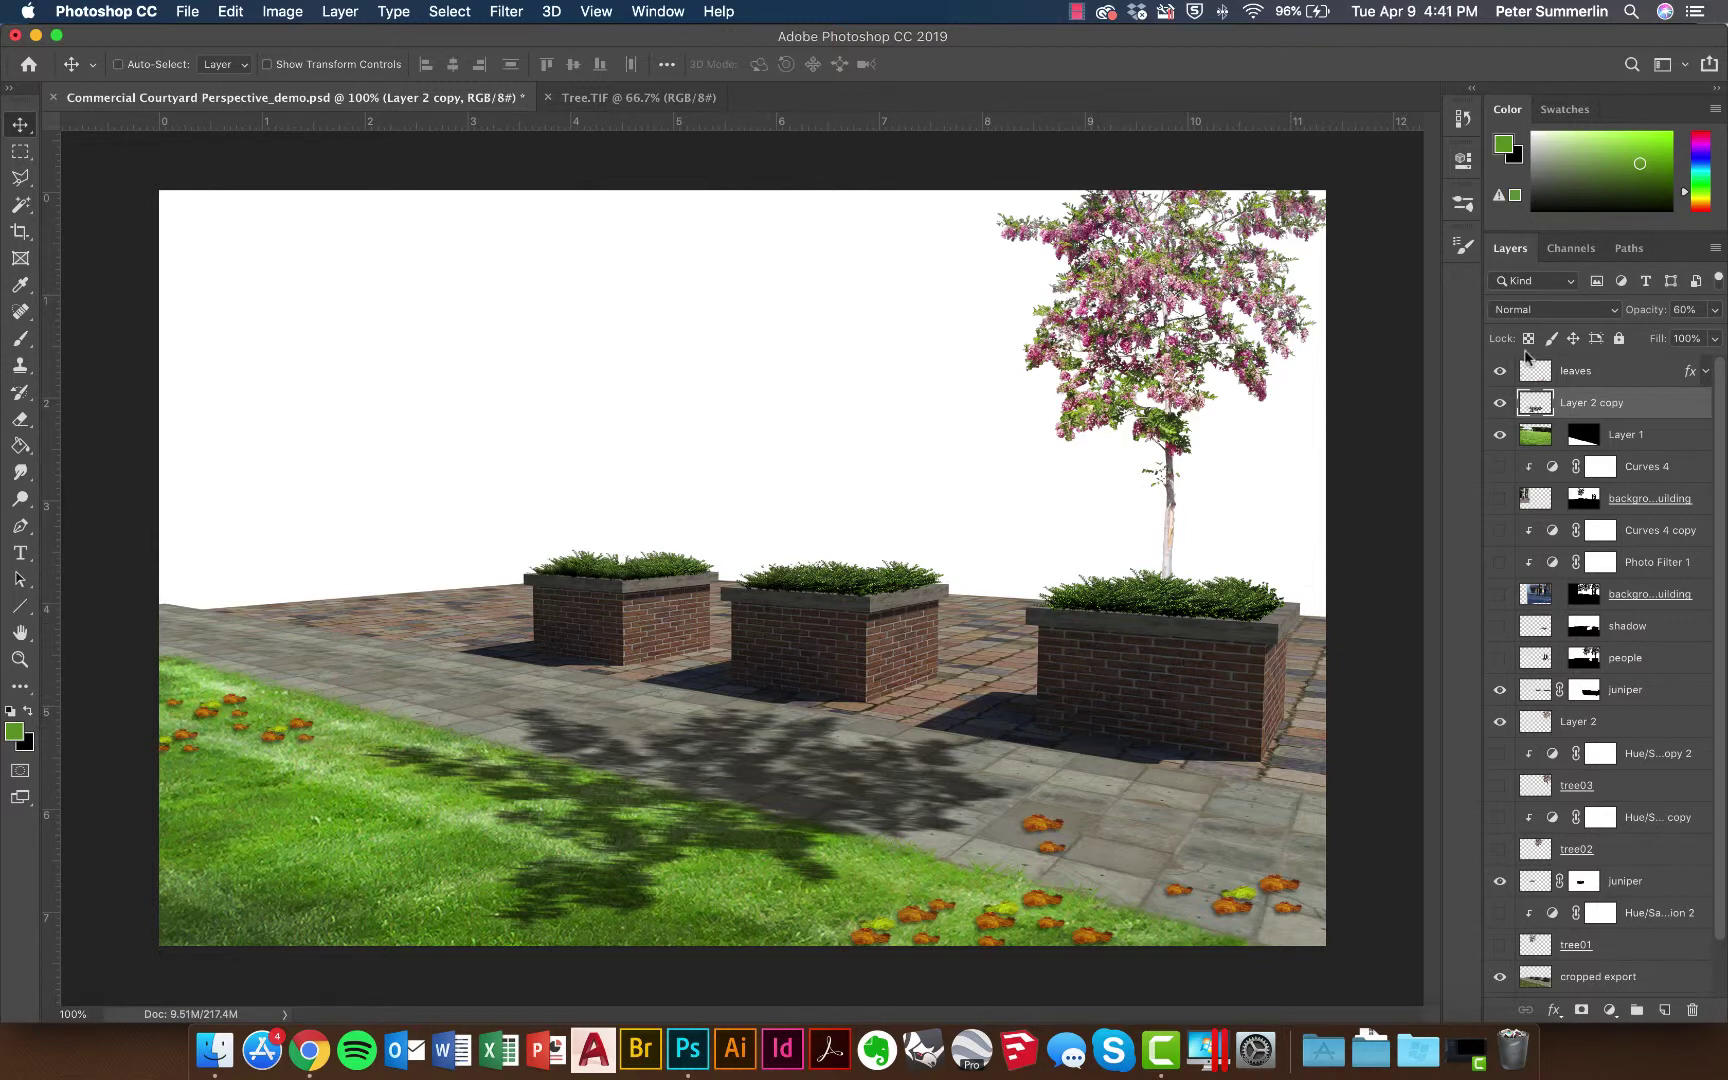
- Load the shadow's selection and set the foreground colour to a near-black dark purple
{"action": "left_click", "coordinate": [1540, 405], "text": "super"}
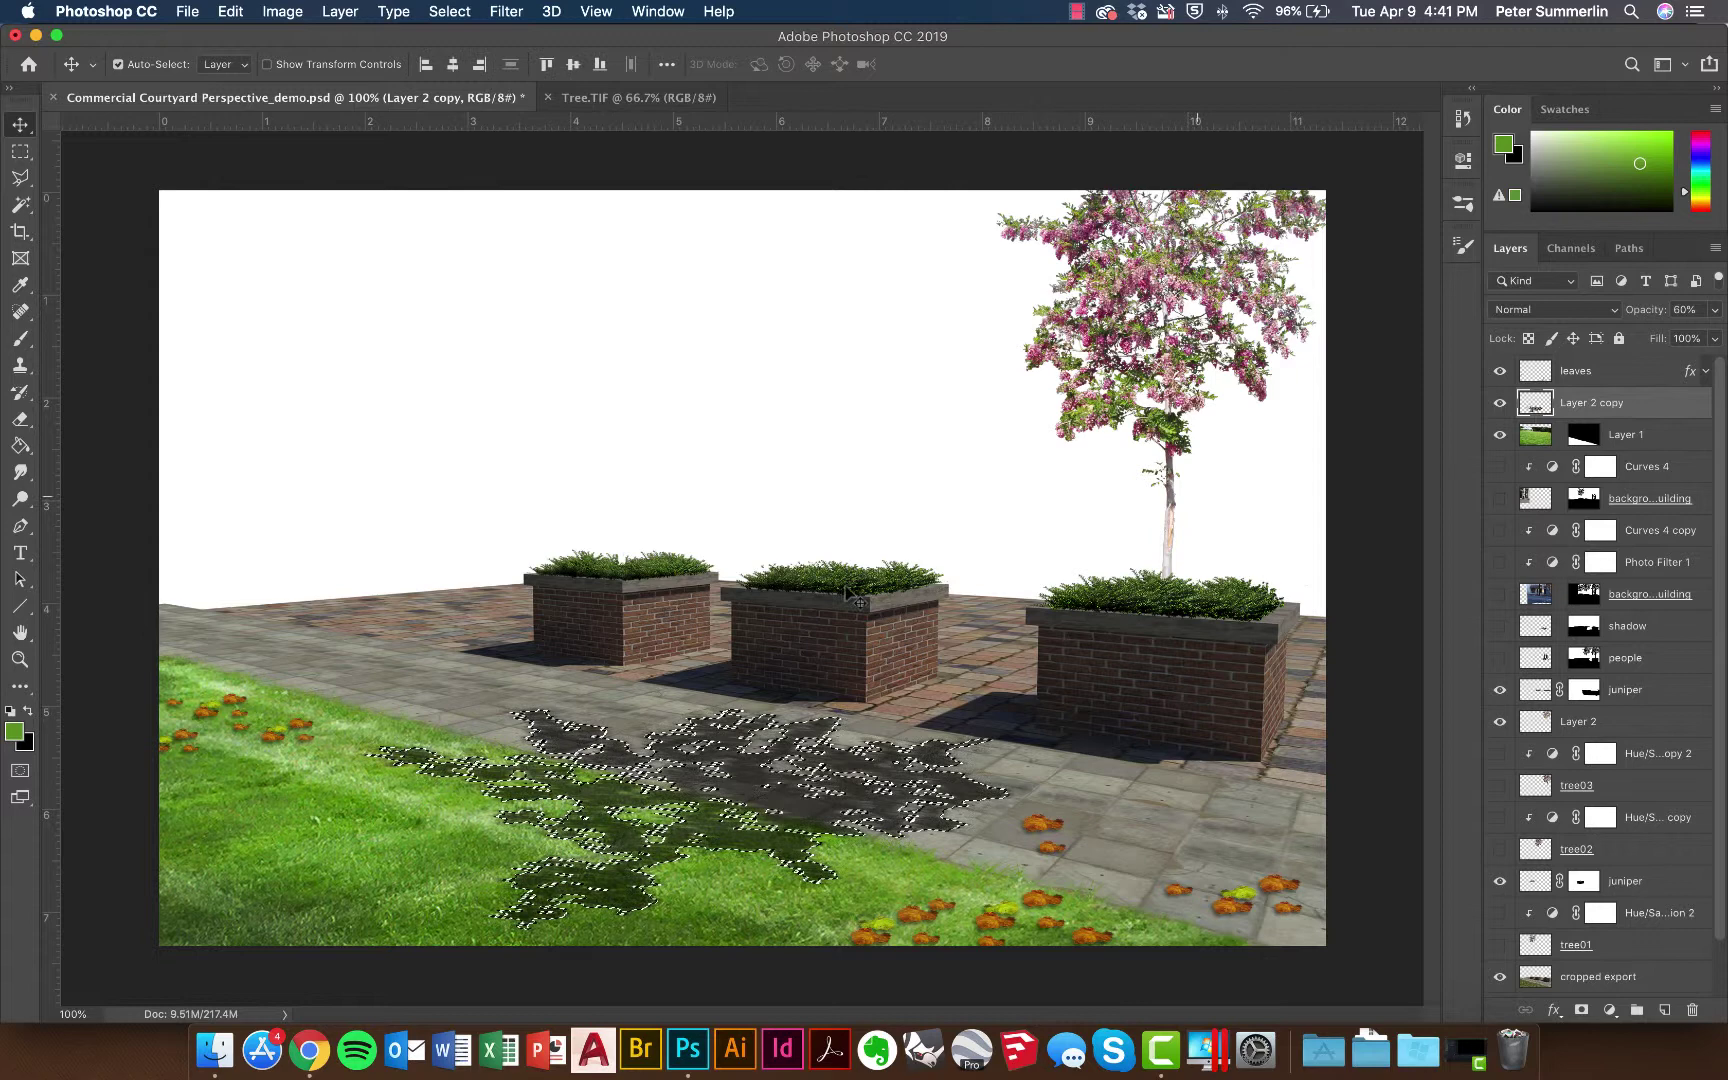
{"action": "left_click", "coordinate": [18, 735]}
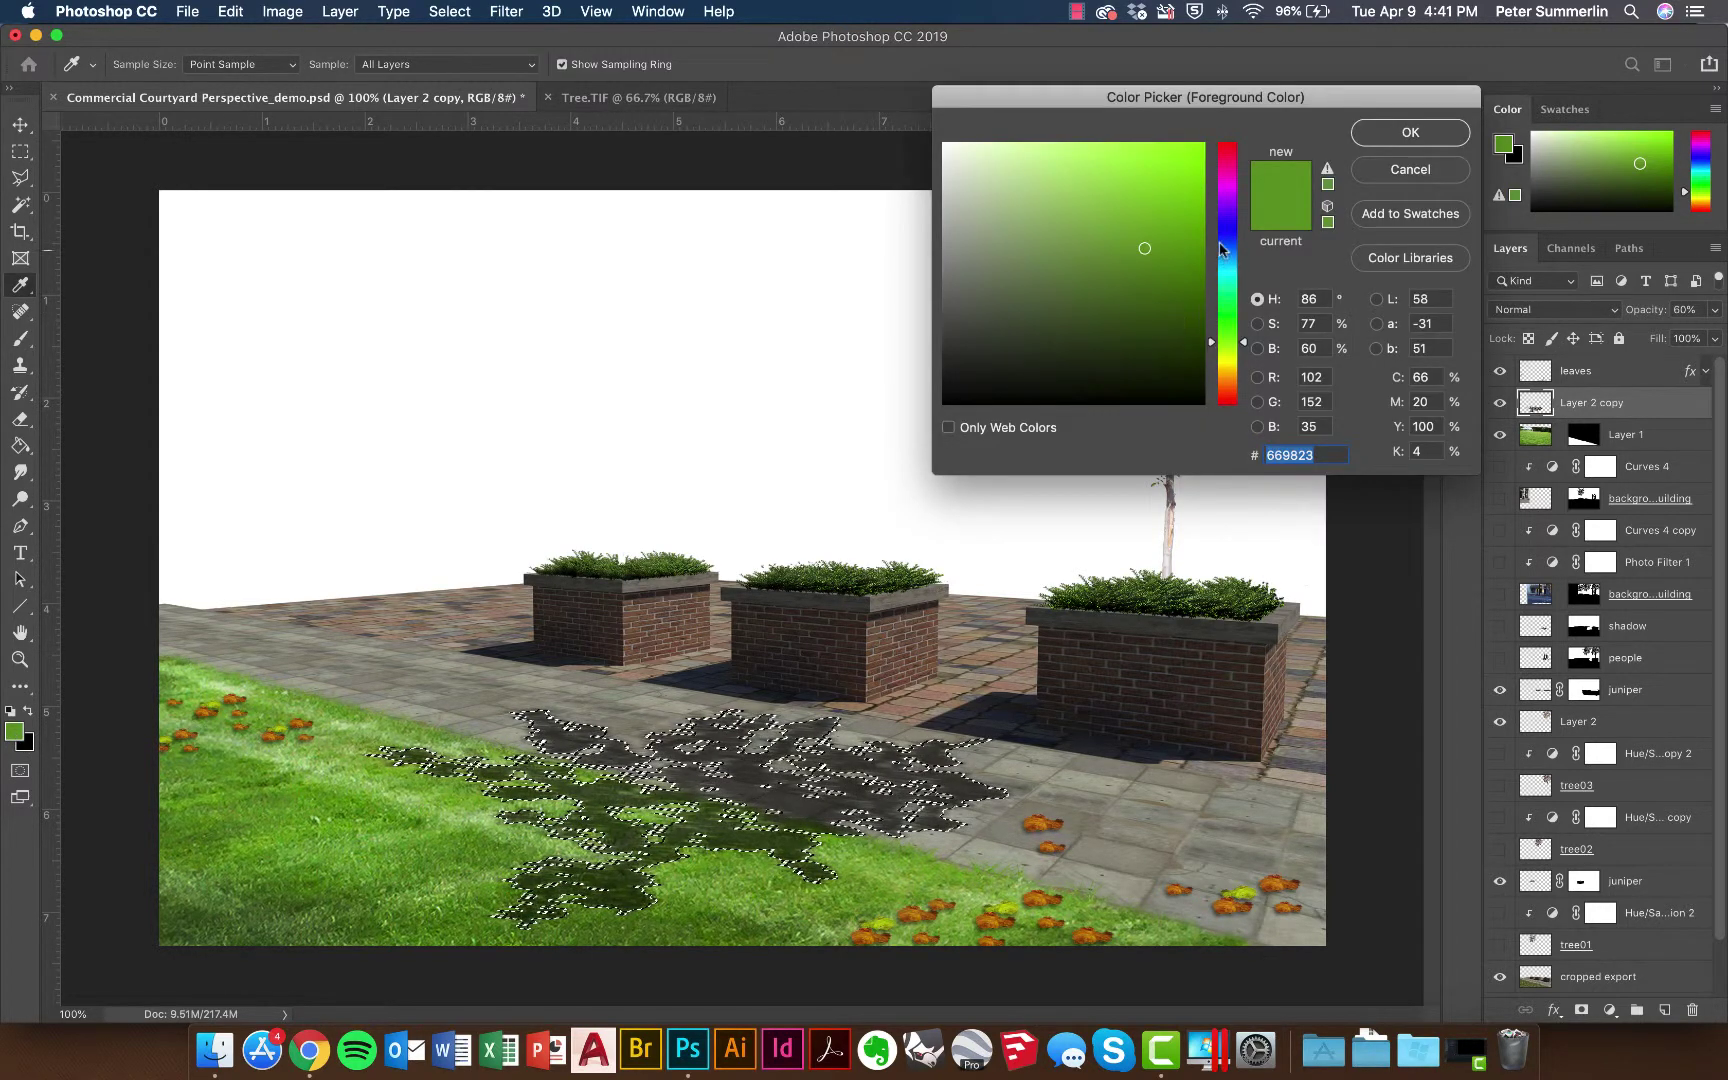
{"action": "left_click", "coordinate": [1228, 190]}
{"action": "left_click", "coordinate": [1077, 365]}
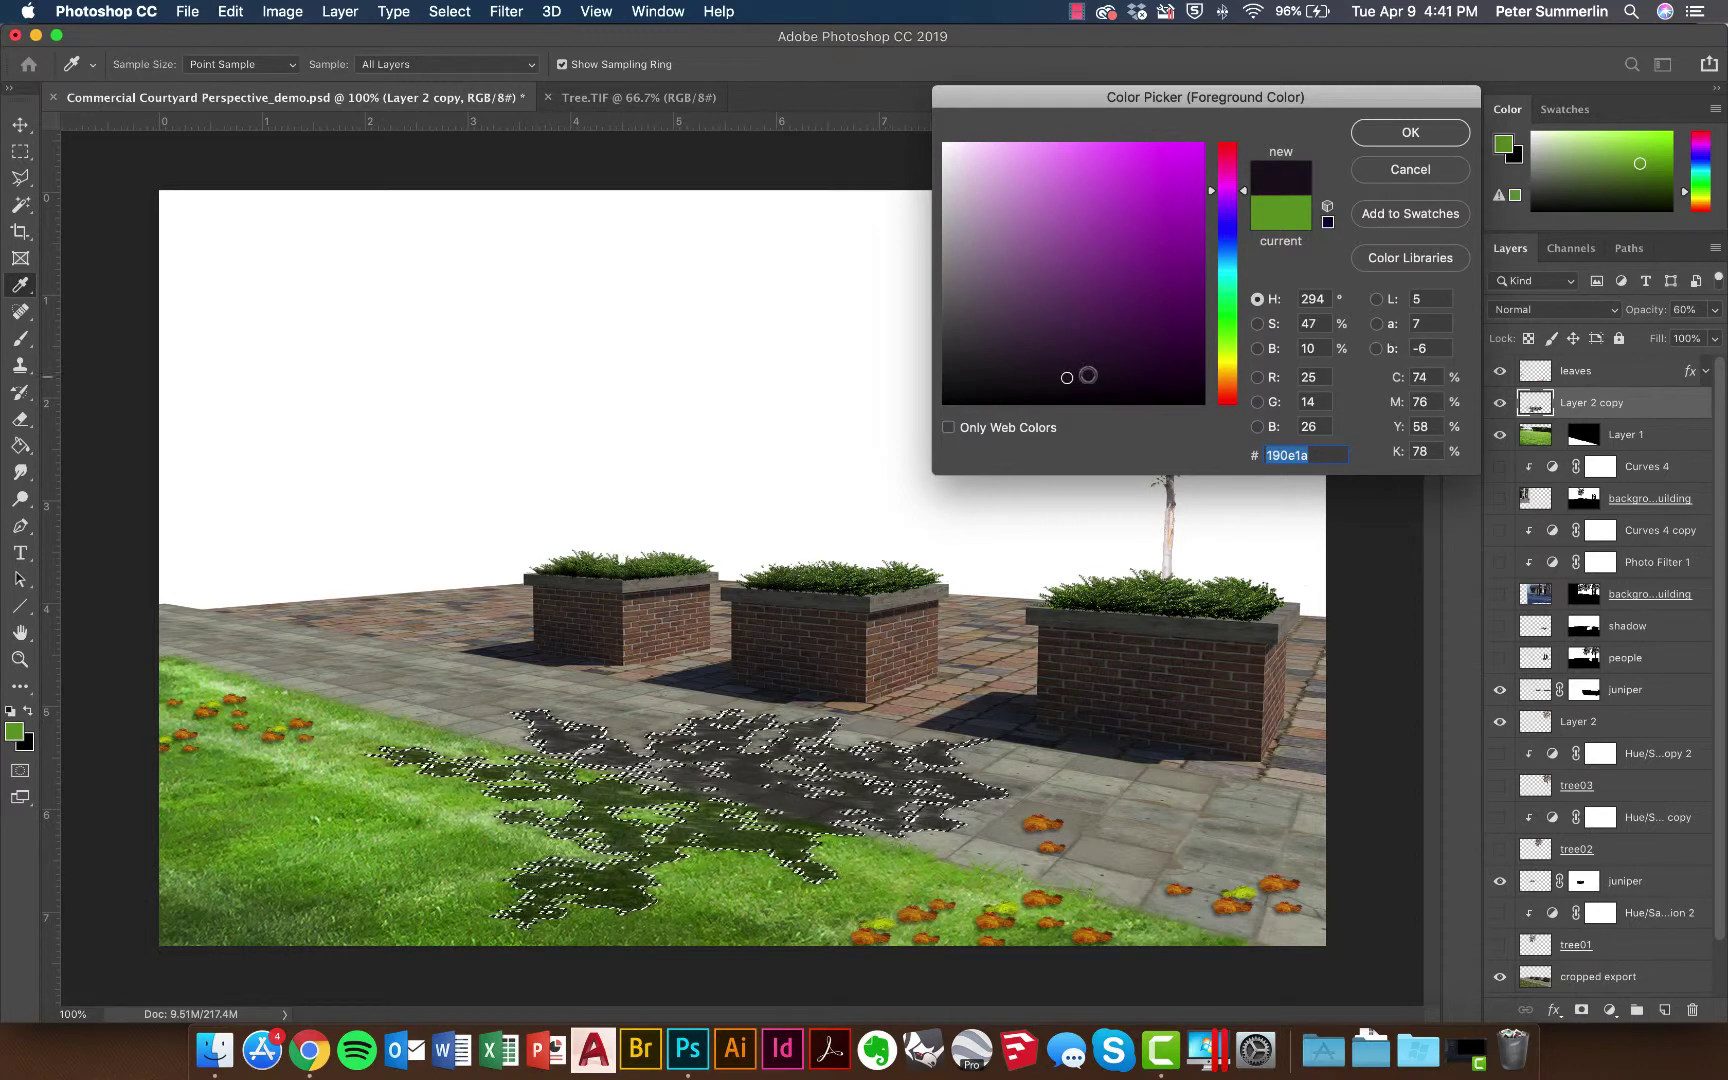
{"action": "left_click", "coordinate": [1107, 365]}
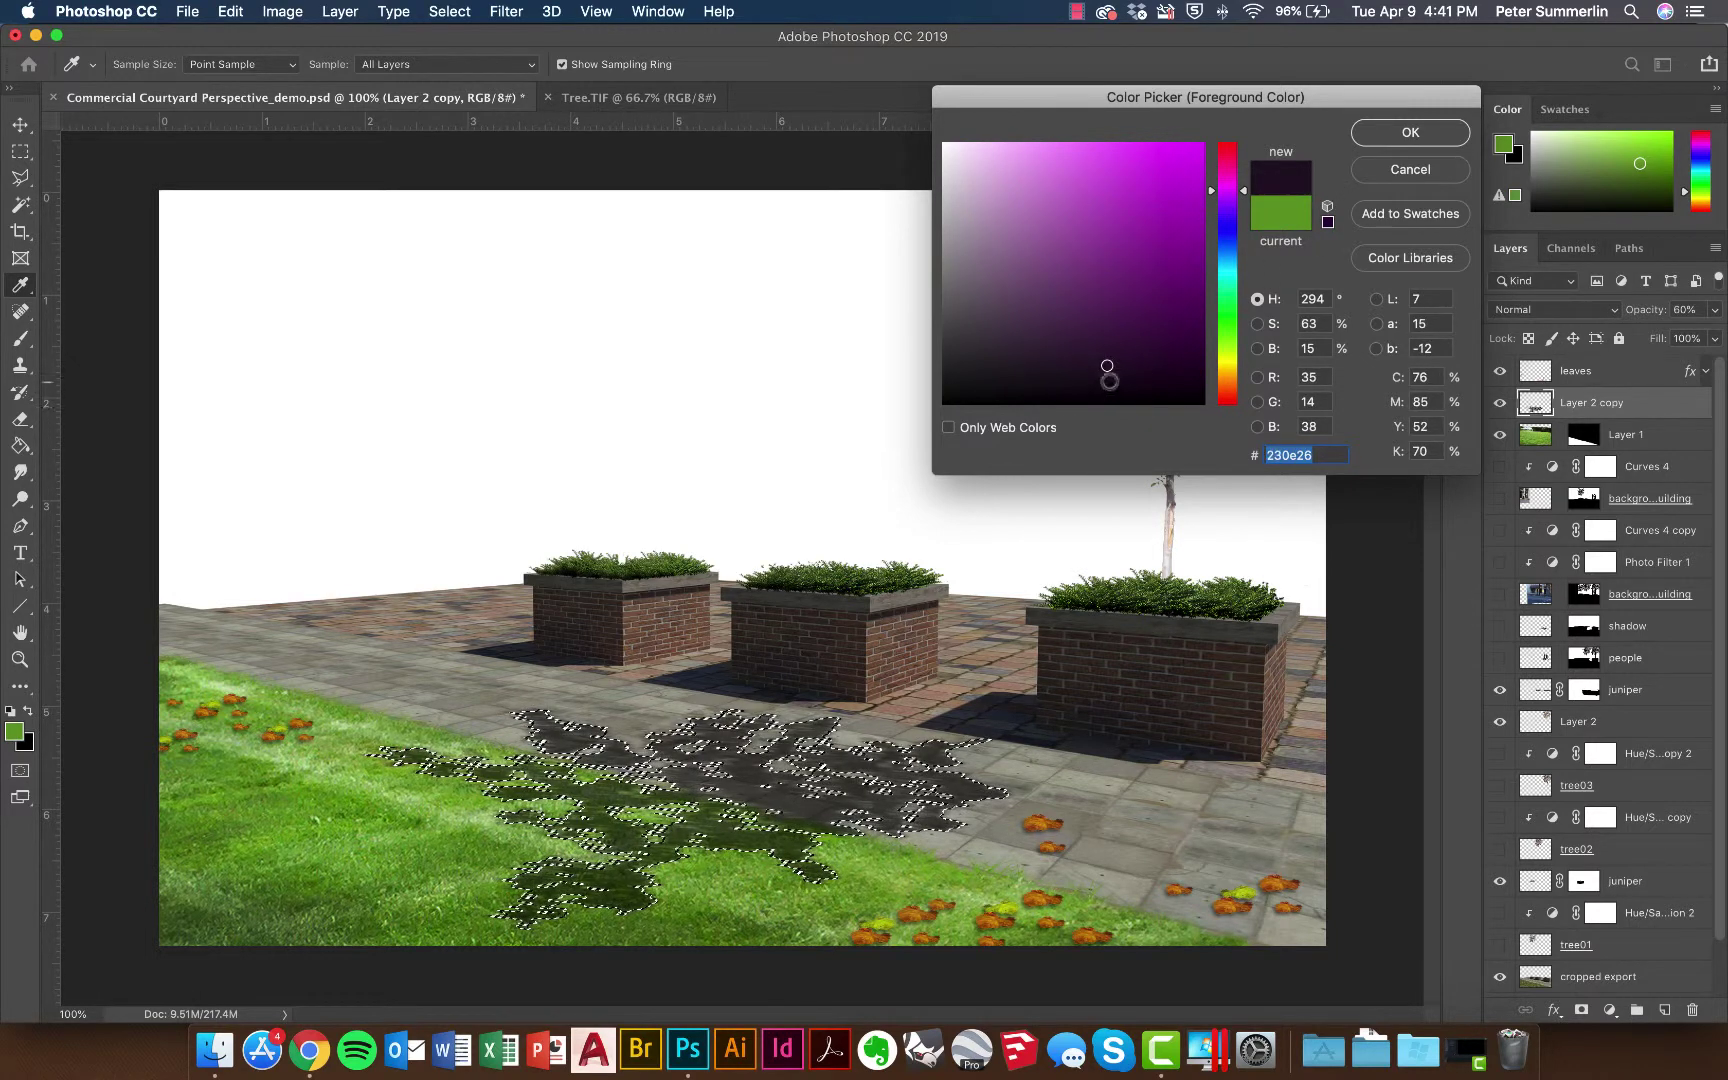
{"action": "left_click", "coordinate": [1109, 382]}
{"action": "left_click", "coordinate": [1398, 130]}
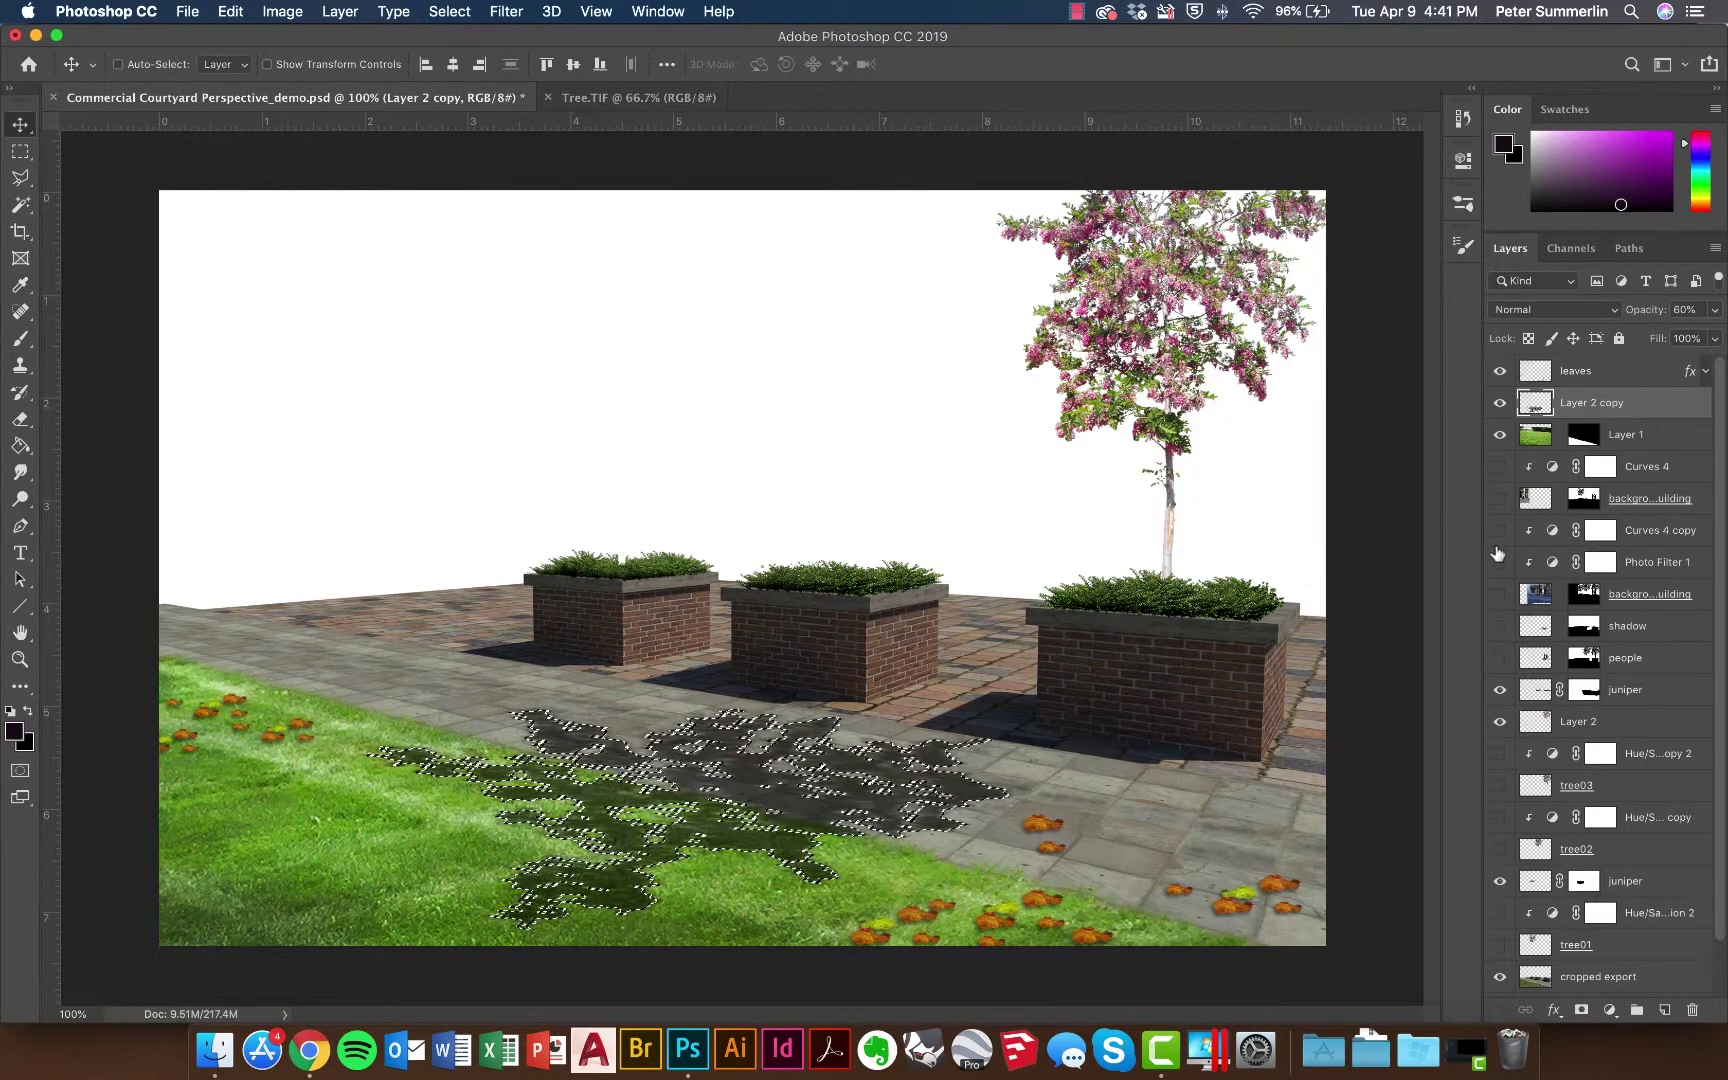
- Fill the selected shadow with the dark purple foreground colour, then deselect
{"action": "left_click", "coordinate": [230, 11]}
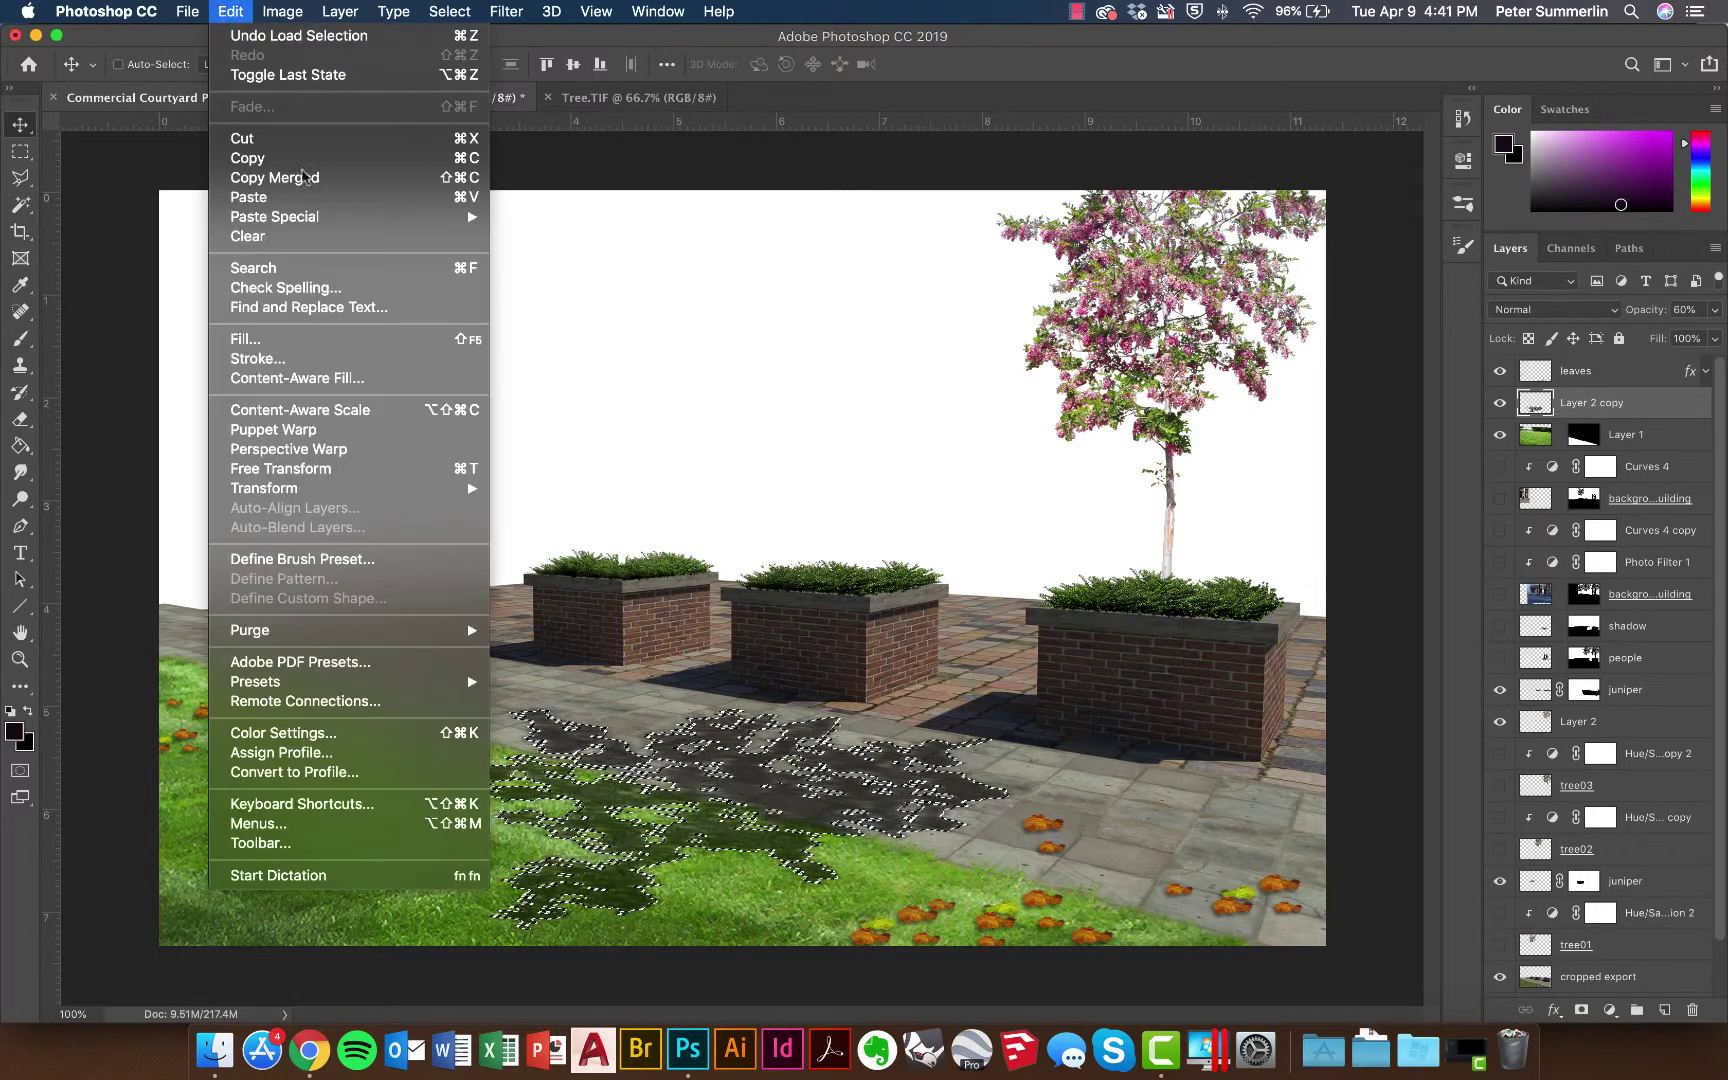
{"action": "left_click", "coordinate": [293, 343]}
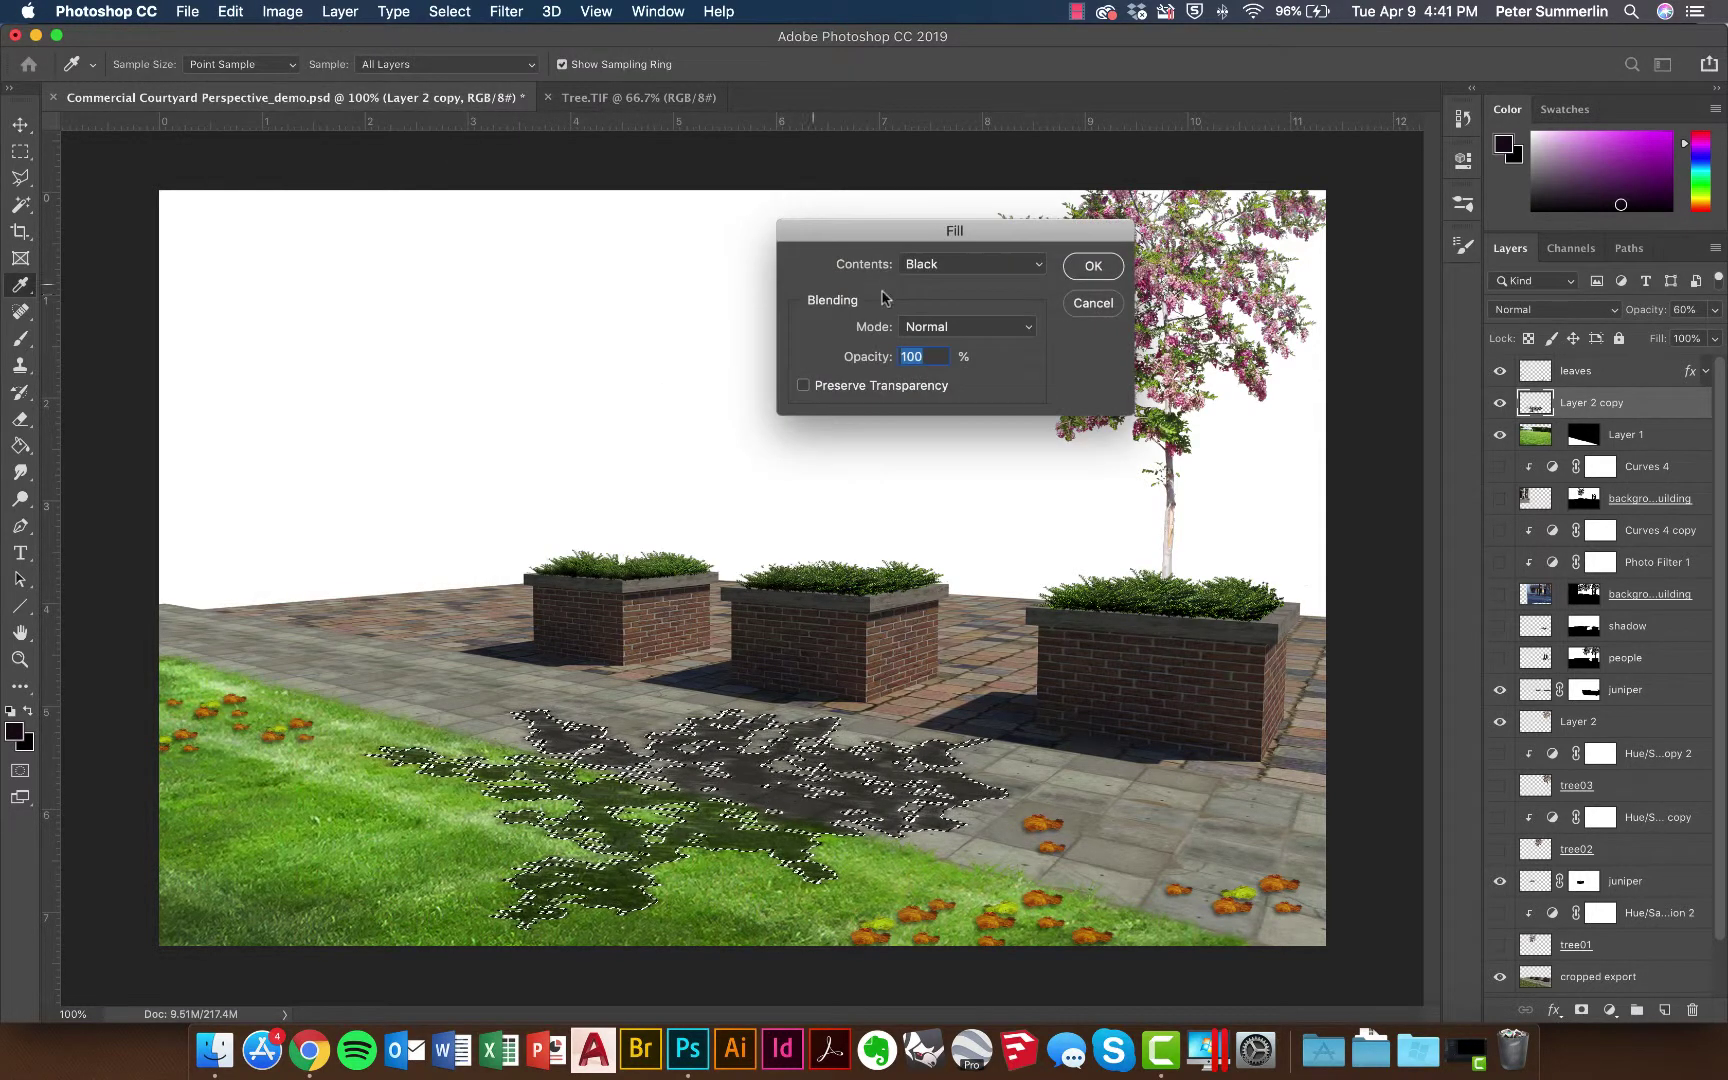
{"action": "left_click", "coordinate": [912, 263]}
{"action": "left_click", "coordinate": [958, 132]}
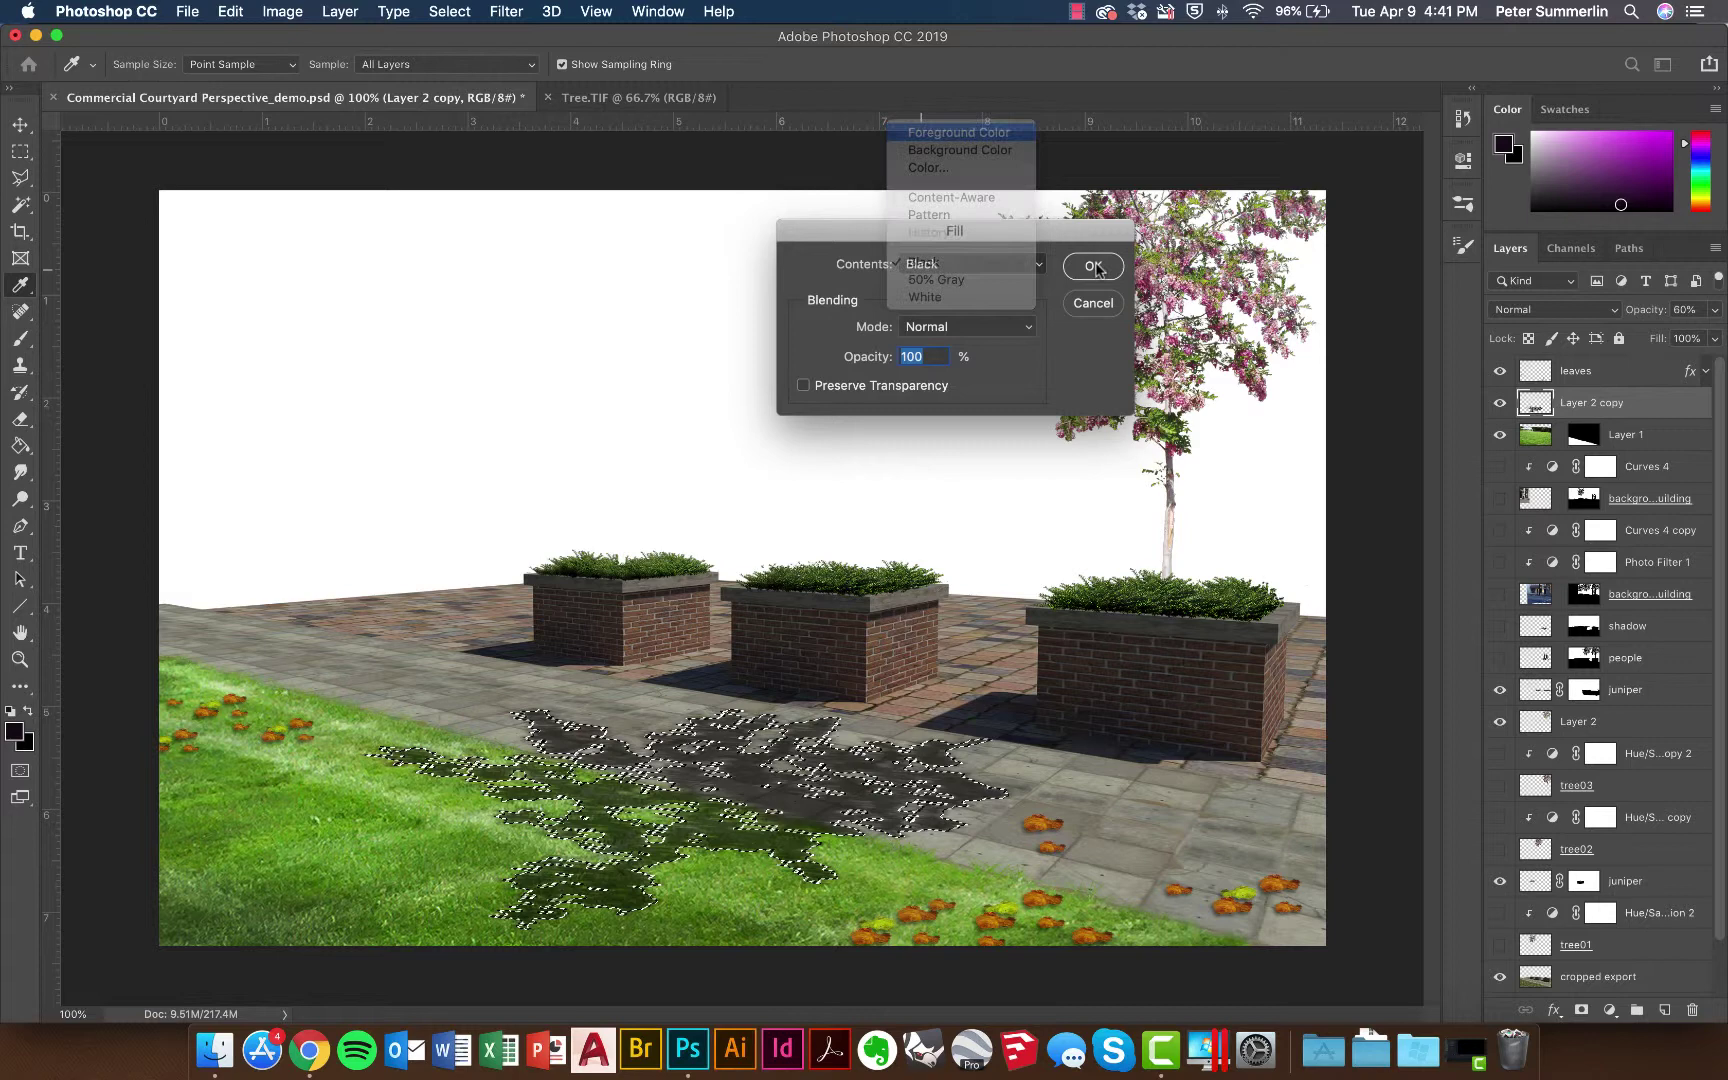
{"action": "left_click", "coordinate": [1093, 265]}
{"action": "key", "text": "super+d"}
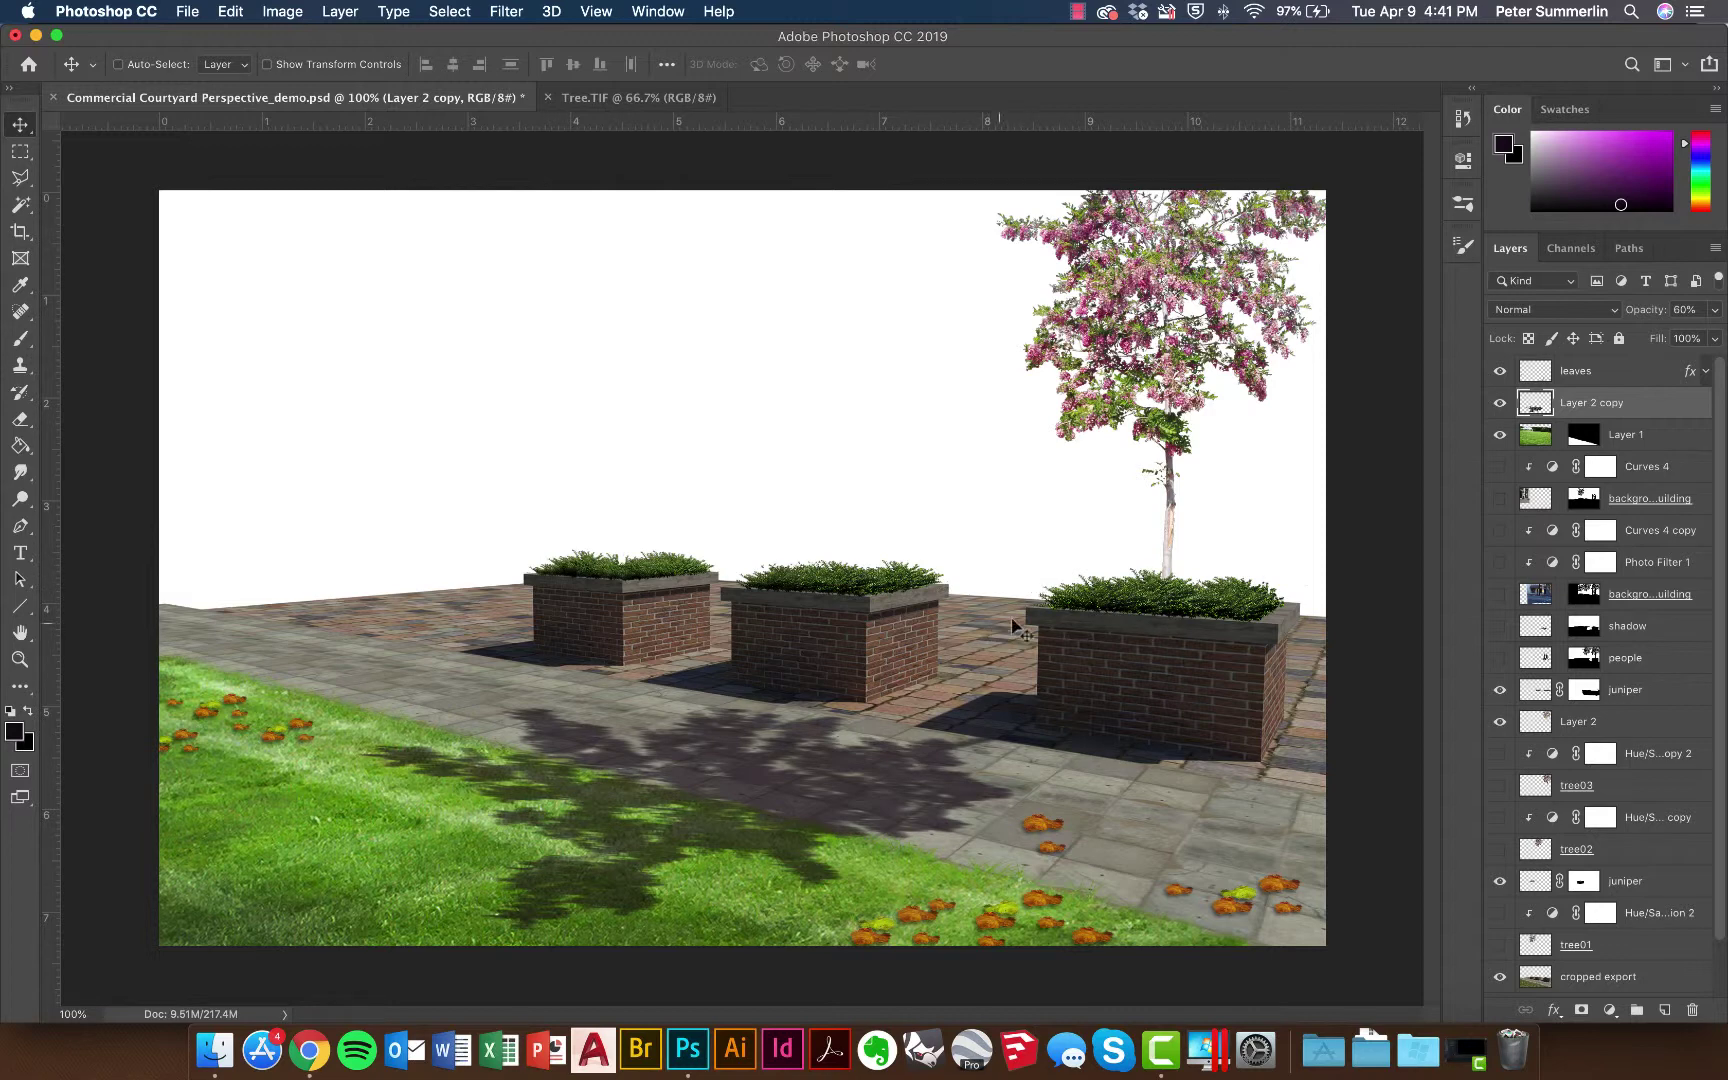
- Change Layer 2 copy's blend mode from Normal to Multiply
{"action": "left_click", "coordinate": [1585, 311]}
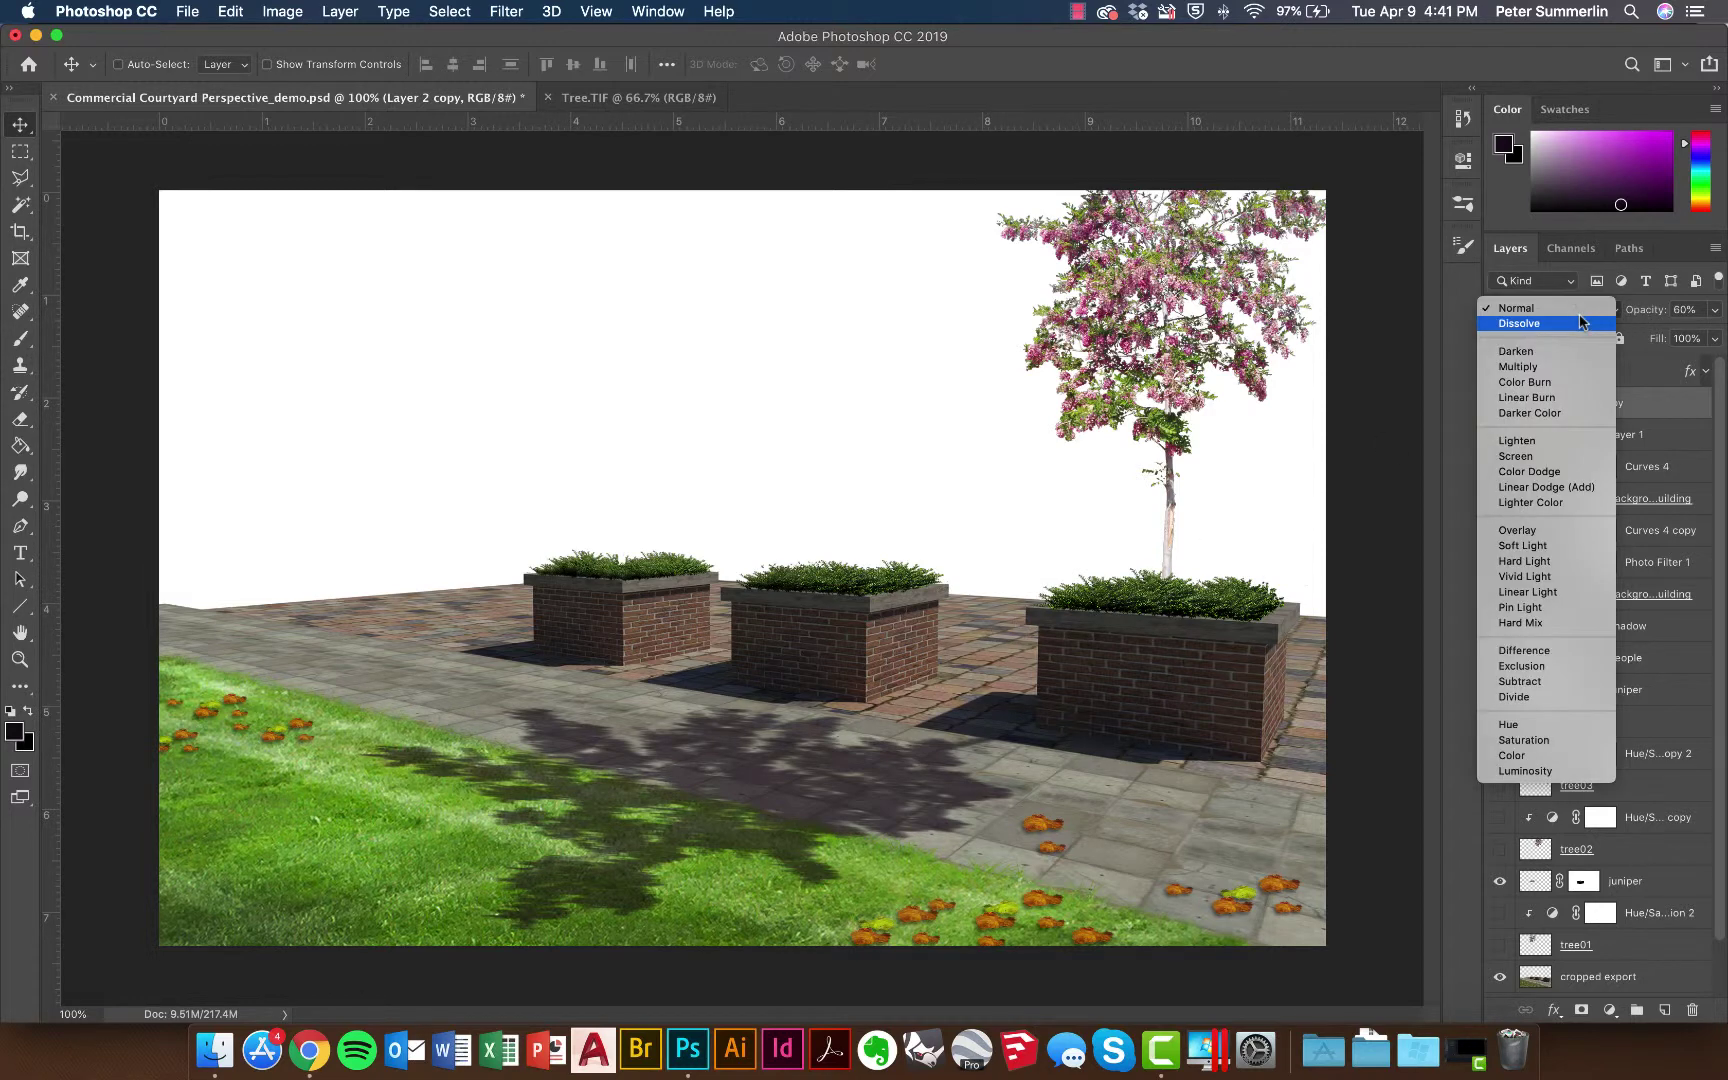
{"action": "left_click", "coordinate": [1563, 367]}
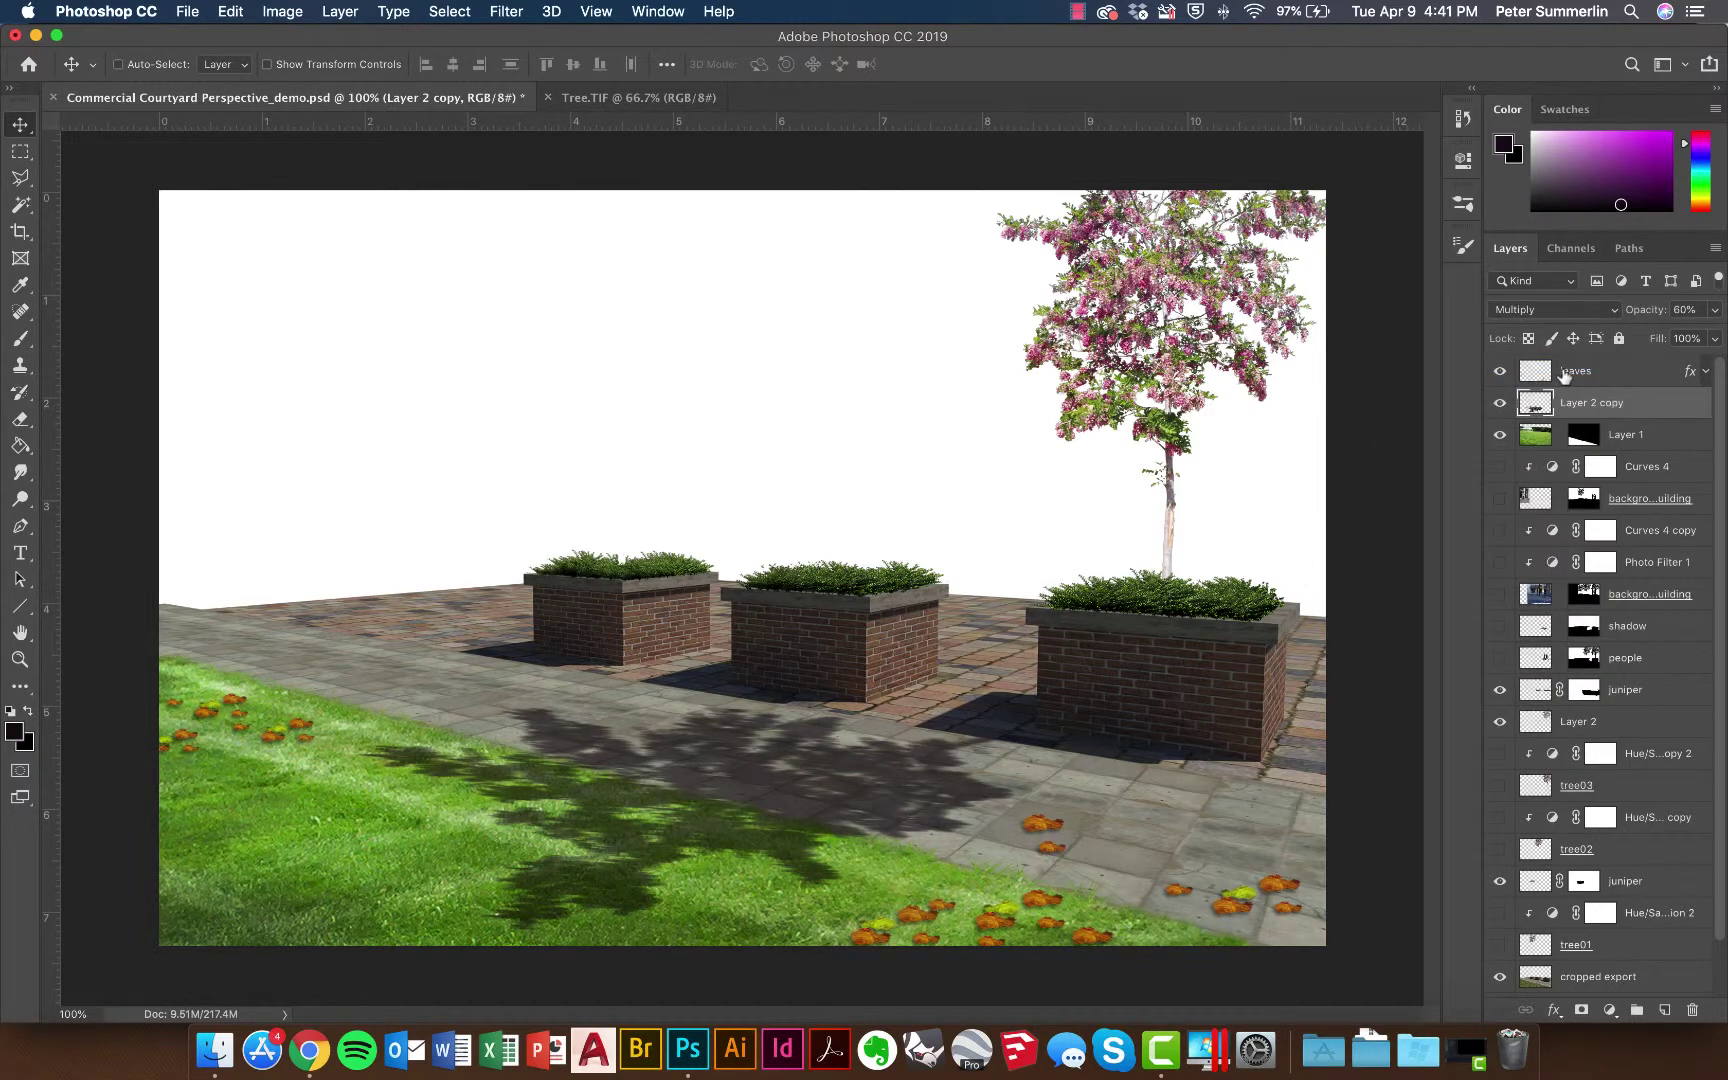